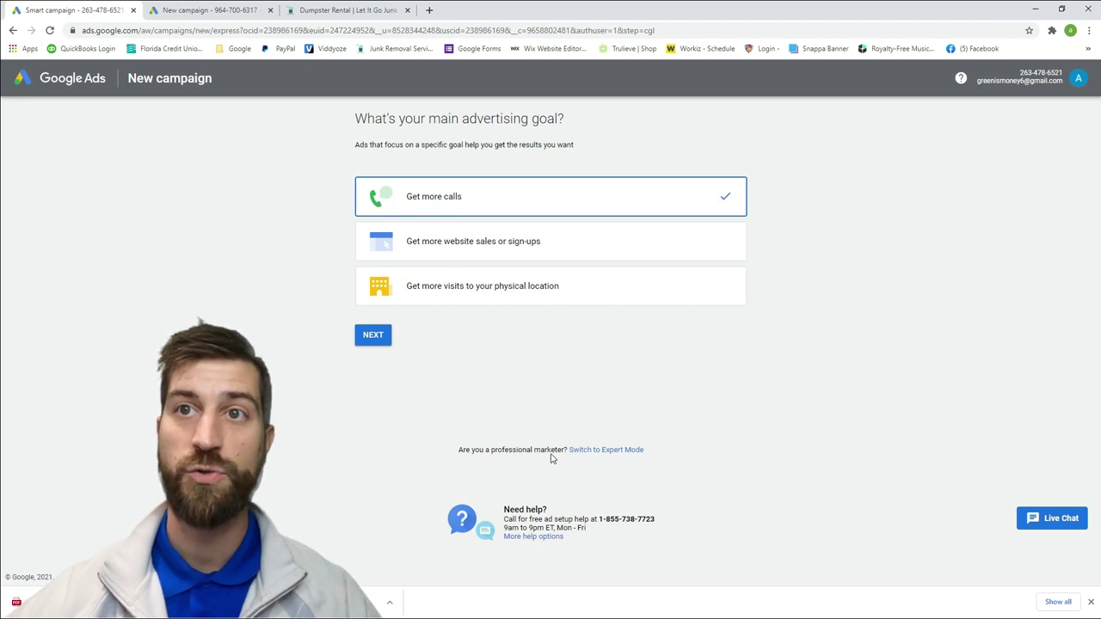
Switch the new campaign setup to Expert Mode and choose Website traffic as the campaign goal.
click(587, 456)
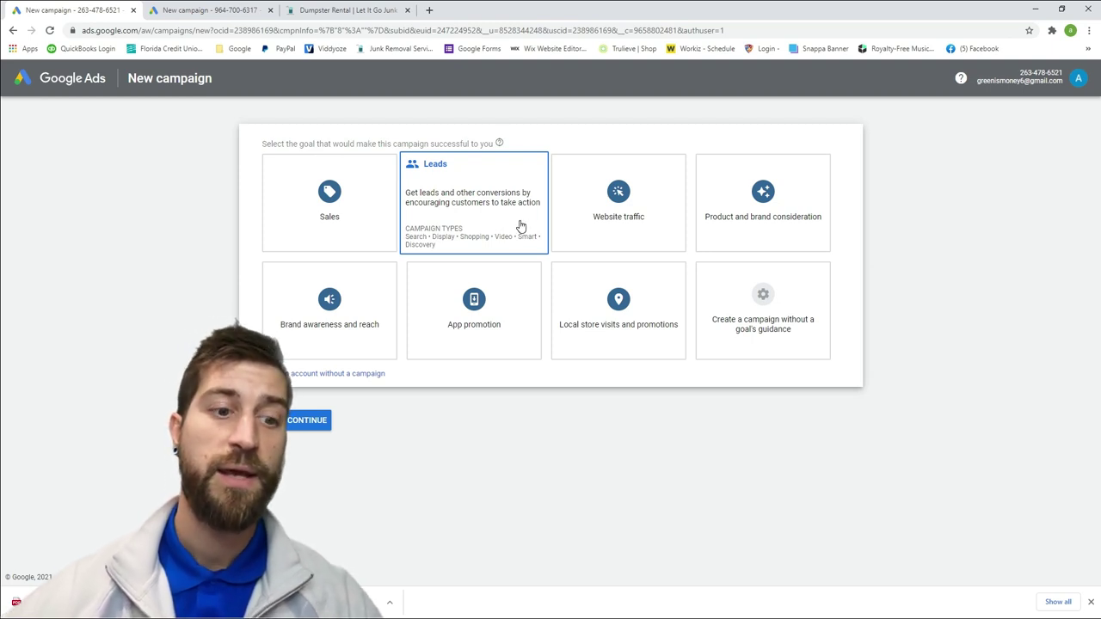
click(573, 209)
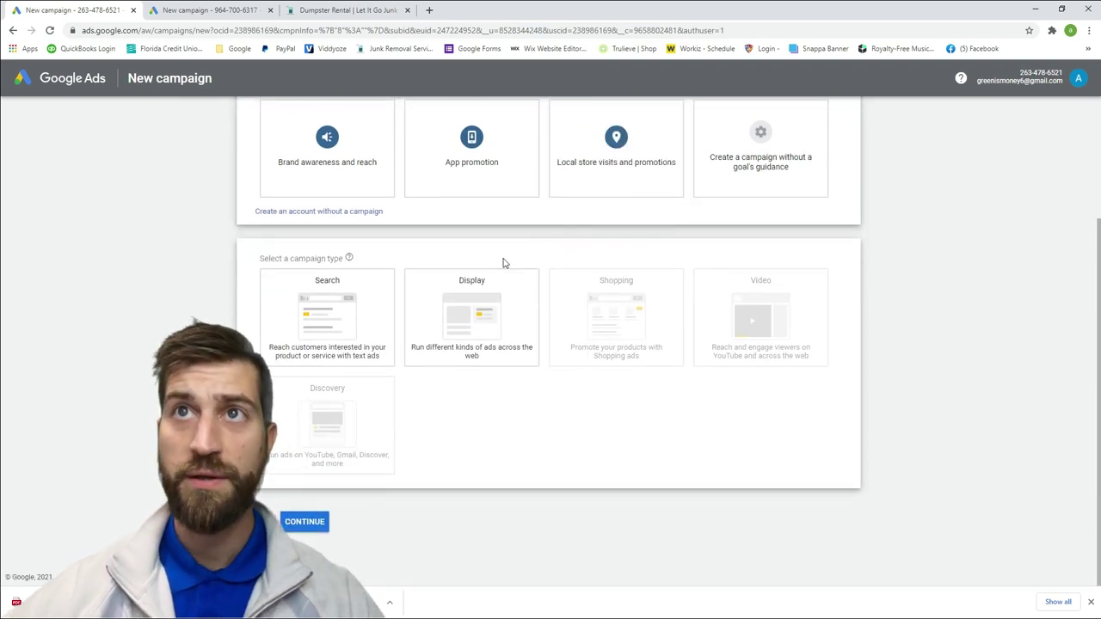
scroll(442, 267, up, 1)
scroll(442, 267, up, 1)
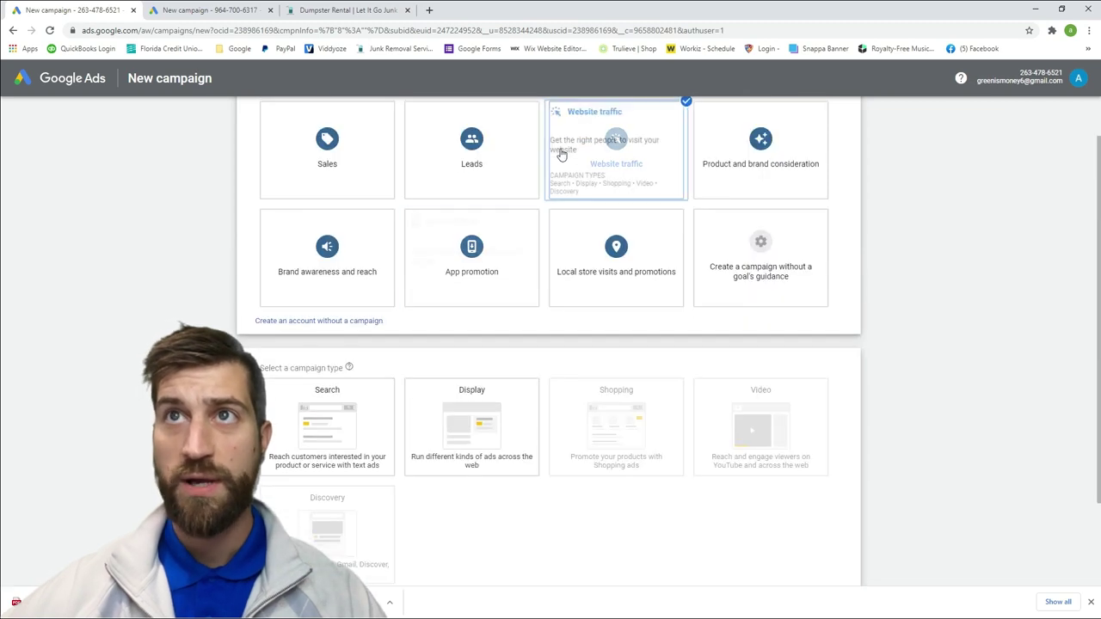
scroll(523, 223, down, 1)
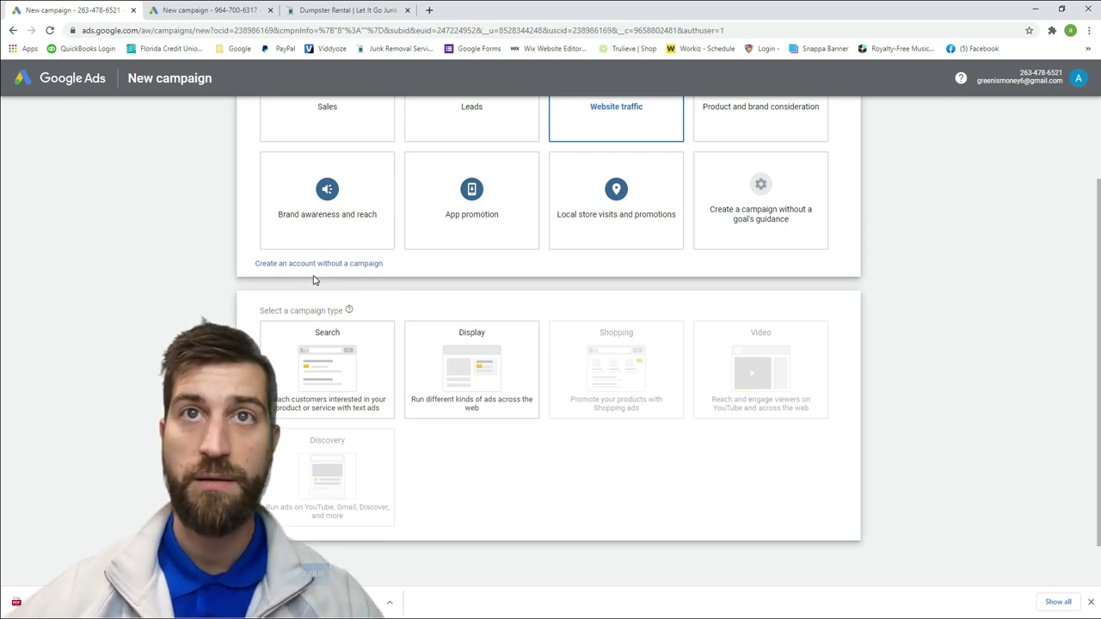
Choose Search as the campaign type for the website traffic goal.
scroll(313, 280, down, 1)
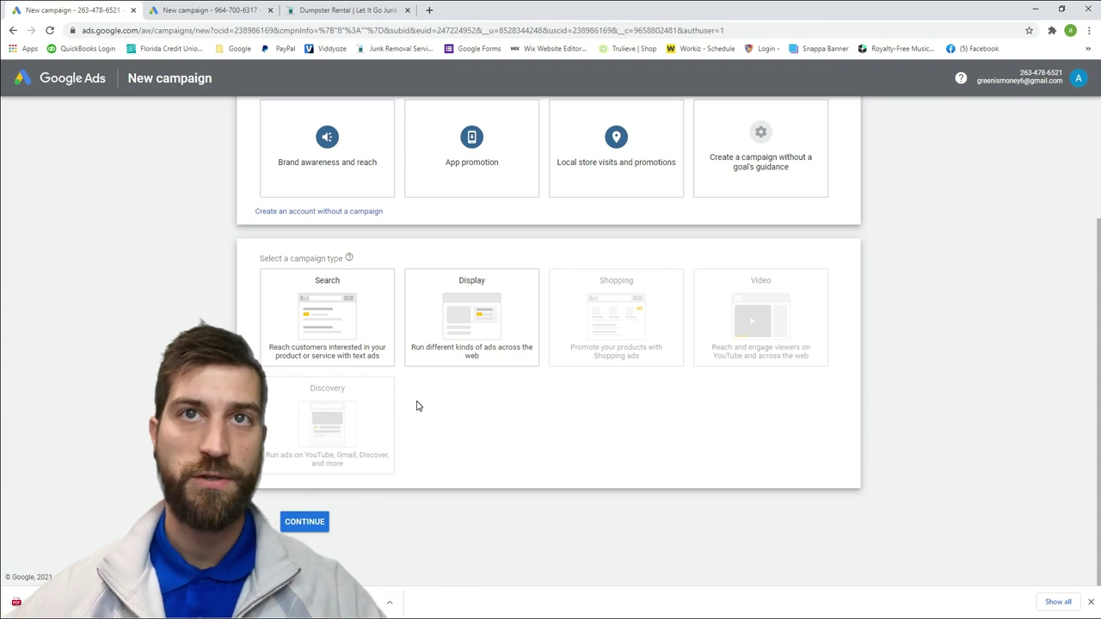
mouse_move(358, 394)
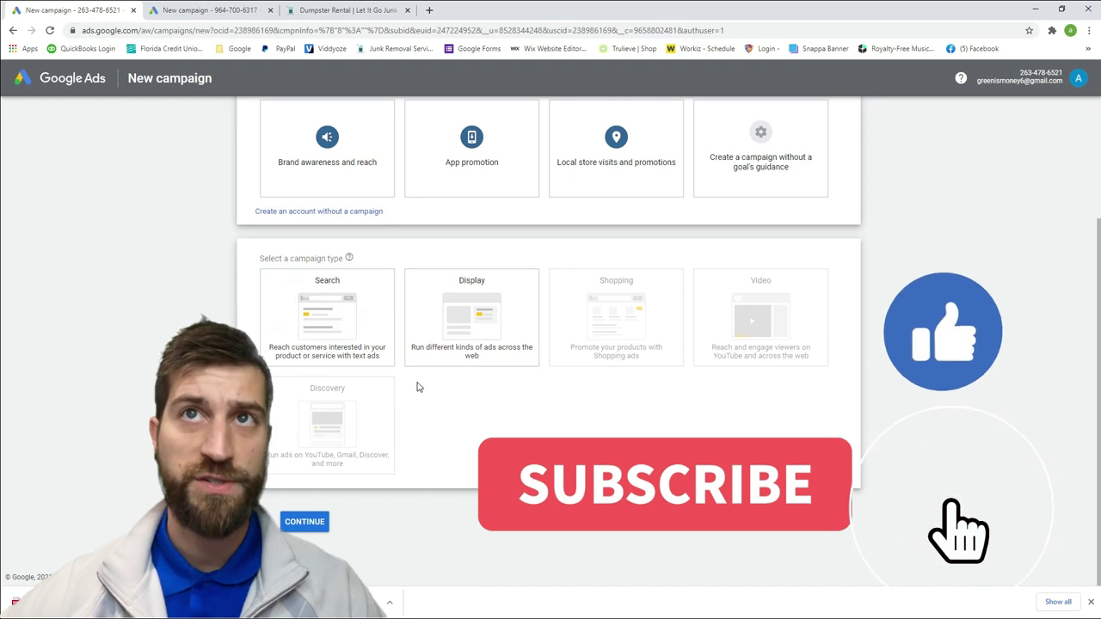
scroll(421, 391, up, 2)
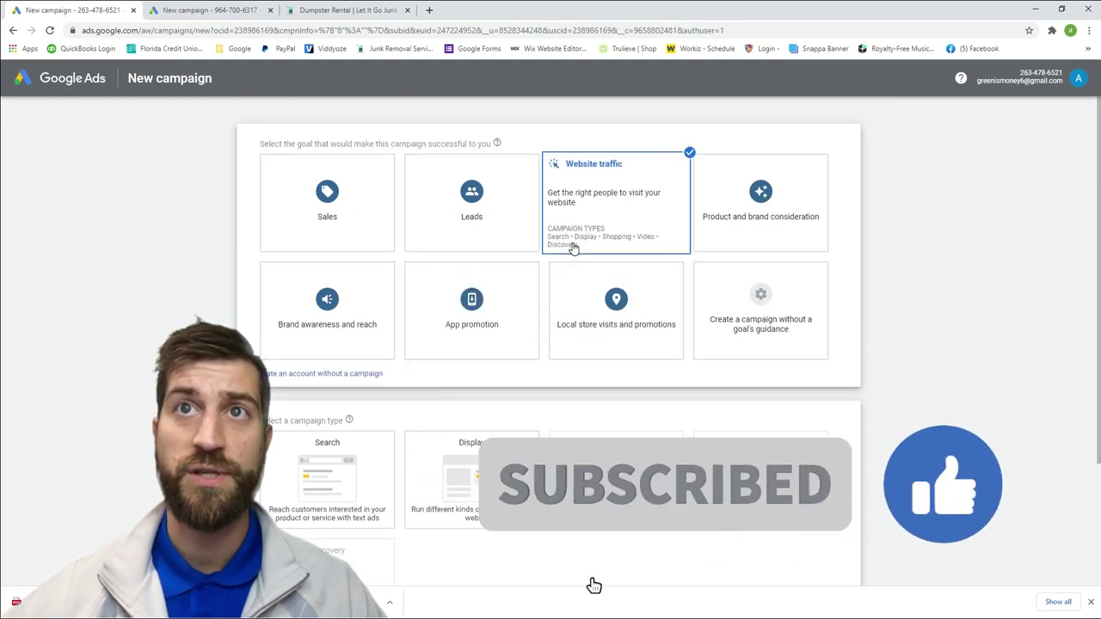
scroll(507, 245, down, 1)
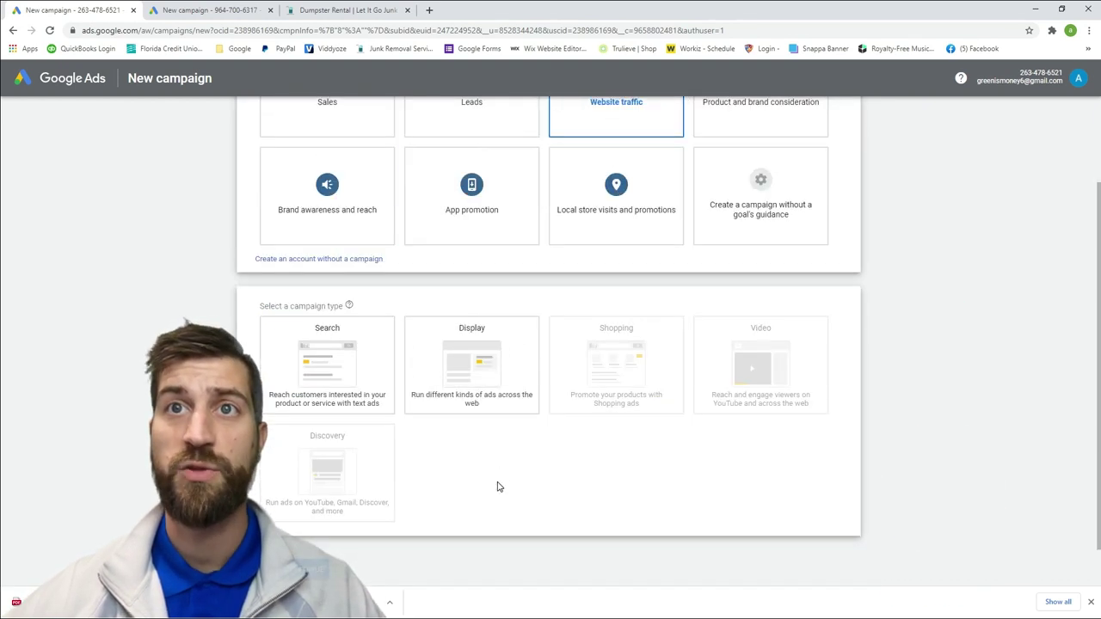
scroll(493, 486, down, 1)
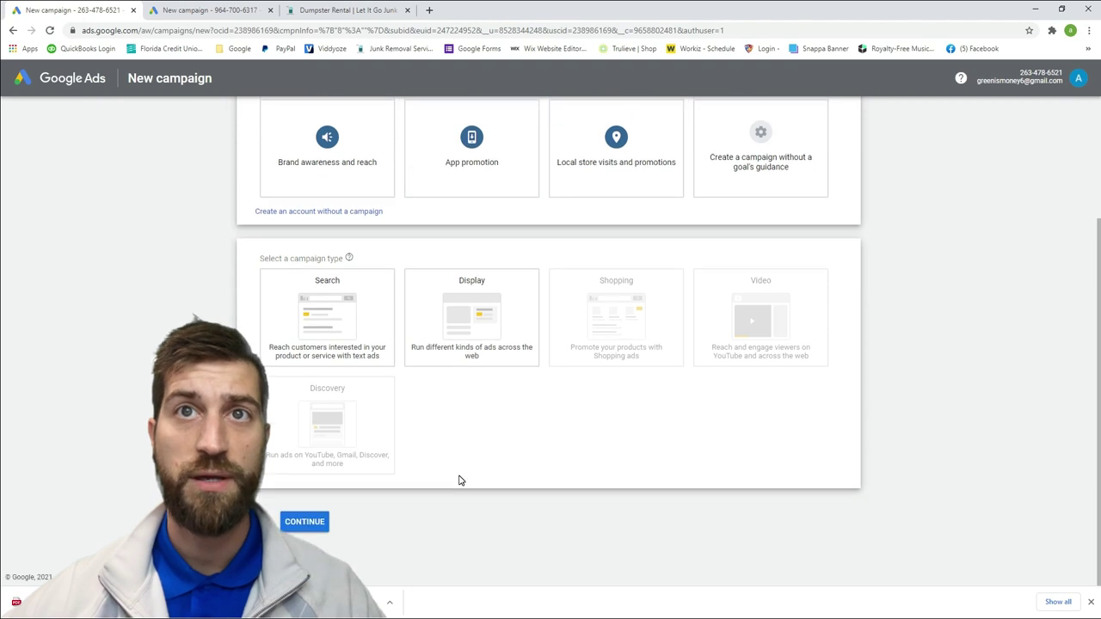
click(365, 346)
Enter LETITGOJUNK.COM as the business's website and continue to the campaign settings without creating a conversion action.
scroll(384, 338, down, 2)
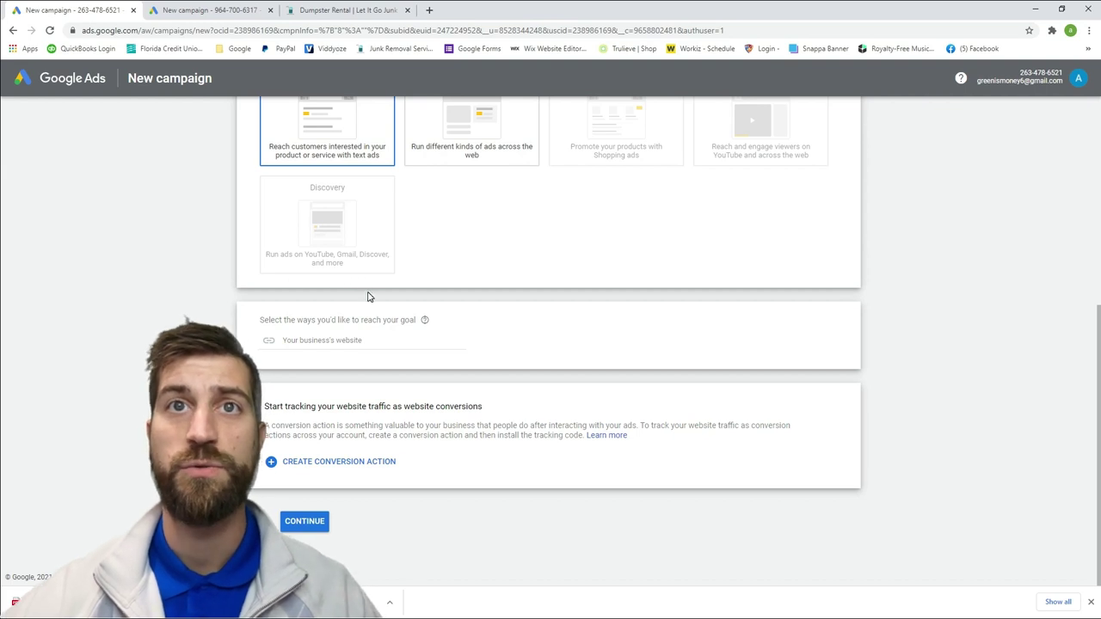
click(367, 339)
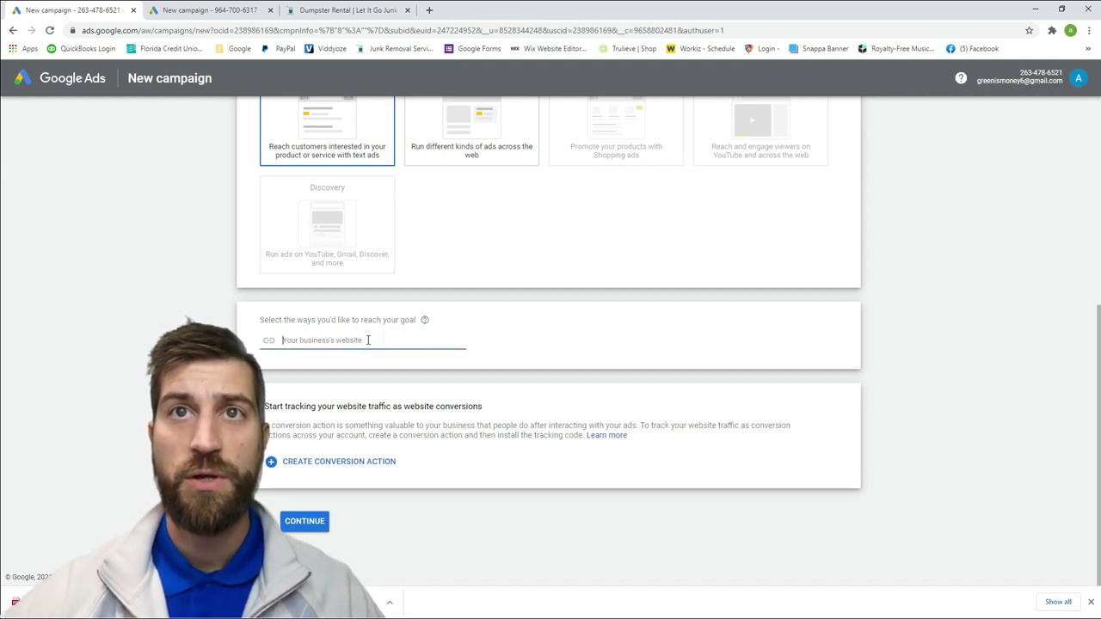
text(LETITGOJUN)
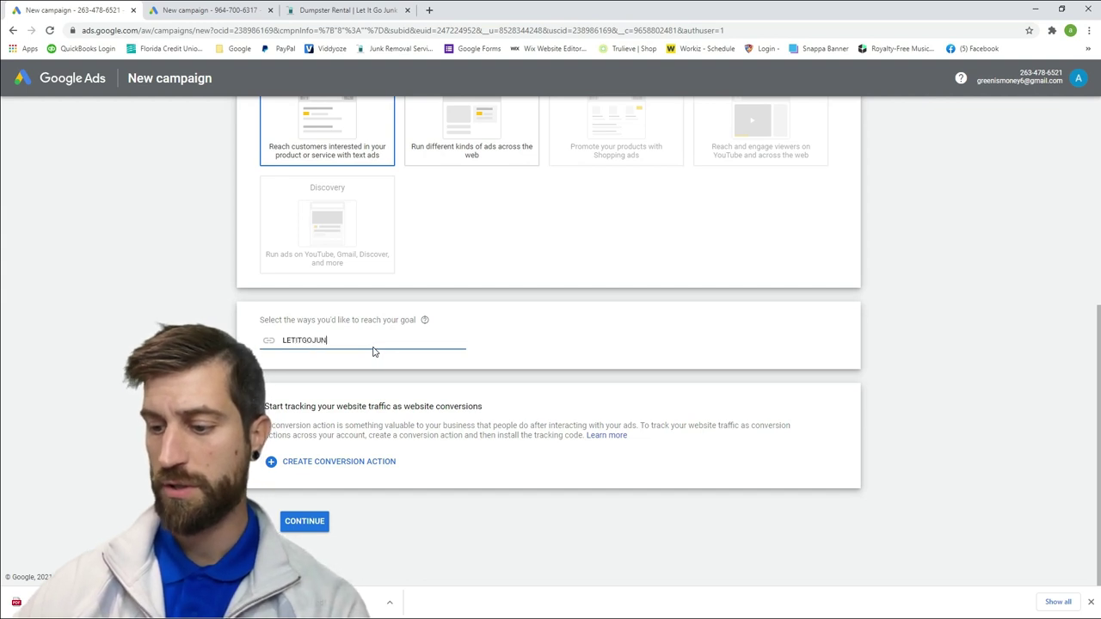
text(K.COM)
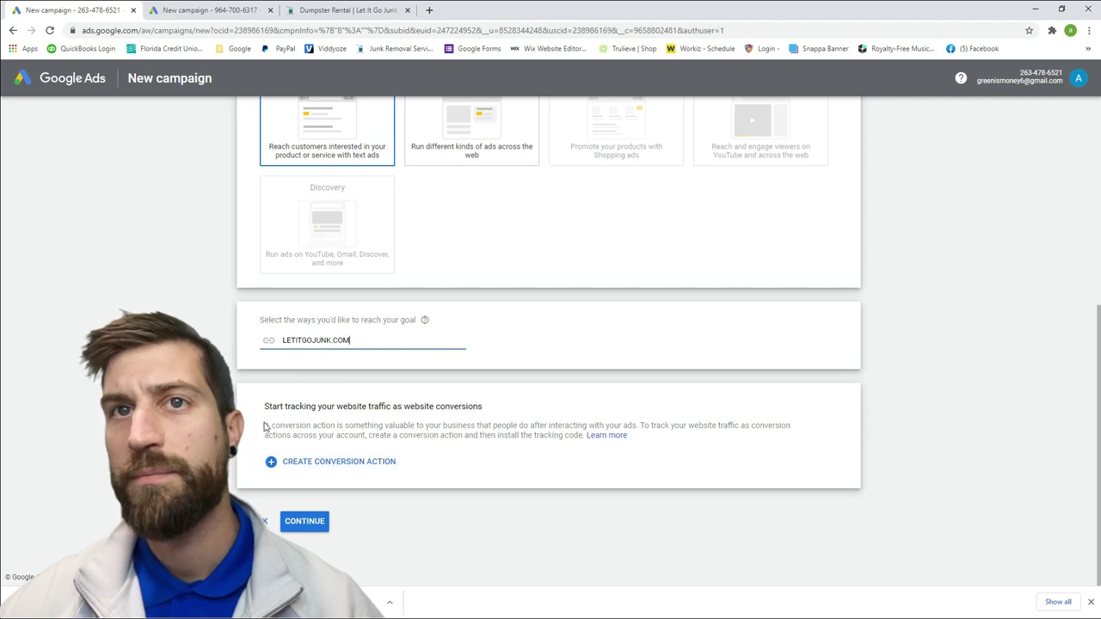
drag(261, 404, 470, 451)
click(470, 451)
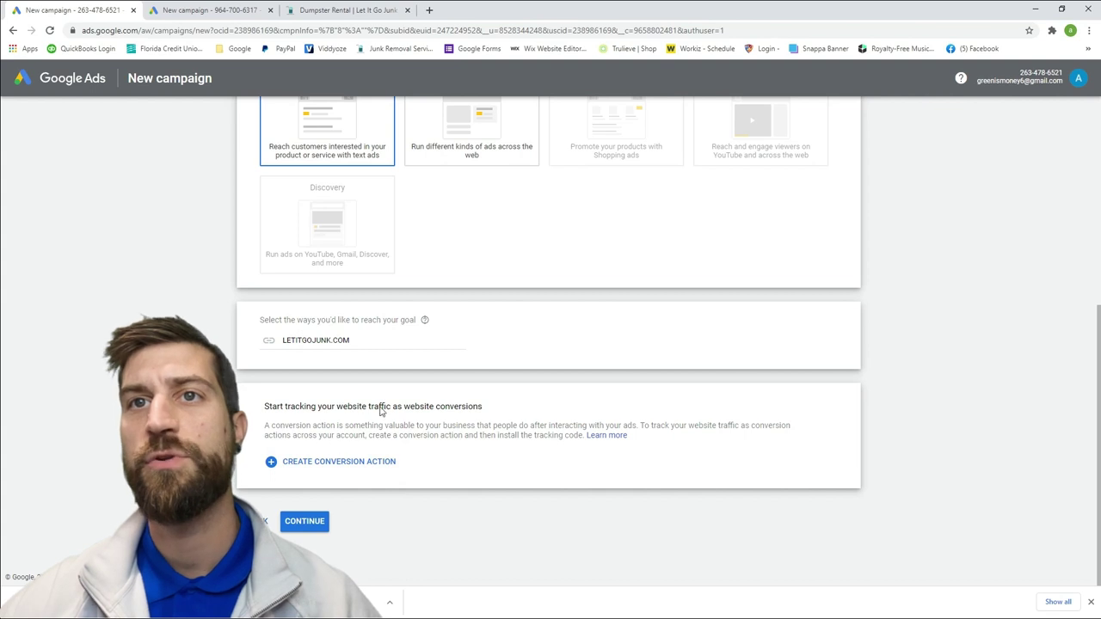
click(305, 522)
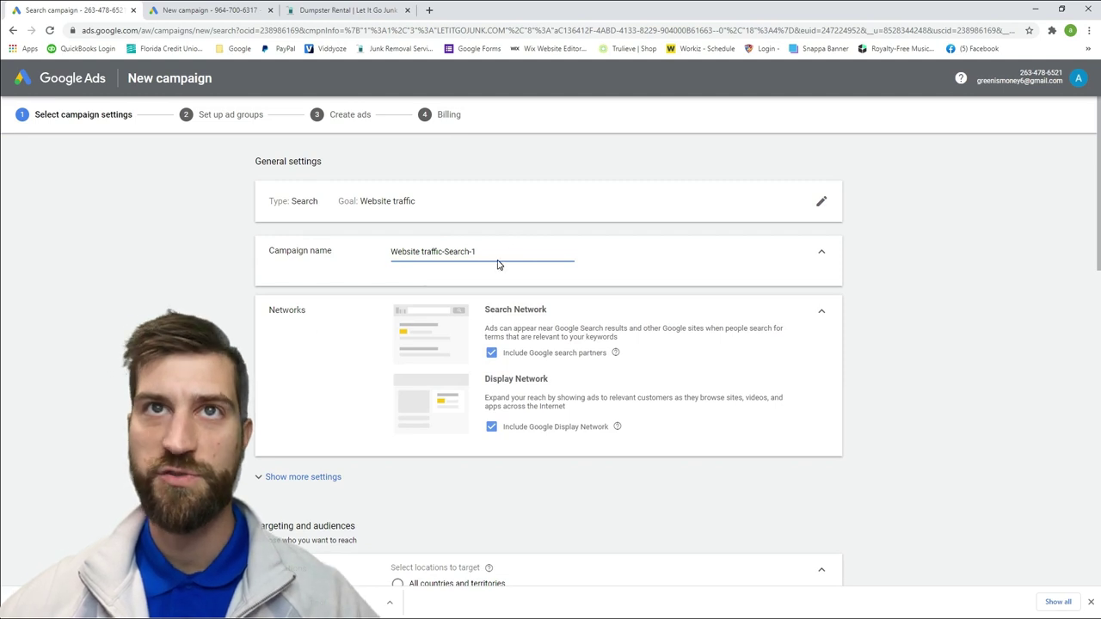
Replace the default campaign name with "Junk Removal".
drag(491, 251, 376, 288)
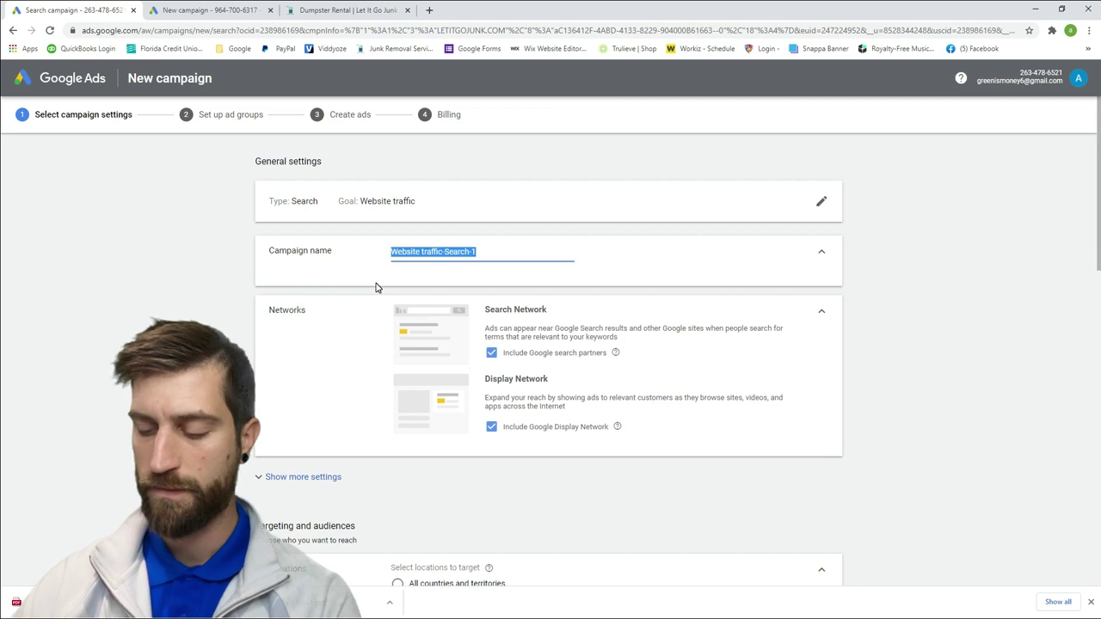
key(BackSpace)
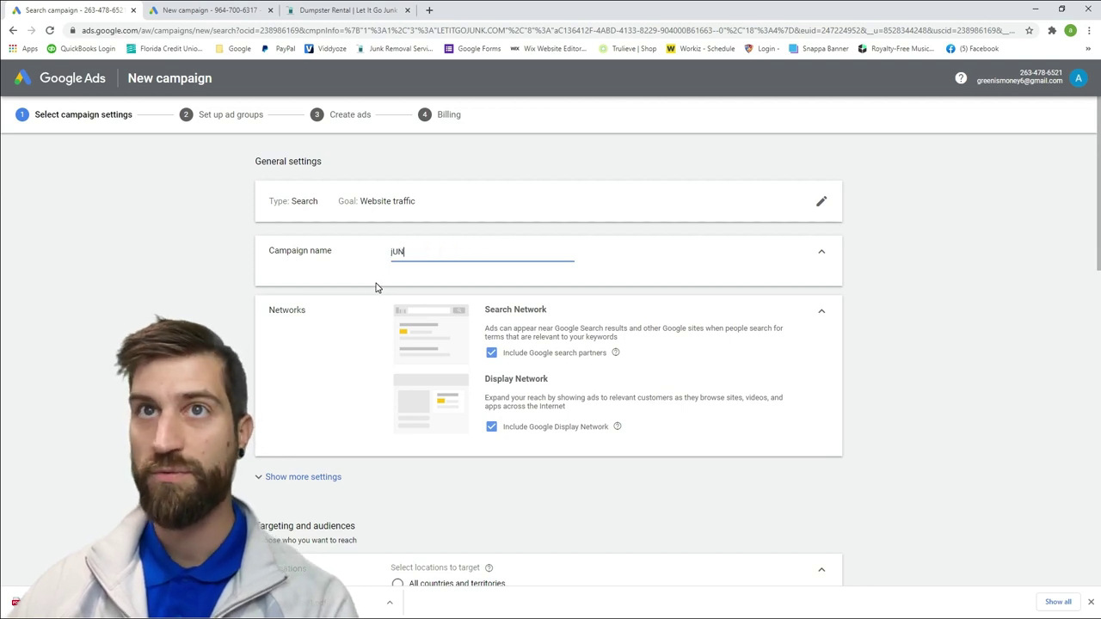
key(BackSpace)
key(BackSpace)
key(BackSpace)
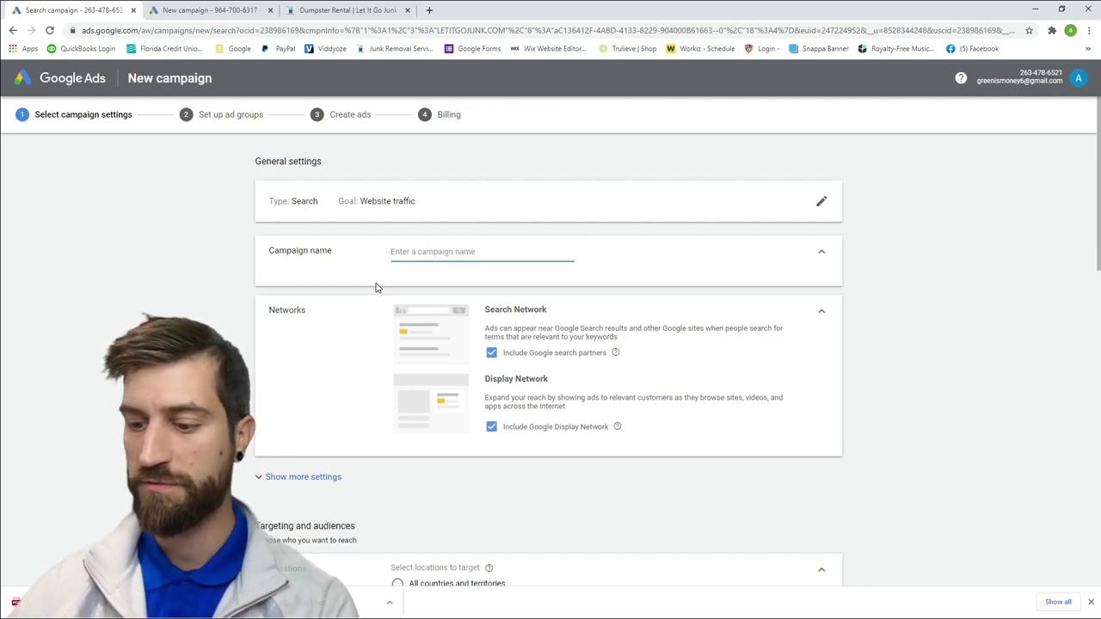
text(jUNK)
key(BackSpace)
key(BackSpace)
key(BackSpace)
key(BackSpace)
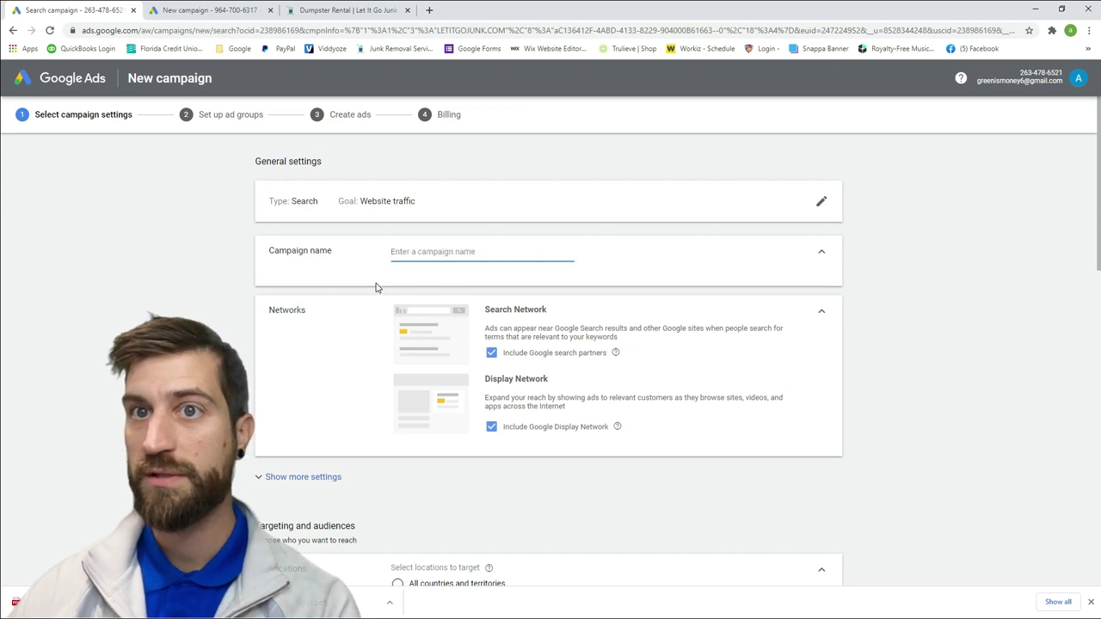
text(Ju)
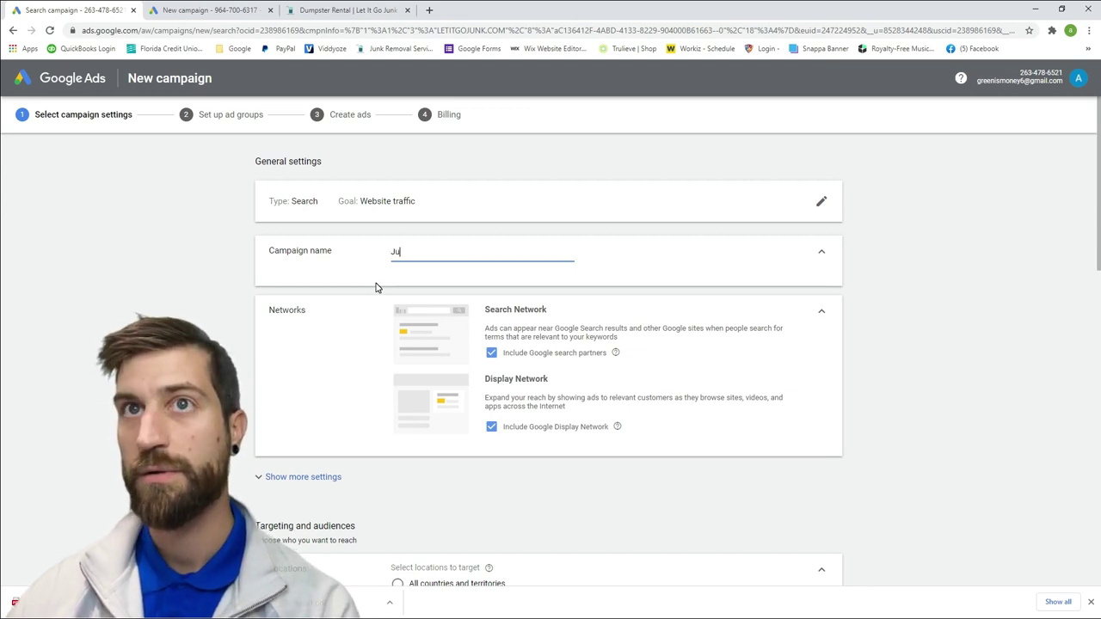
text(nk Remo)
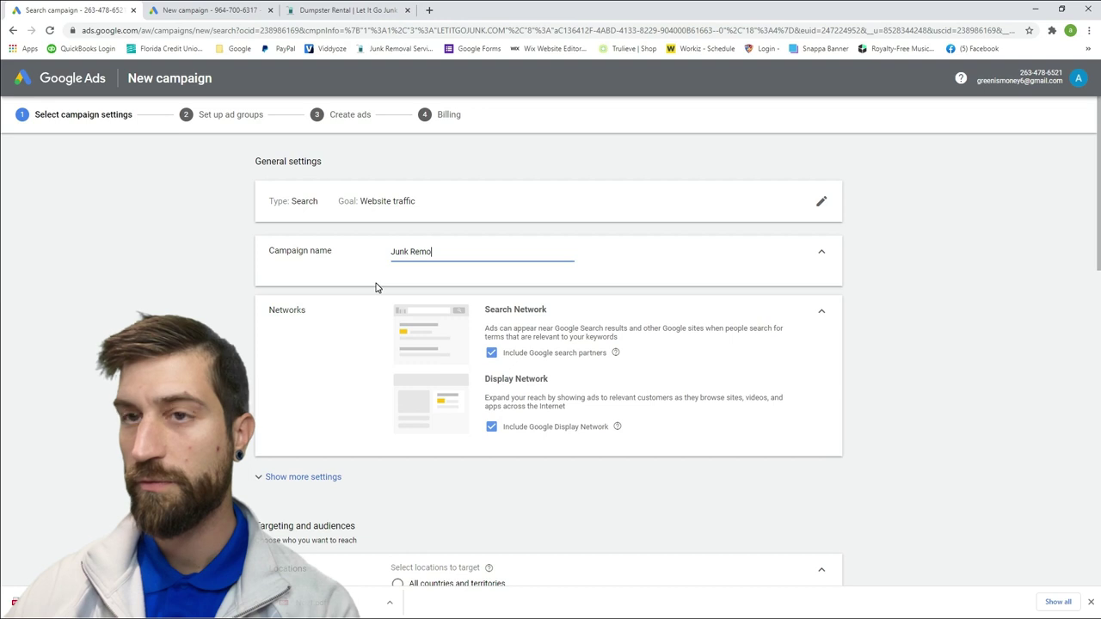
text(val)
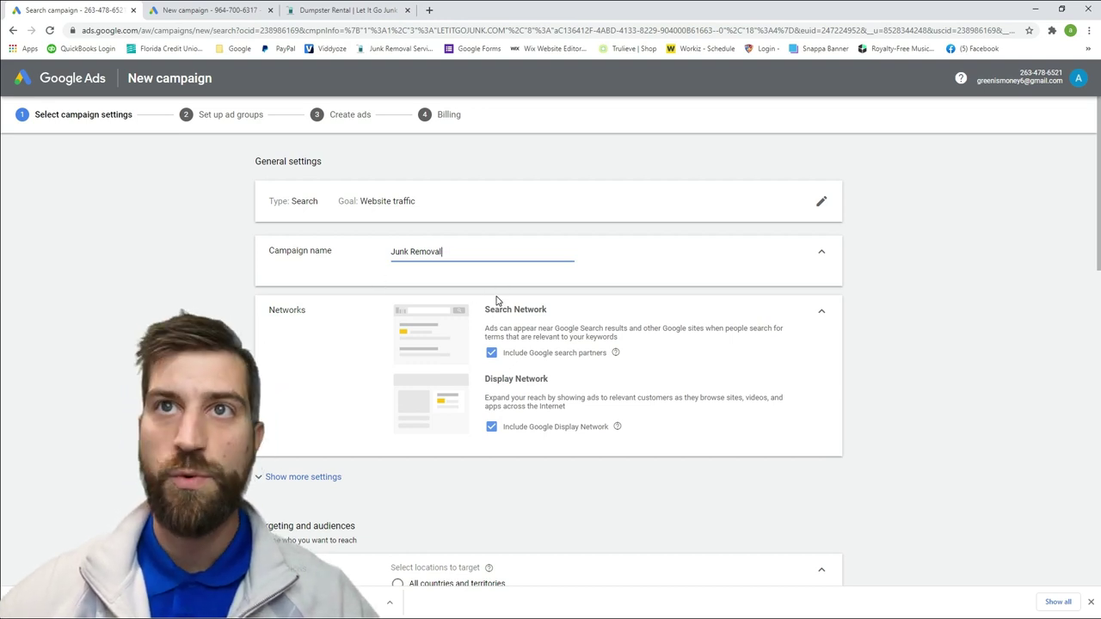
Exclude both Google search partners and the Google Display Network from the campaign's networks.
scroll(496, 299, down, 1)
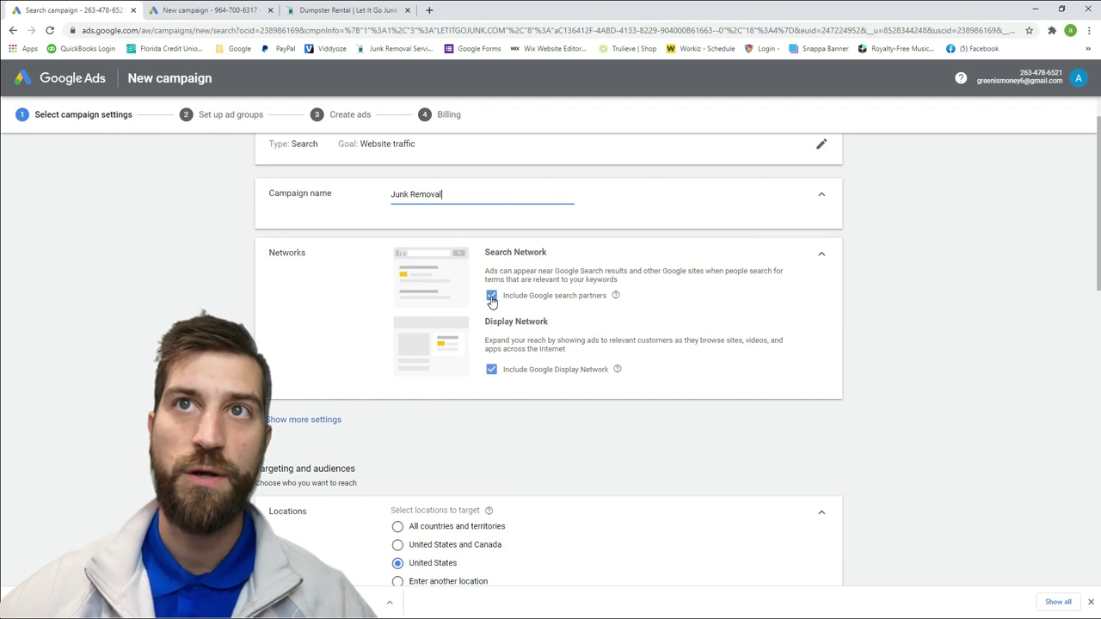
click(491, 297)
click(492, 377)
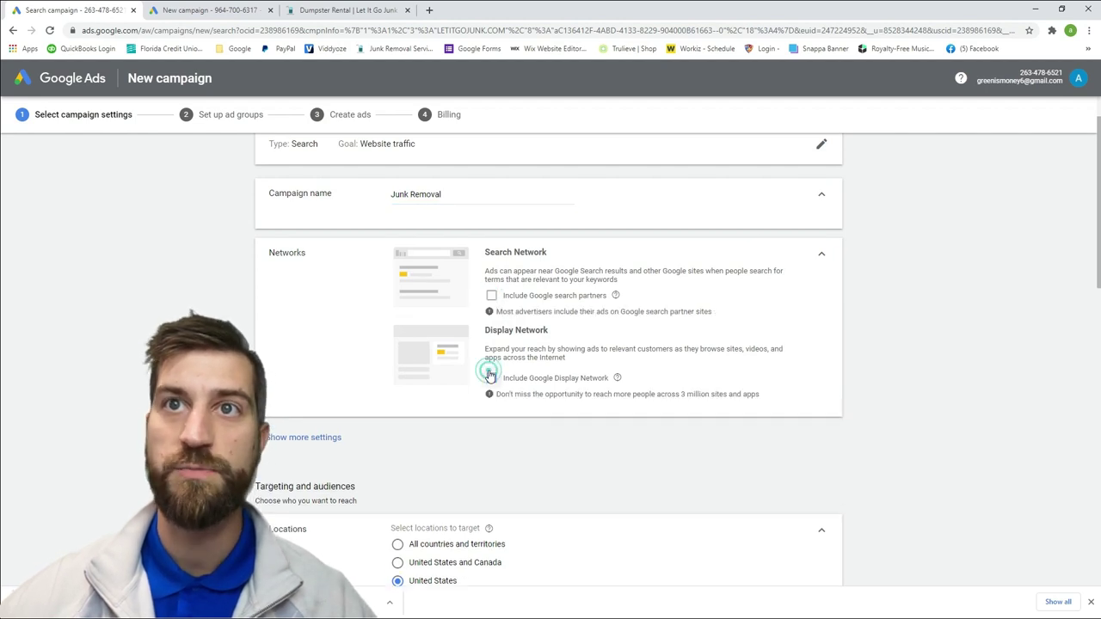
drag(307, 254, 270, 256)
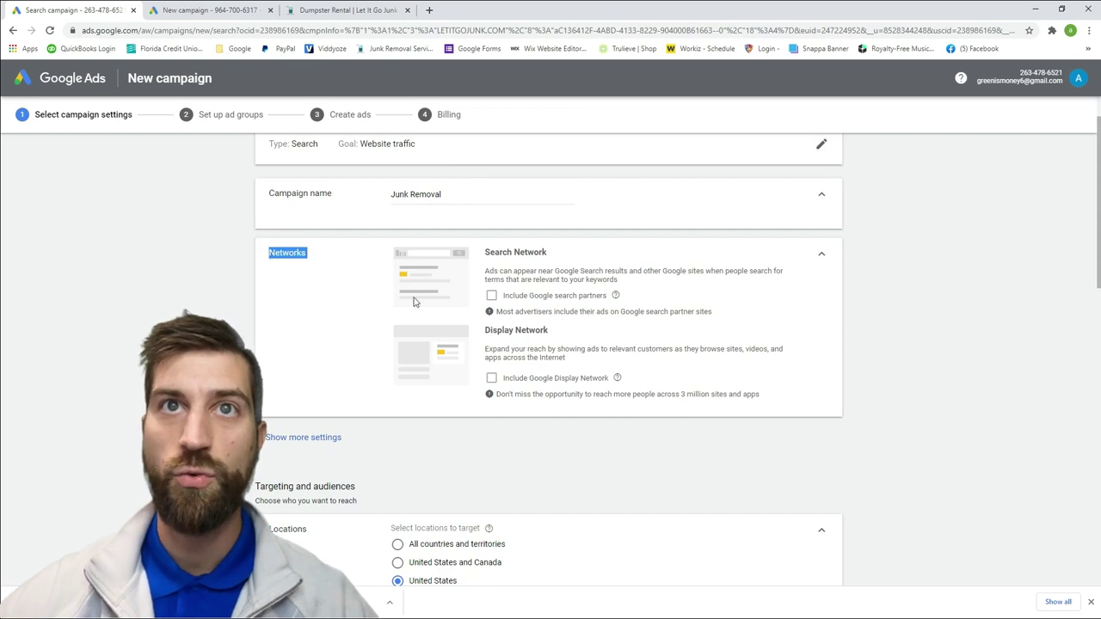
Add Flagler County, Florida, United States to the campaign's targeted locations.
scroll(417, 302, down, 1)
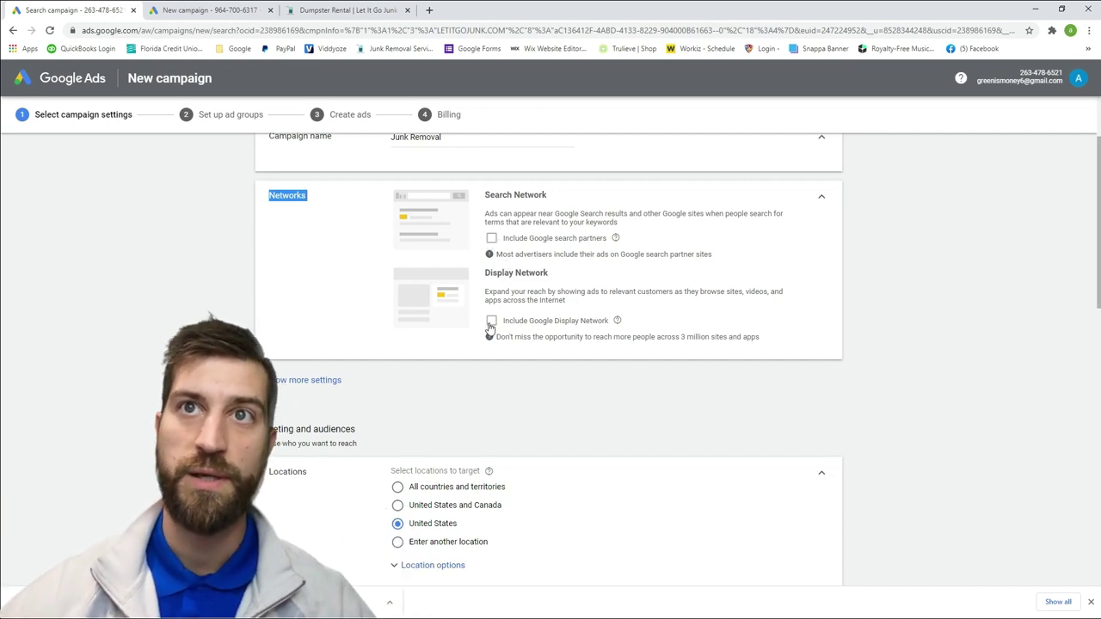
scroll(491, 324, down, 2)
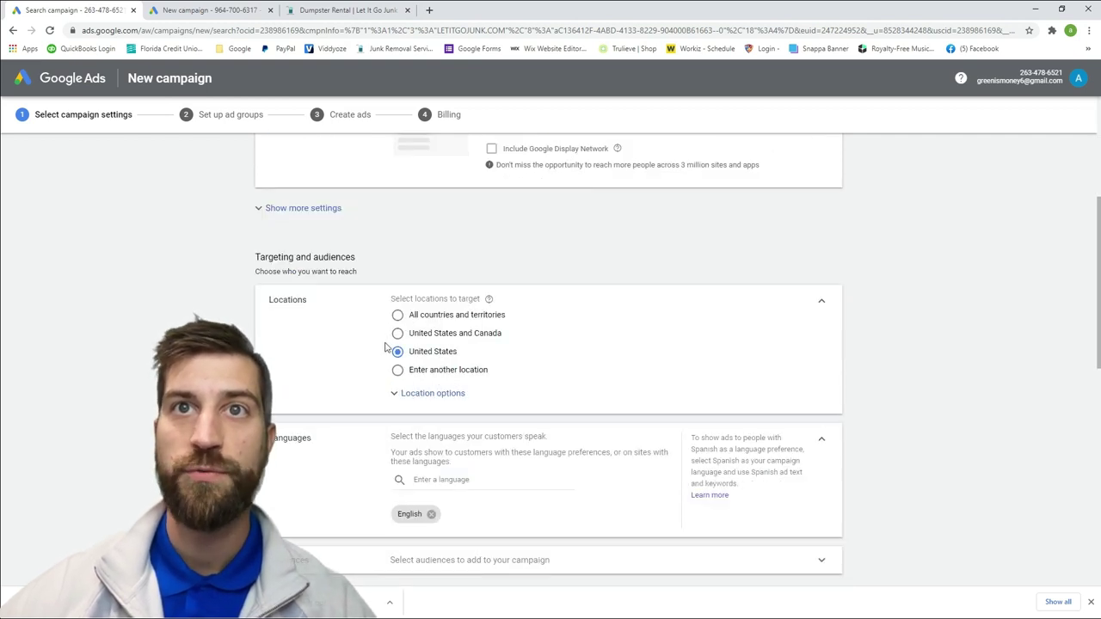
scroll(397, 357, down, 1)
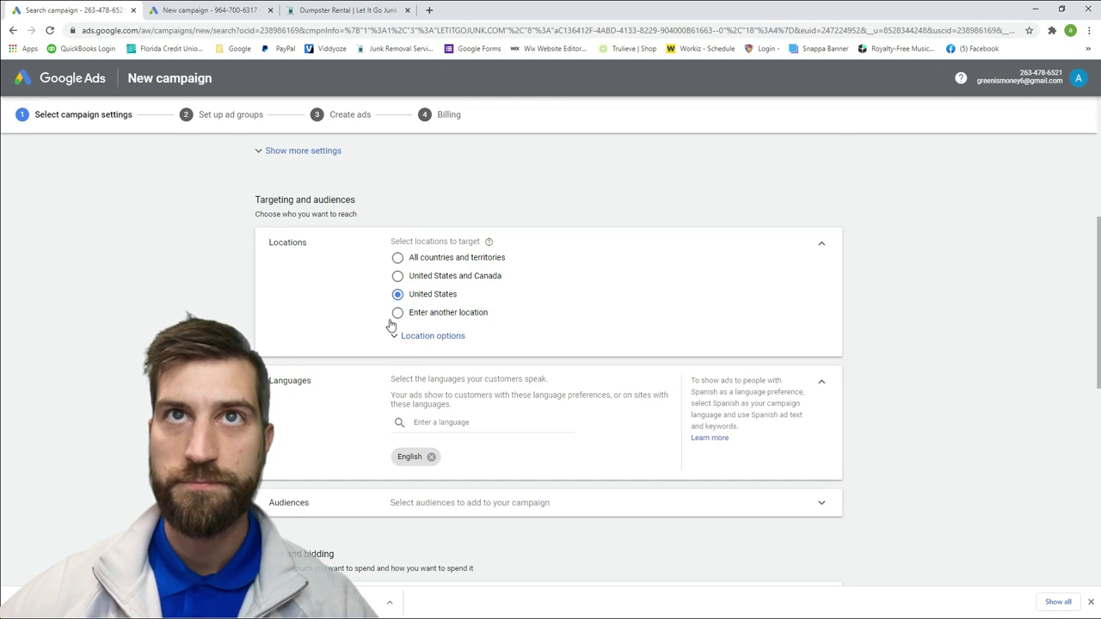
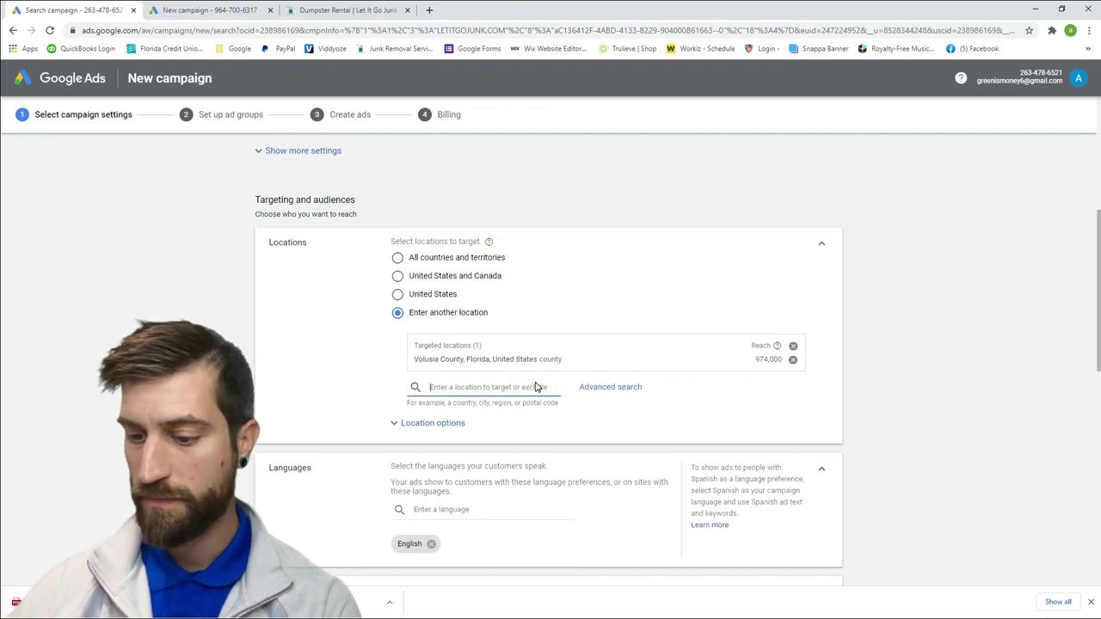
text(fla)
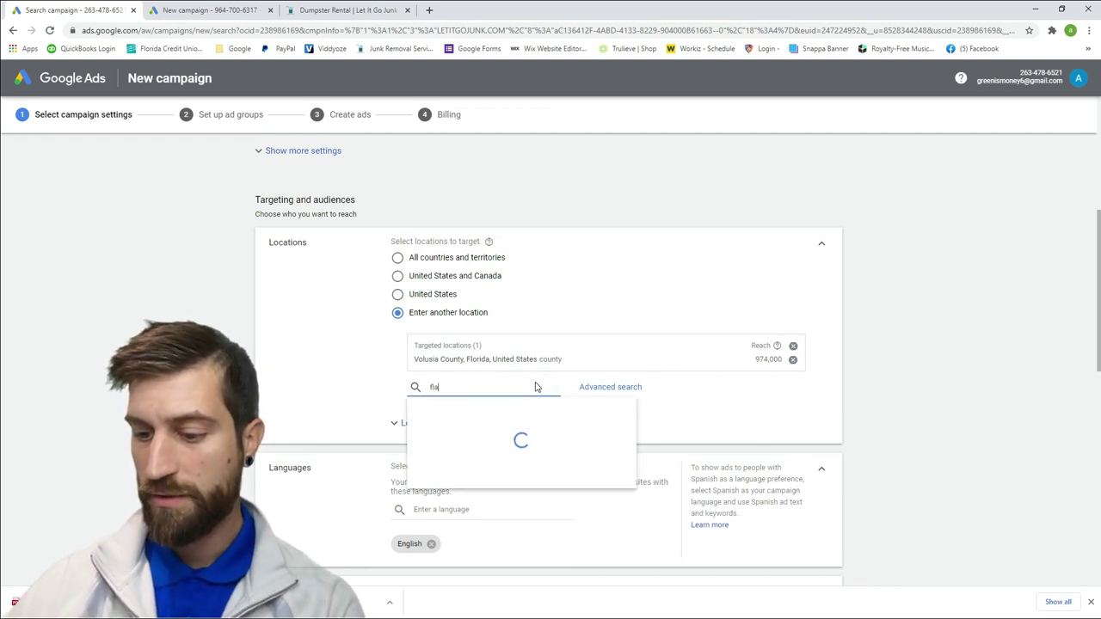
text(gler cou)
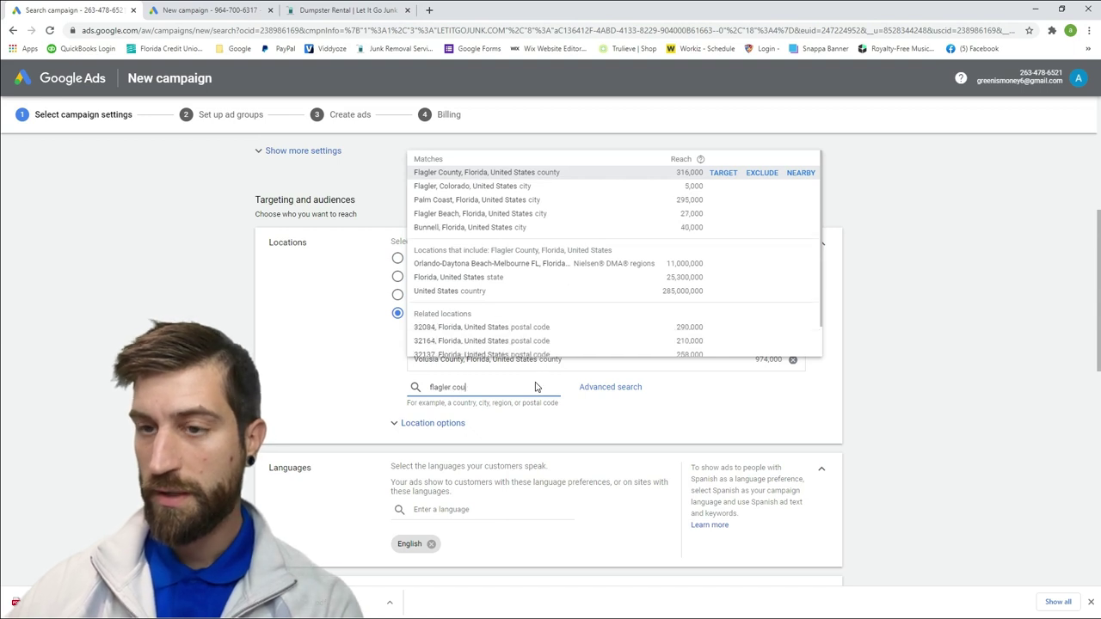
key(BackSpace)
text(unty)
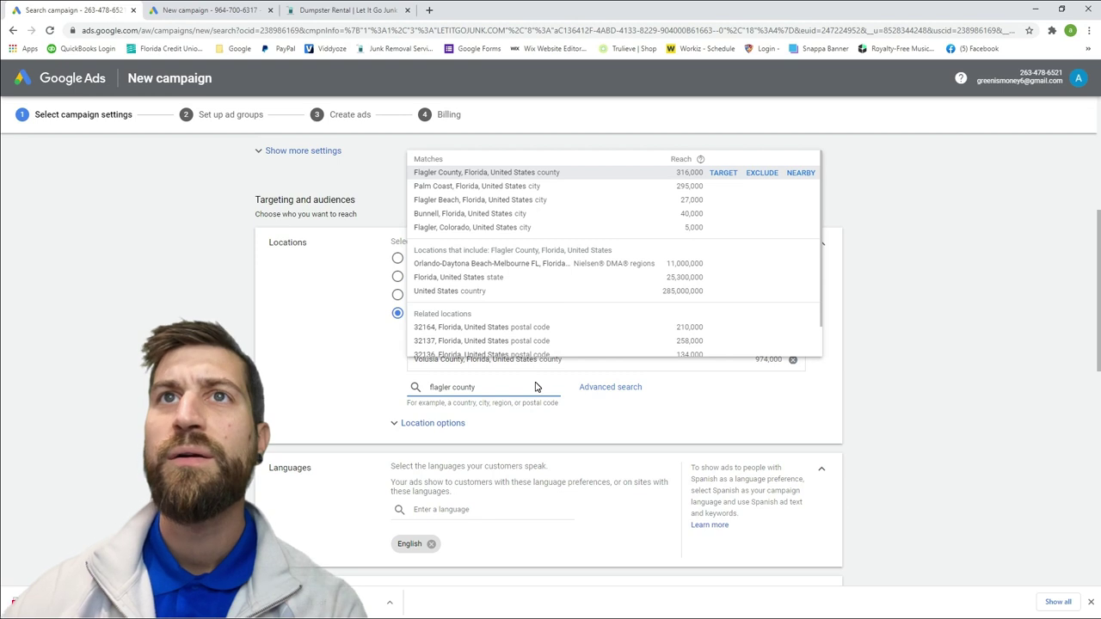
click(478, 173)
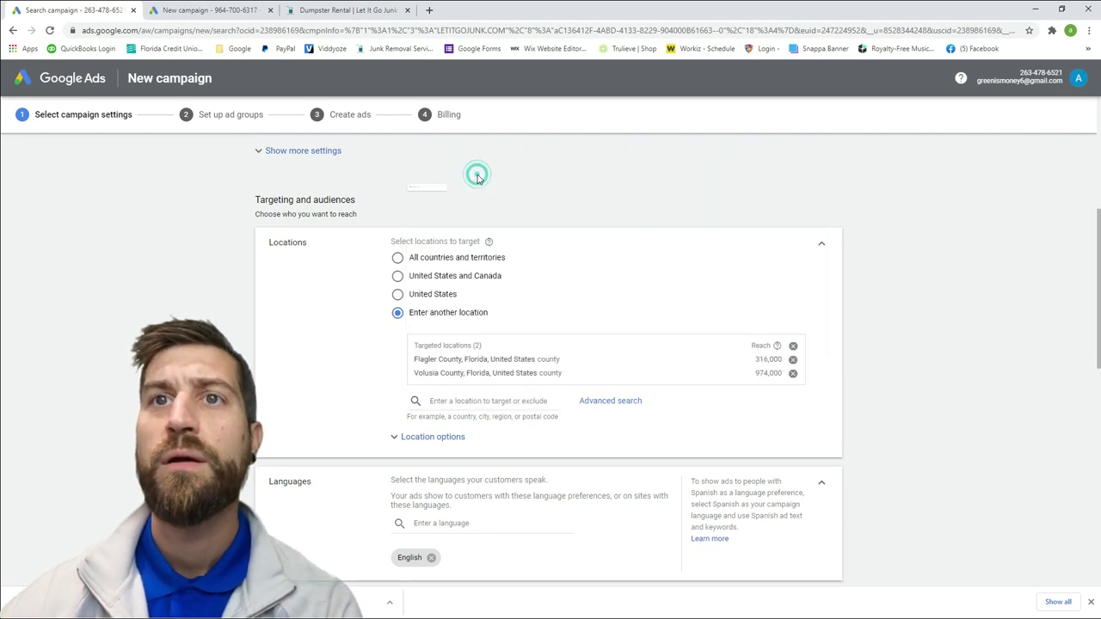
Search for Seminole County and add Seminole County, Florida, United States to the campaign's targeted locations.
click(480, 401)
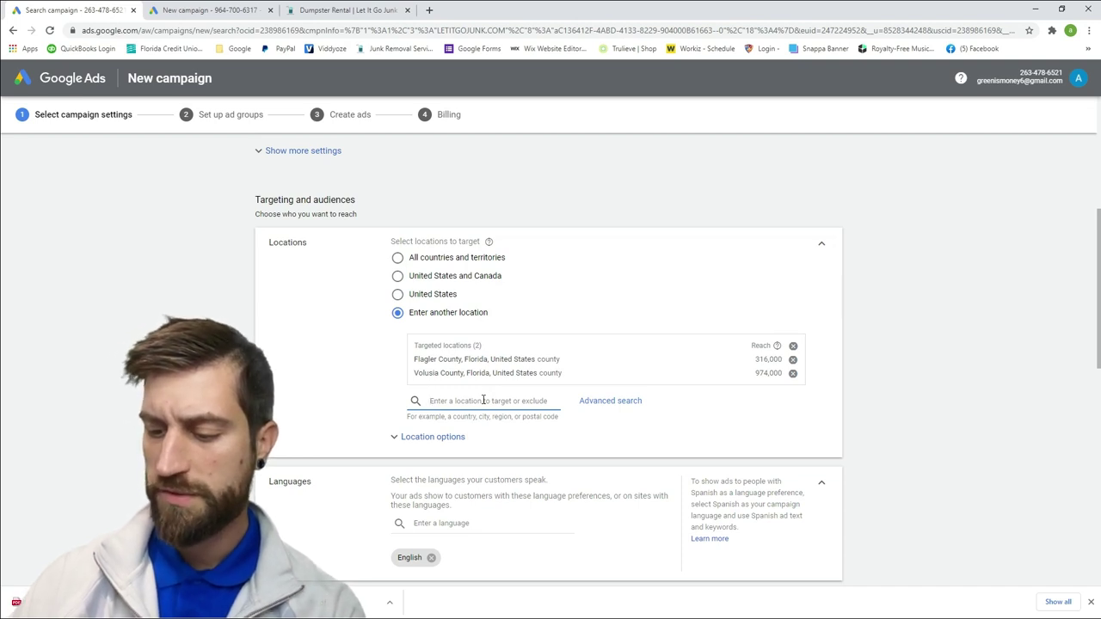
text(semon)
key(BackSpace)
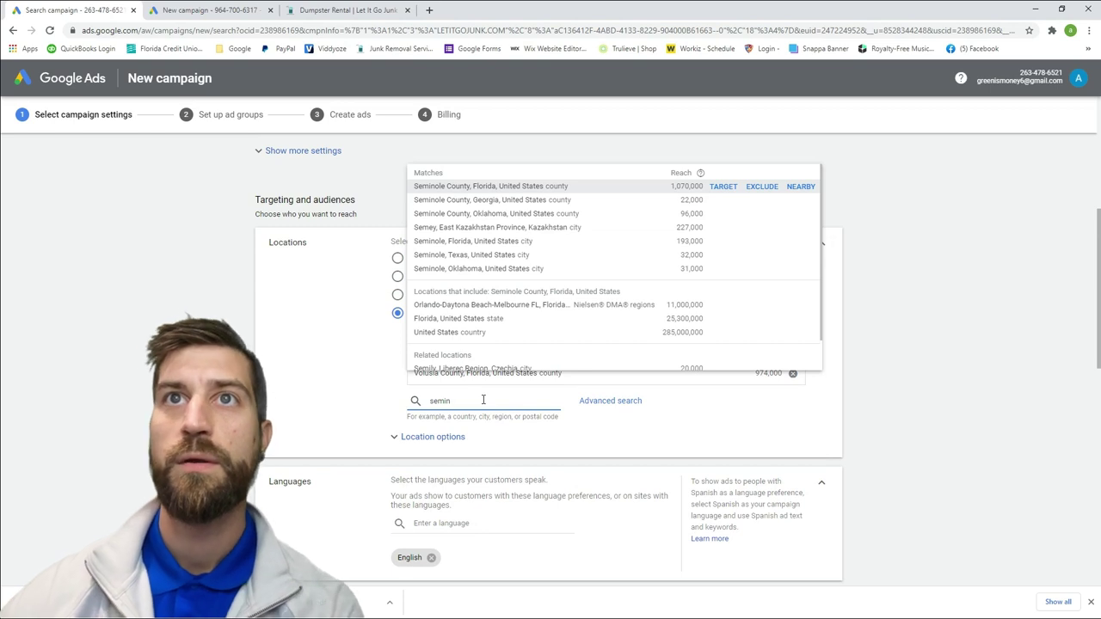
click(471, 188)
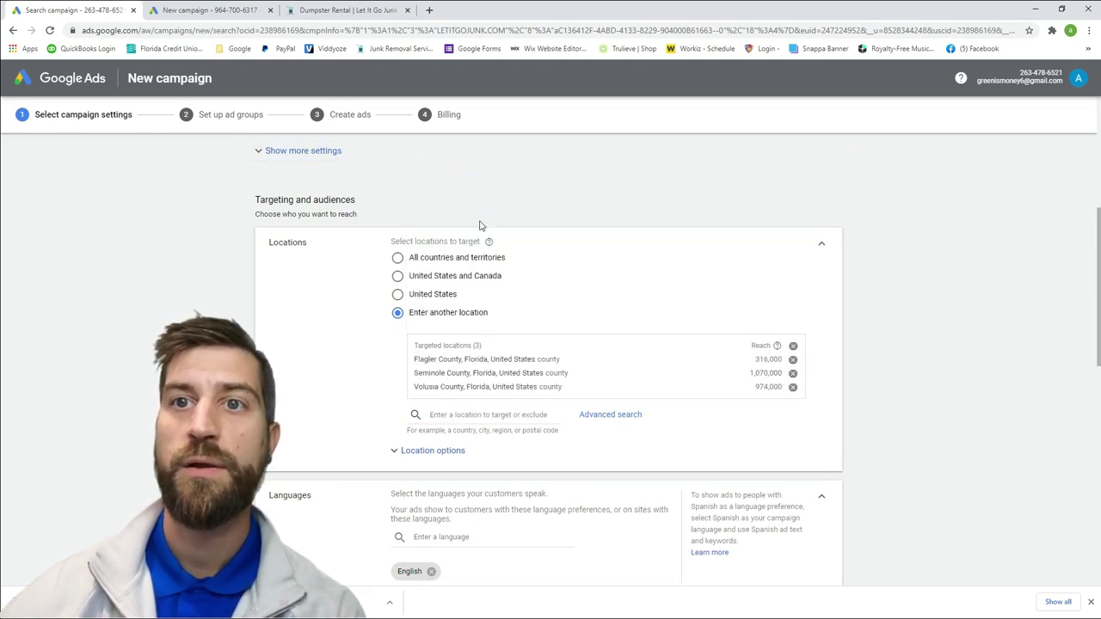
Search for "lake county" and add Lake County, Florida, United States to the campaign's targeted locations.
click(460, 415)
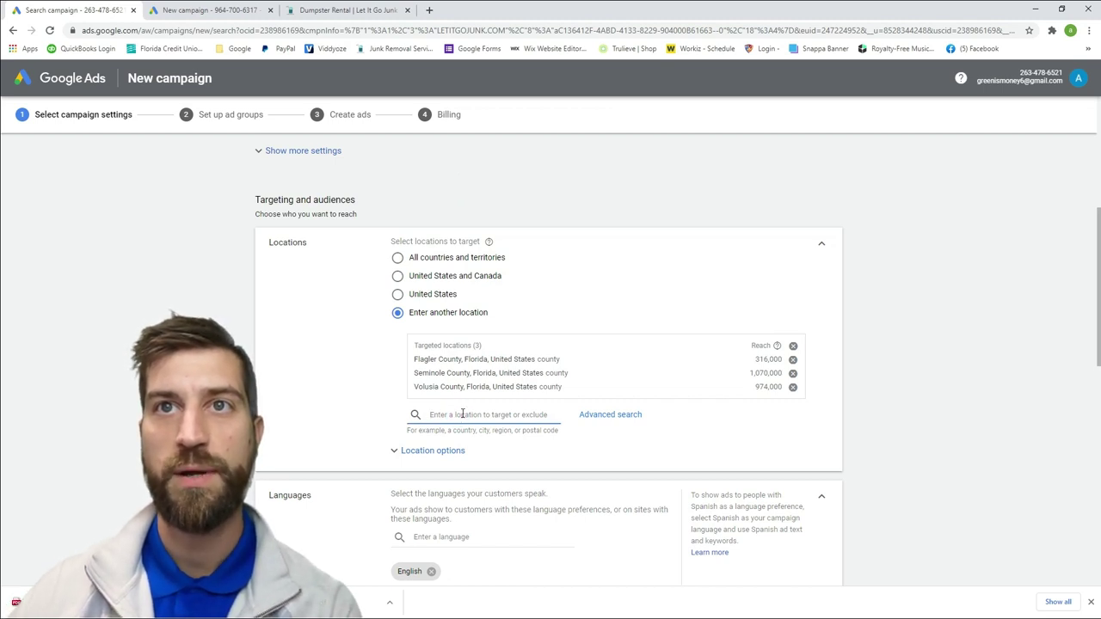
text(la)
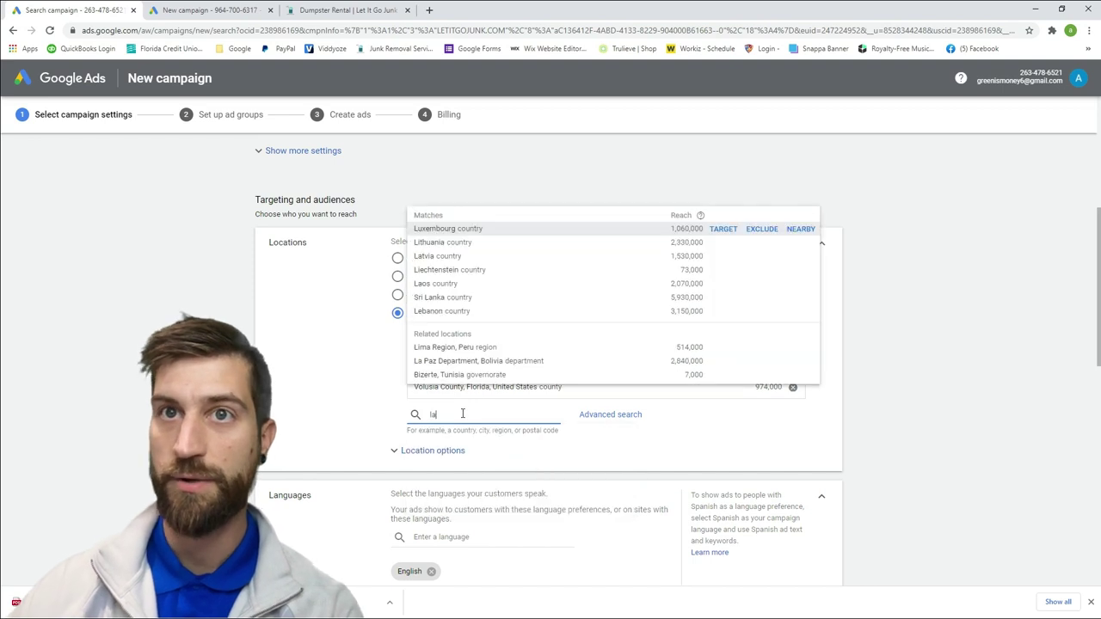
text(ke county)
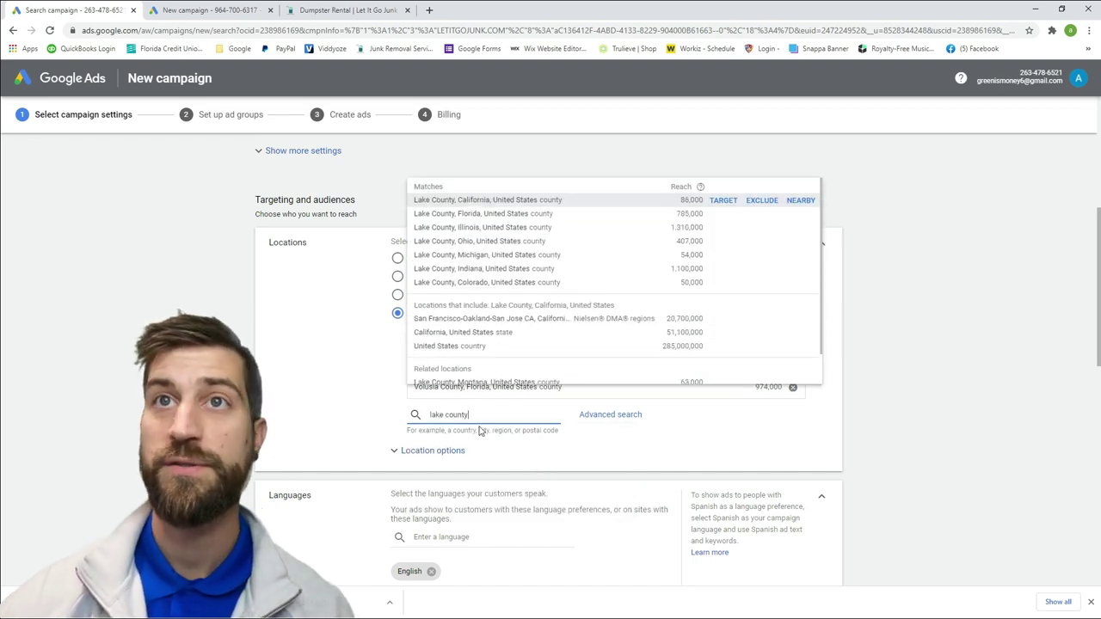
click(504, 214)
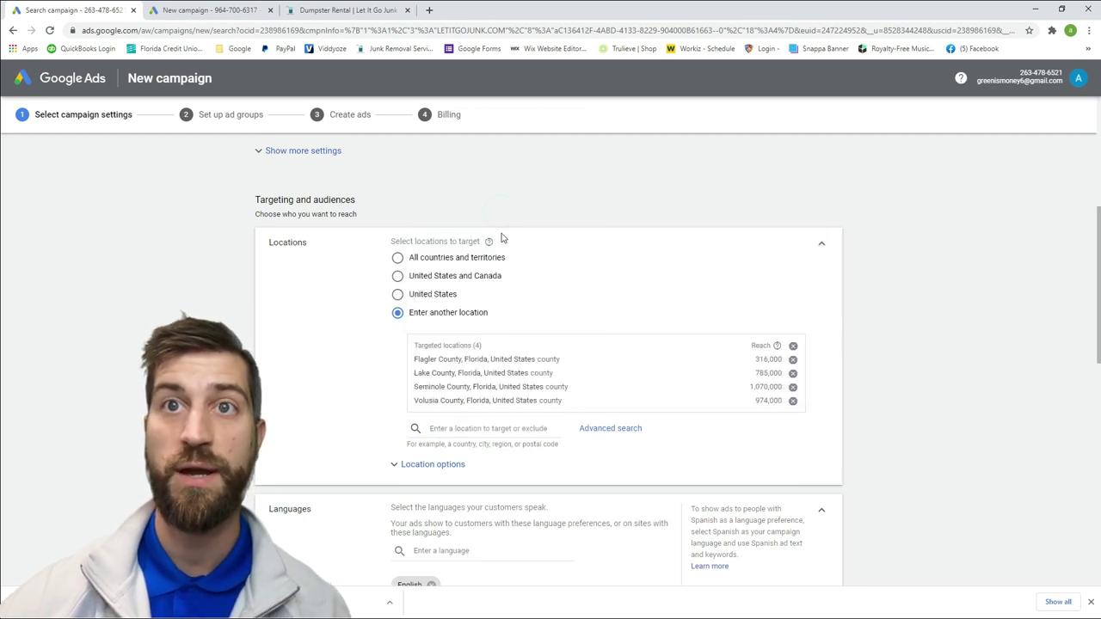
Review the campaign's language setting and audience options without adding an audience.
click(481, 430)
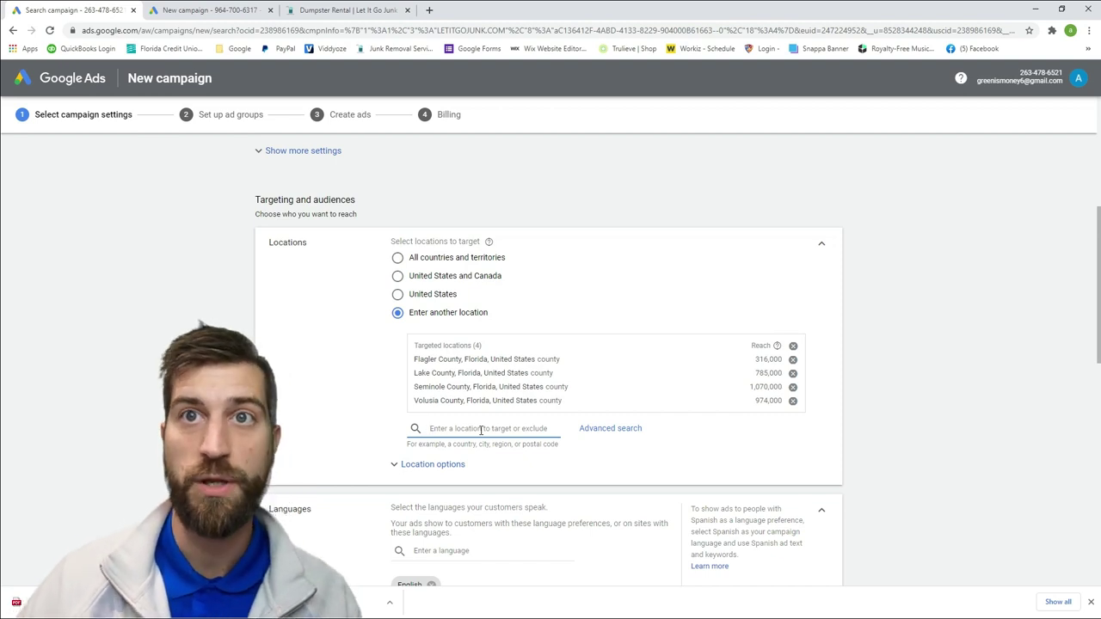
scroll(482, 411, down, 1)
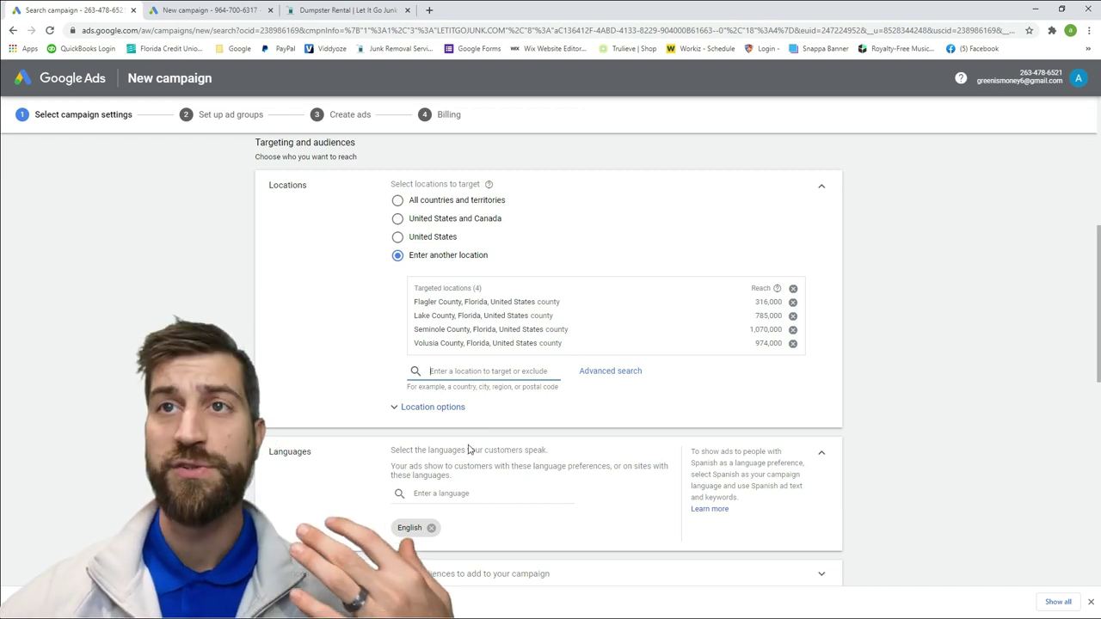
scroll(501, 454, down, 1)
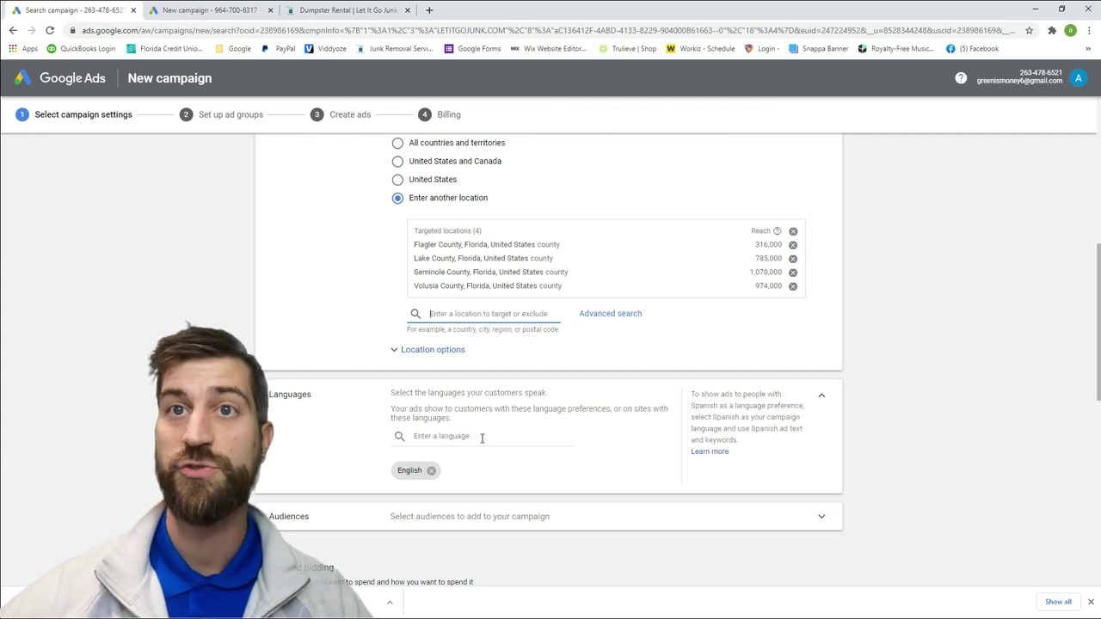
scroll(482, 446, down, 2)
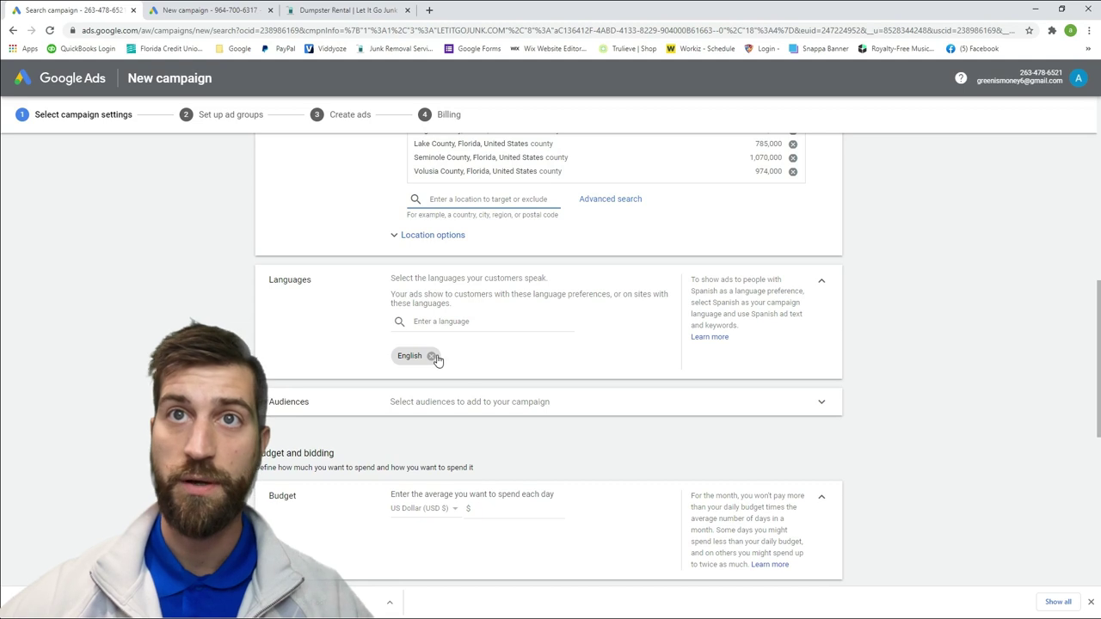
scroll(440, 363, down, 1)
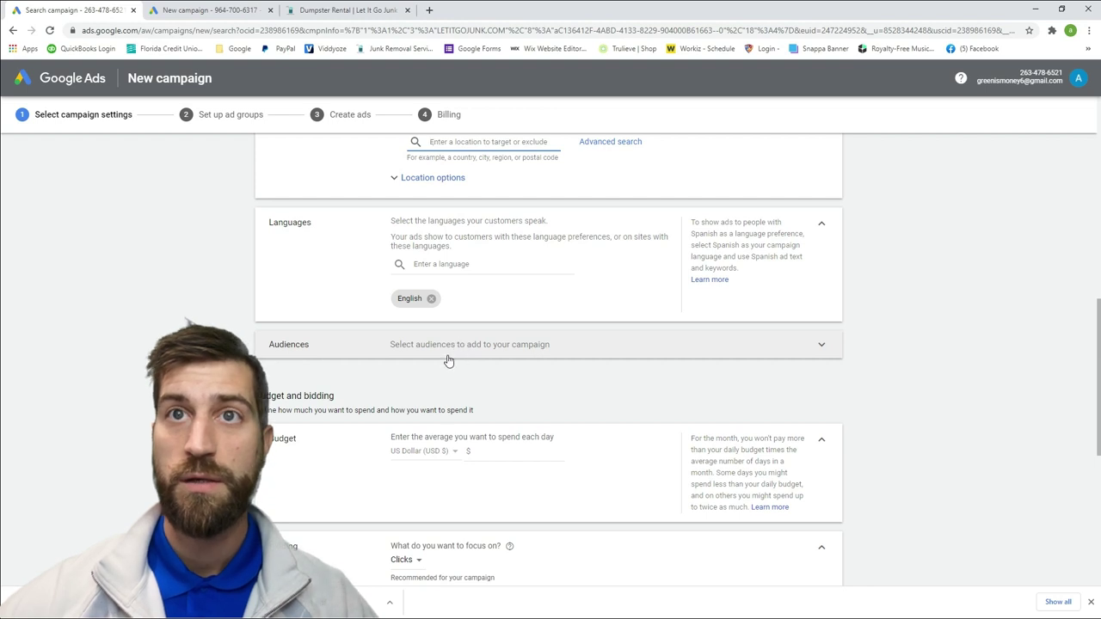
click(448, 355)
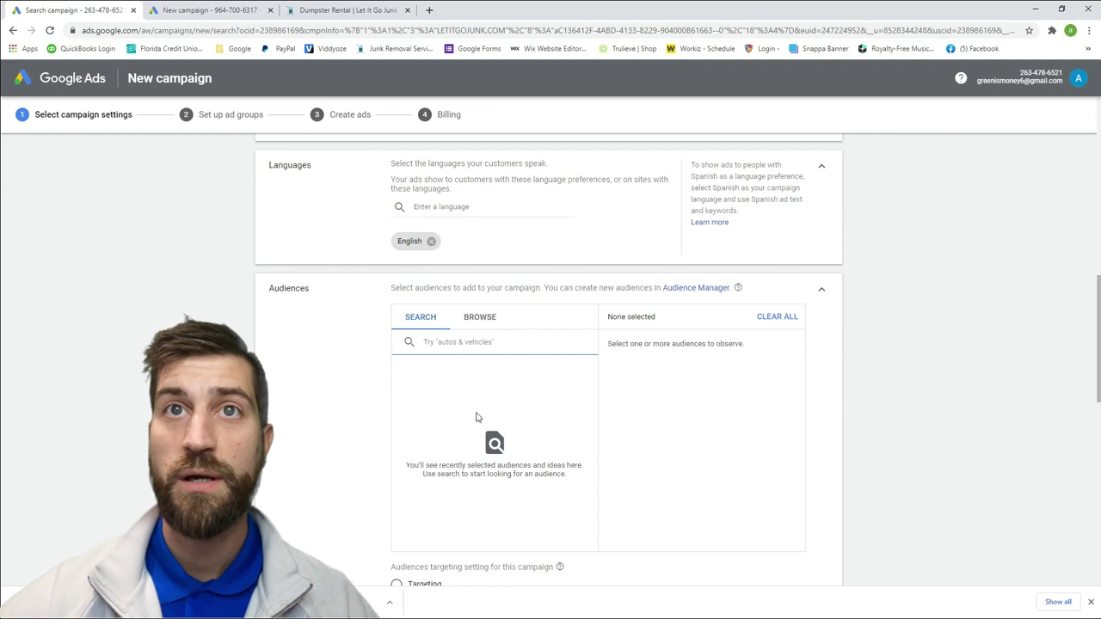
scroll(479, 417, down, 1)
click(819, 231)
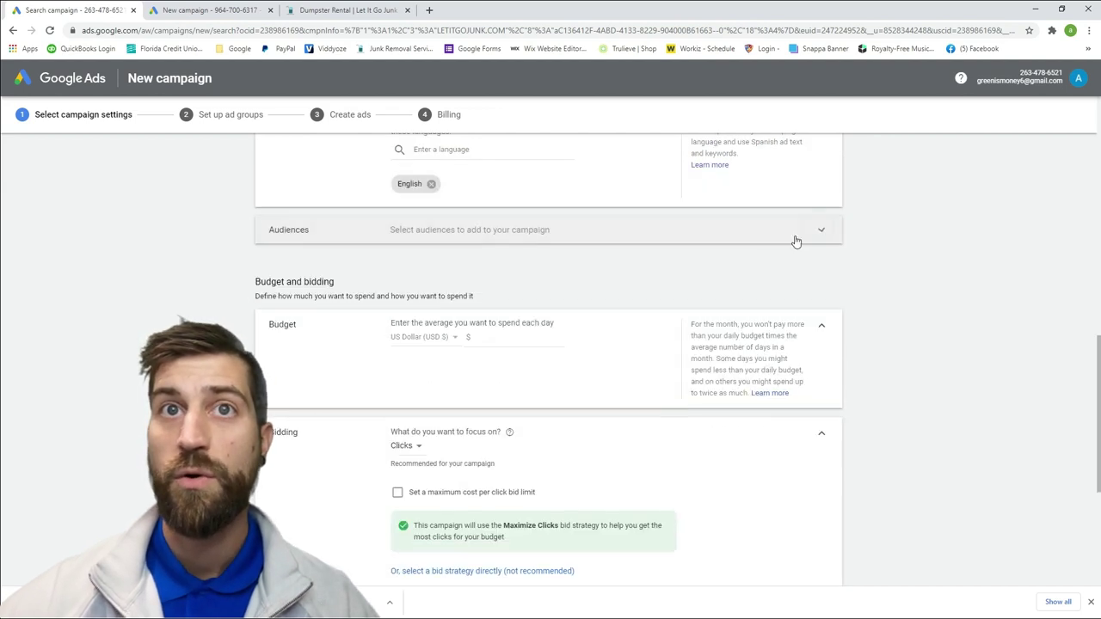
Open the existing Local Junk Removal & Dumpster Rental campaign's details from the Google bookmarks in a new browser tab.
scroll(445, 263, down, 1)
click(492, 278)
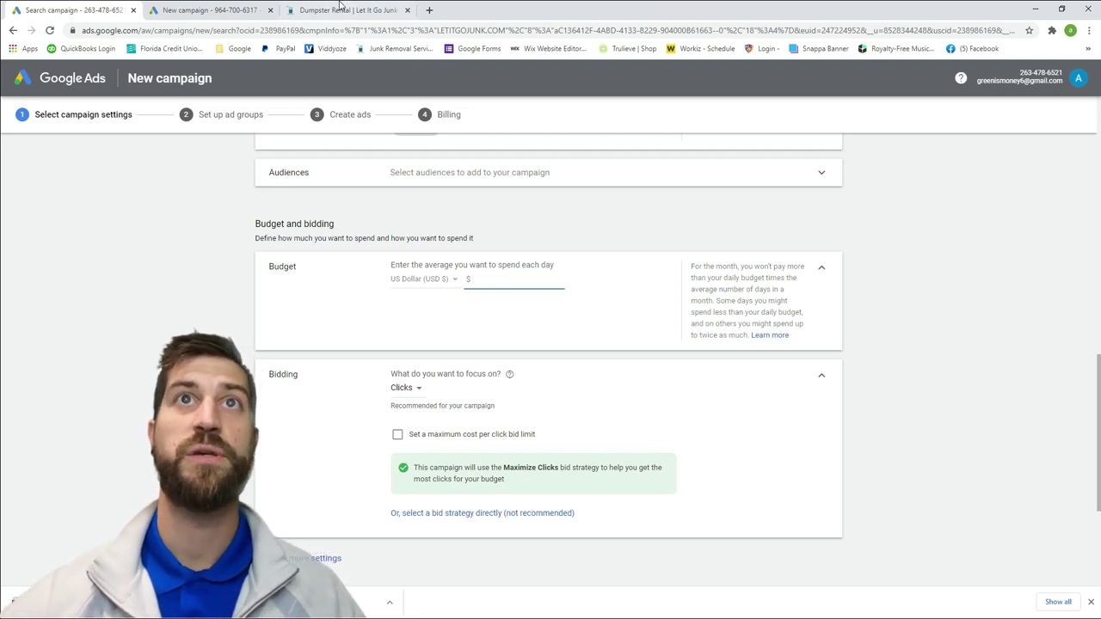
click(226, 17)
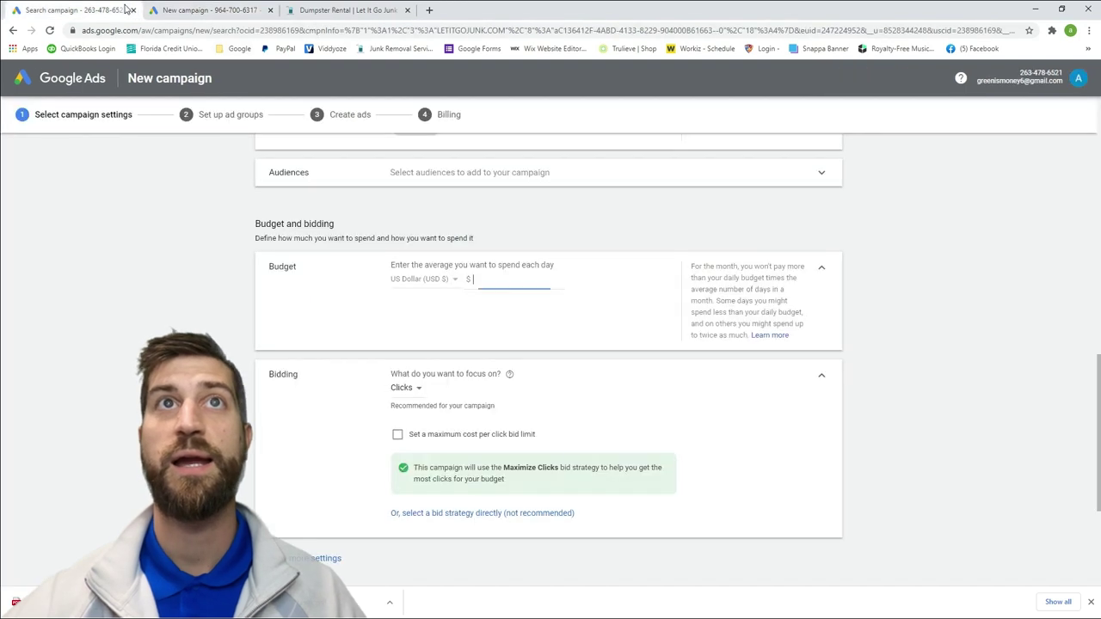
click(120, 12)
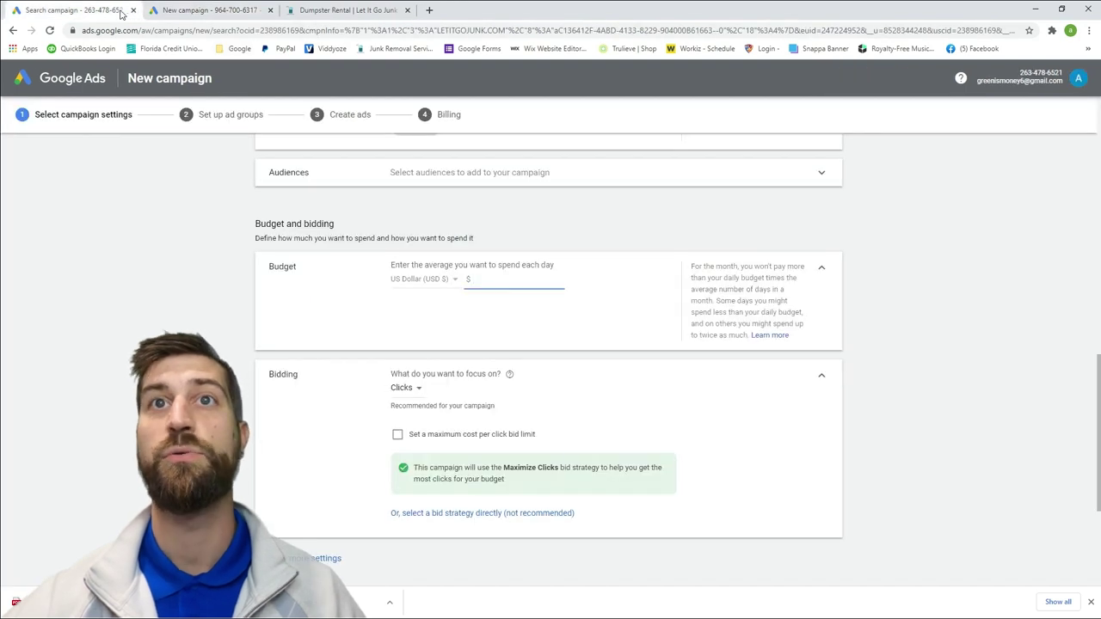
click(429, 11)
click(235, 49)
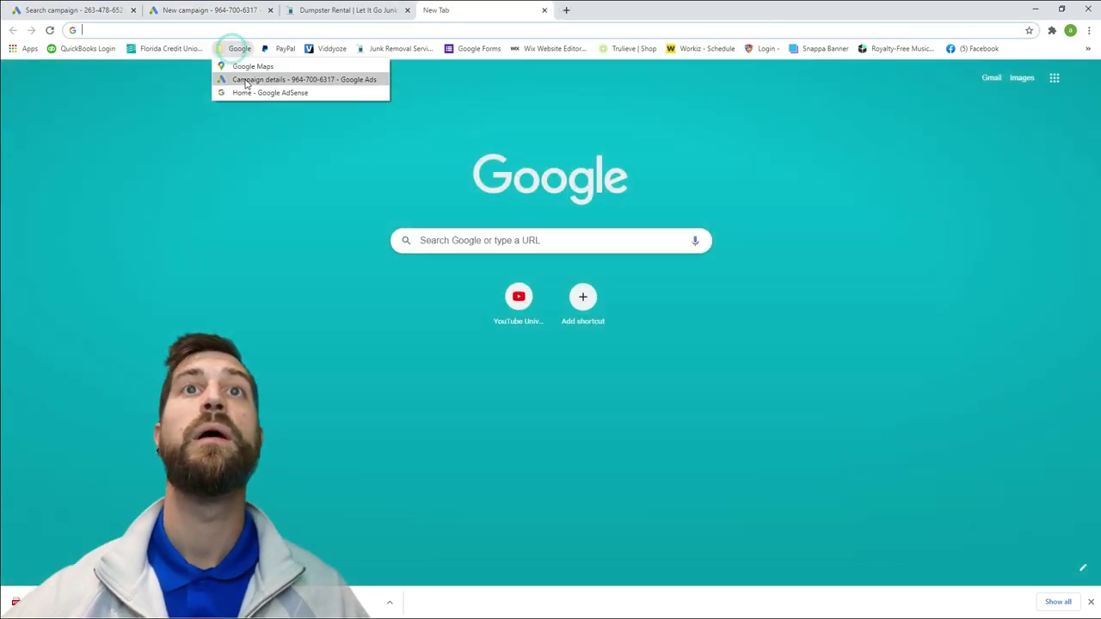
click(277, 80)
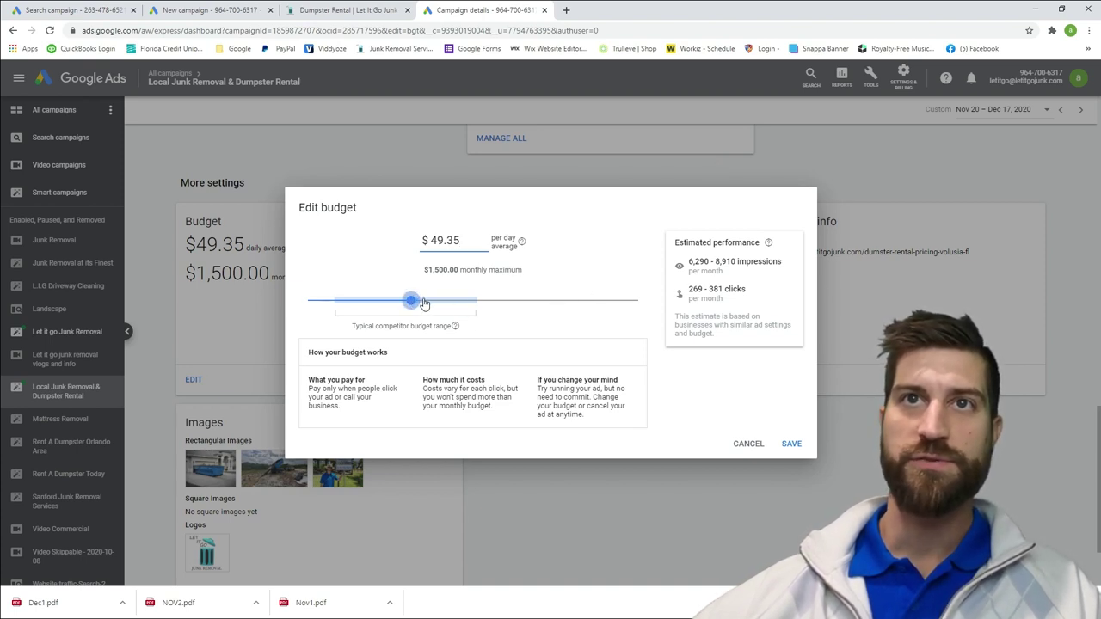
Compare average daily budgets of $14.81 and $78.95 for the Local Junk Removal & Dumpster Rental campaign, and save $44.41 per day.
click(338, 305)
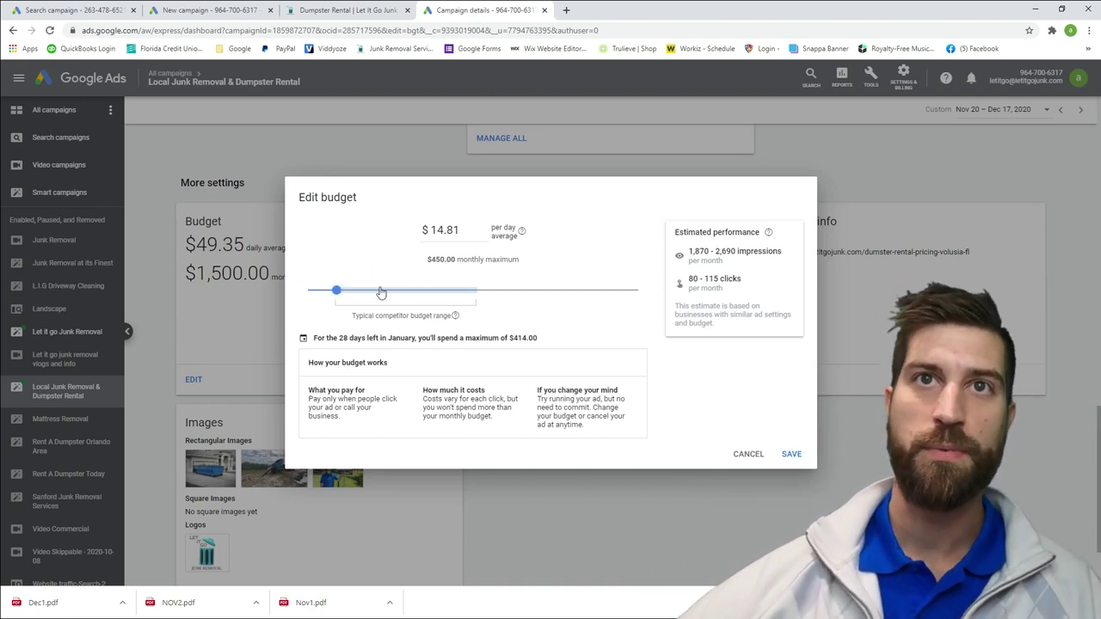
click(475, 293)
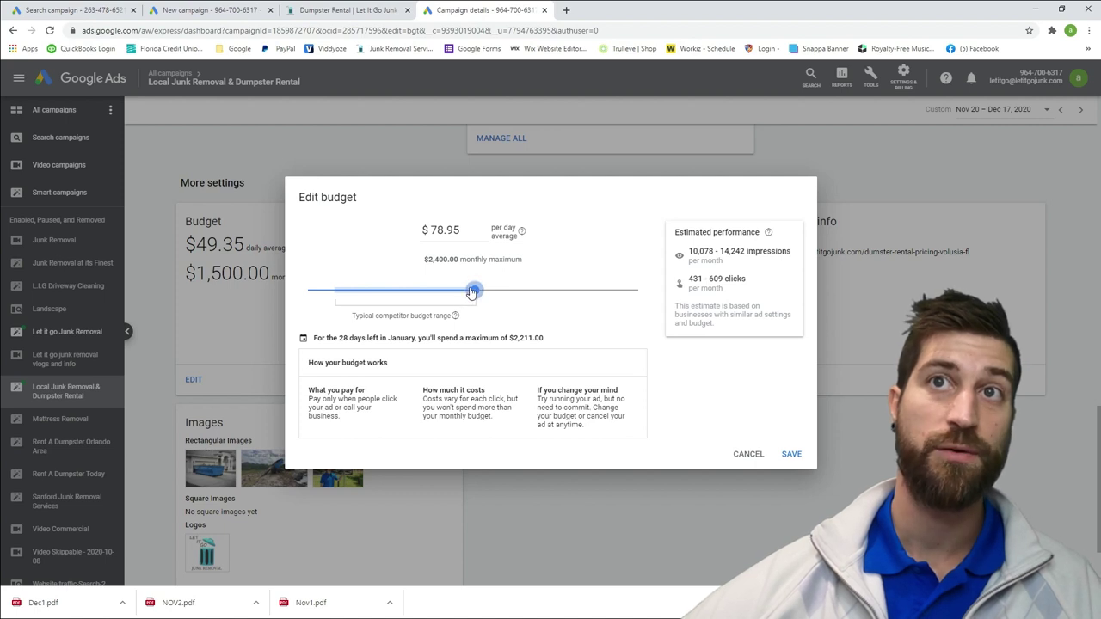
click(400, 291)
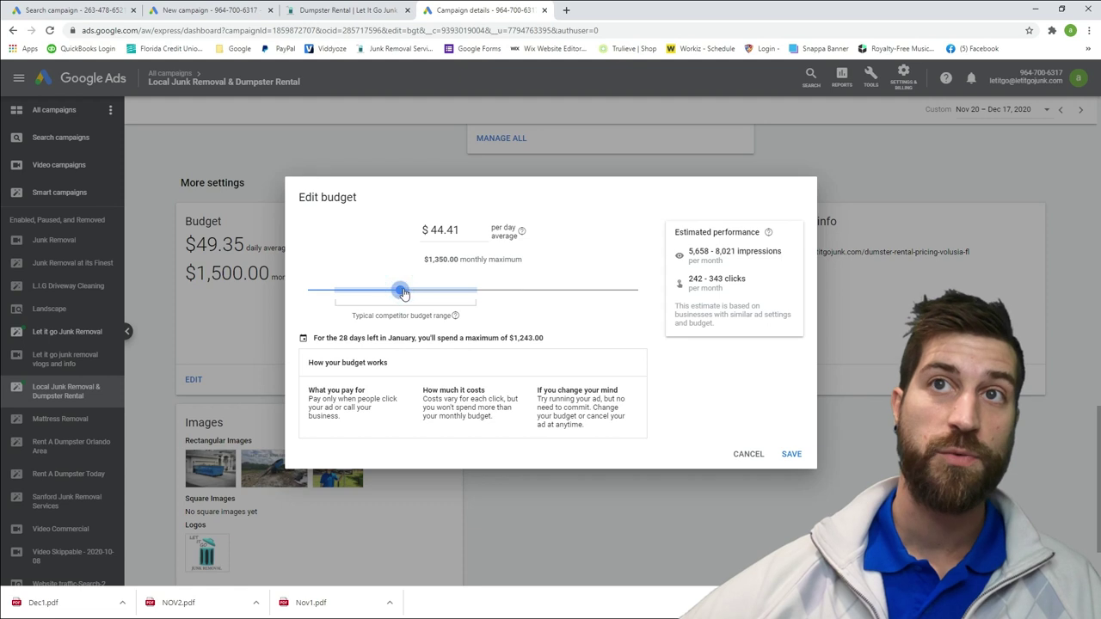
click(791, 454)
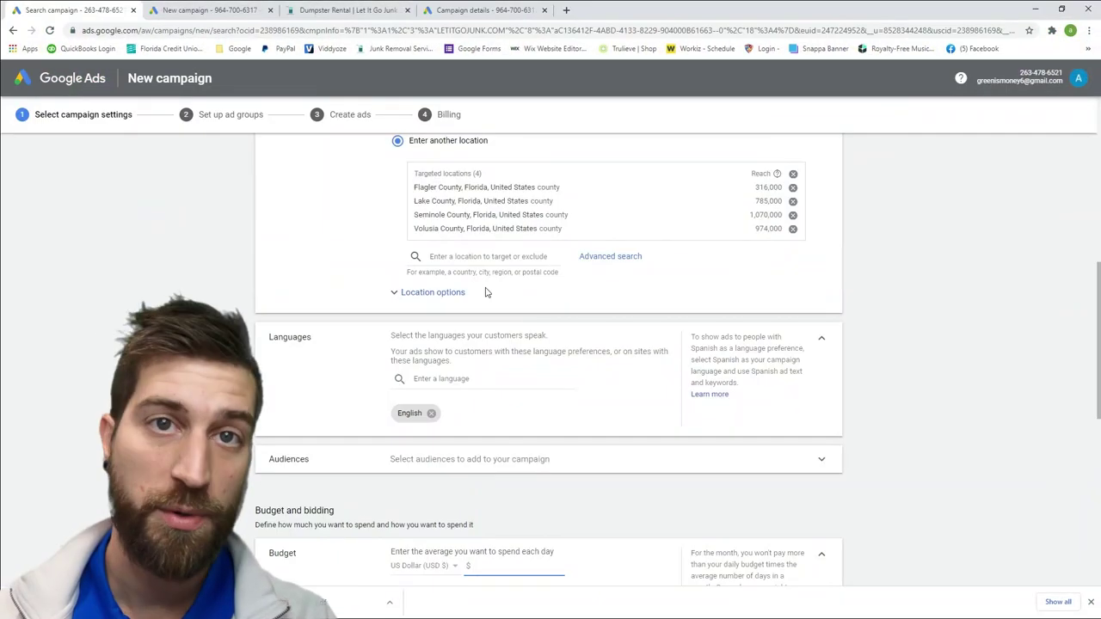
Set the new search campaign's average daily budget to $30.
scroll(487, 291, down, 2)
scroll(486, 291, down, 1)
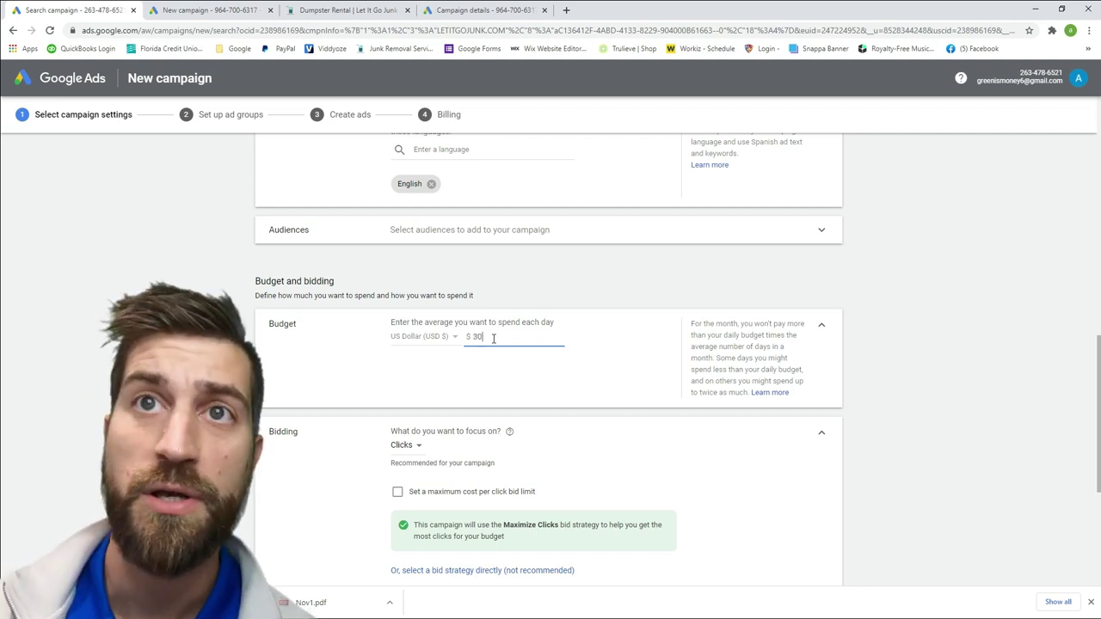
Enable a maximum cost per click bid limit for the campaign and set it to $5.00.
scroll(418, 244, down, 4)
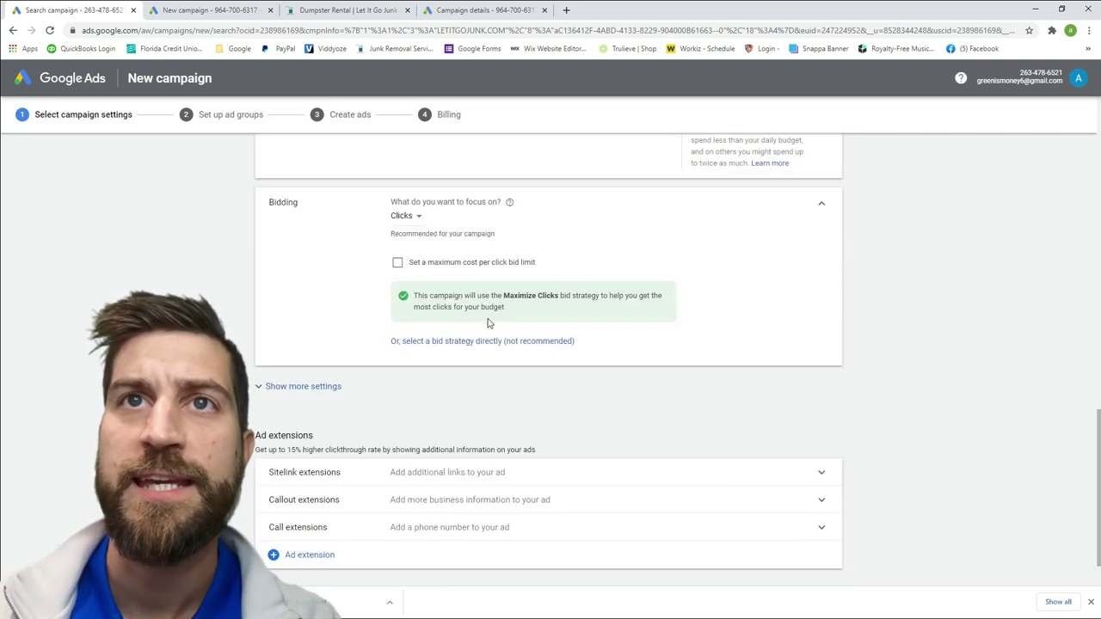
click(397, 264)
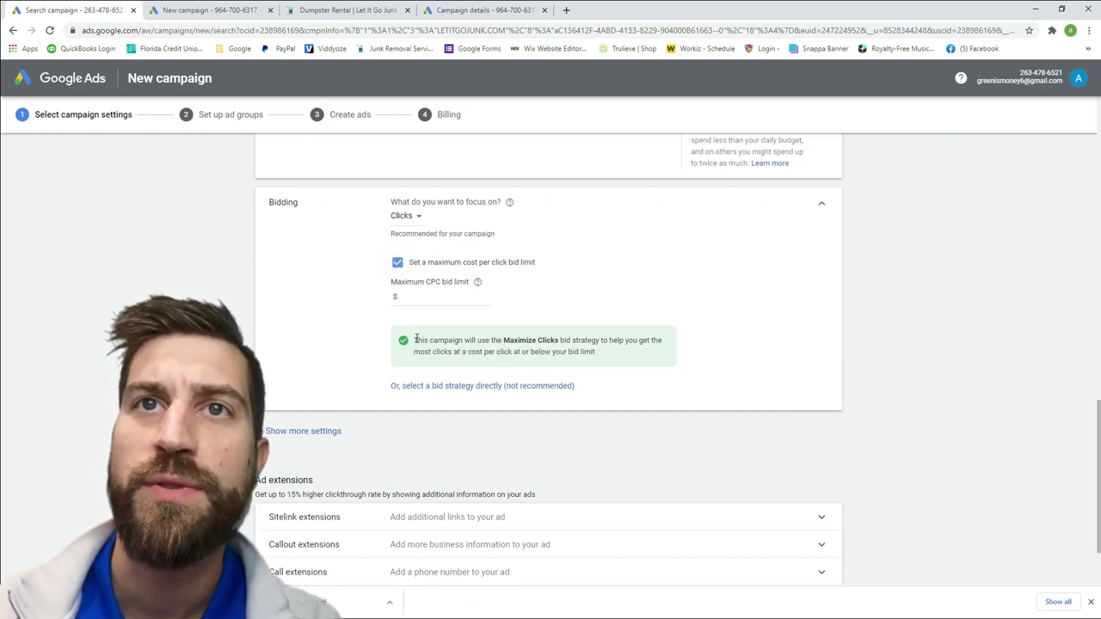
drag(415, 340, 626, 368)
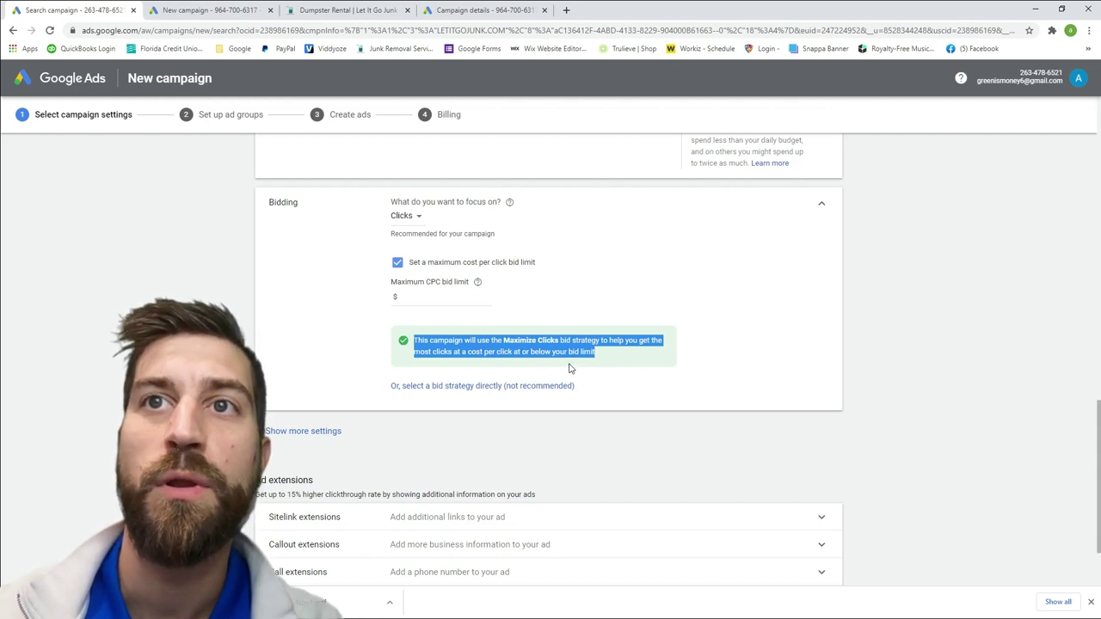
click(447, 297)
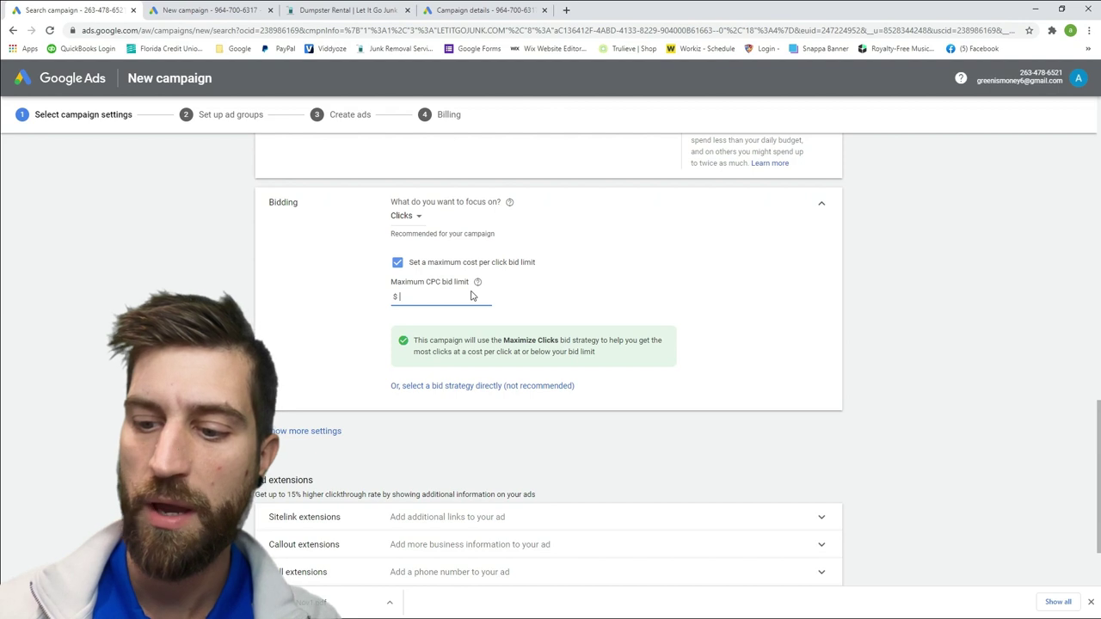
click(648, 273)
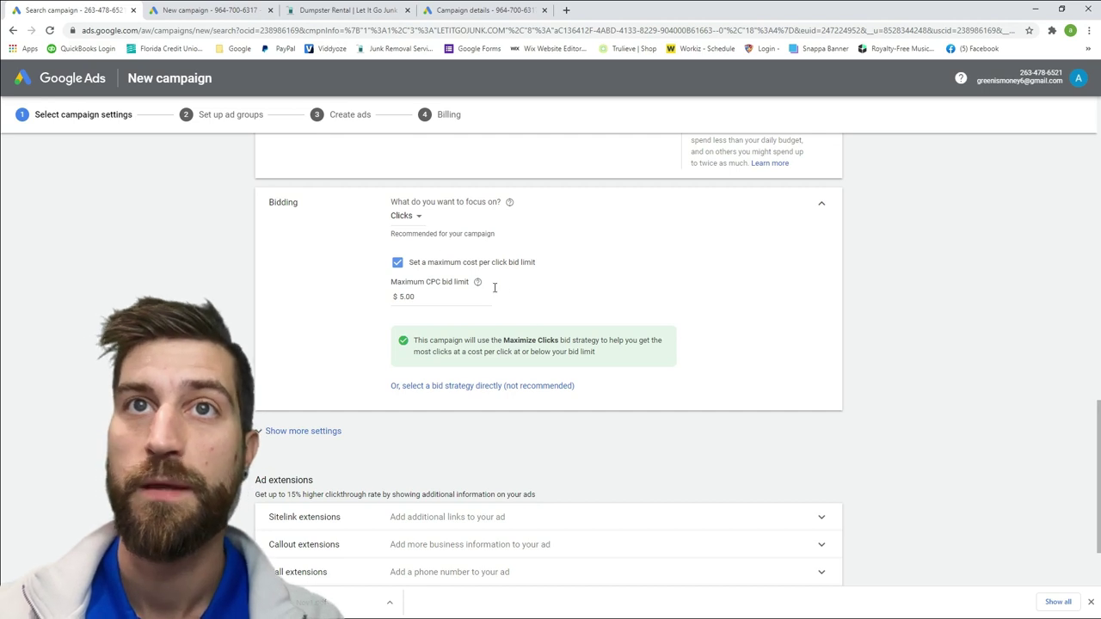
Save the campaign settings without adding ad extensions and continue to the ad group setup.
scroll(492, 294, down, 2)
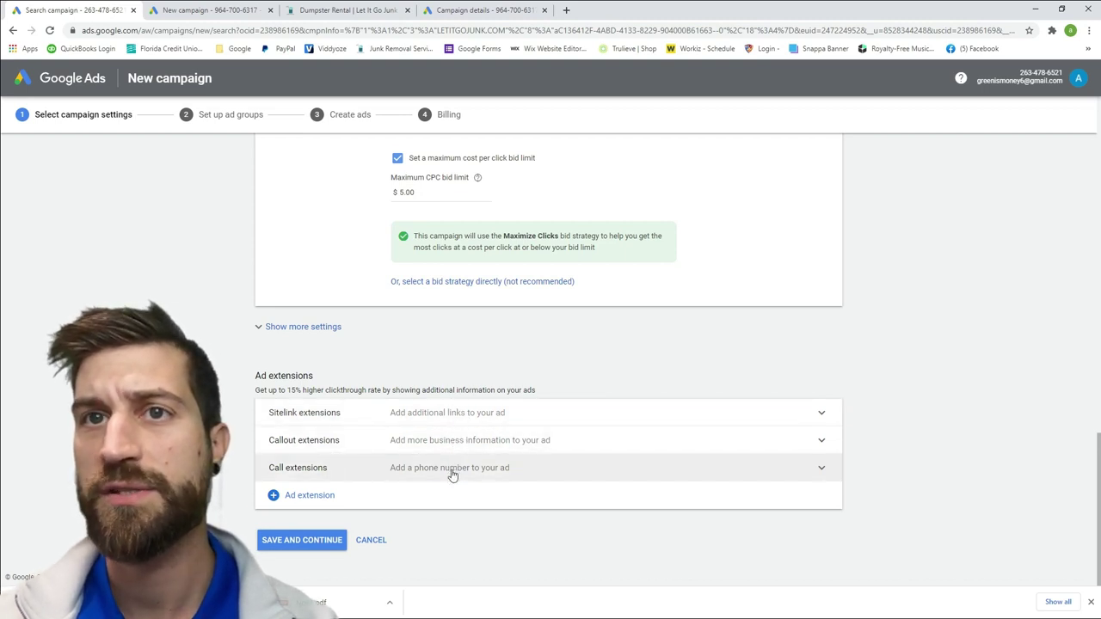
click(318, 541)
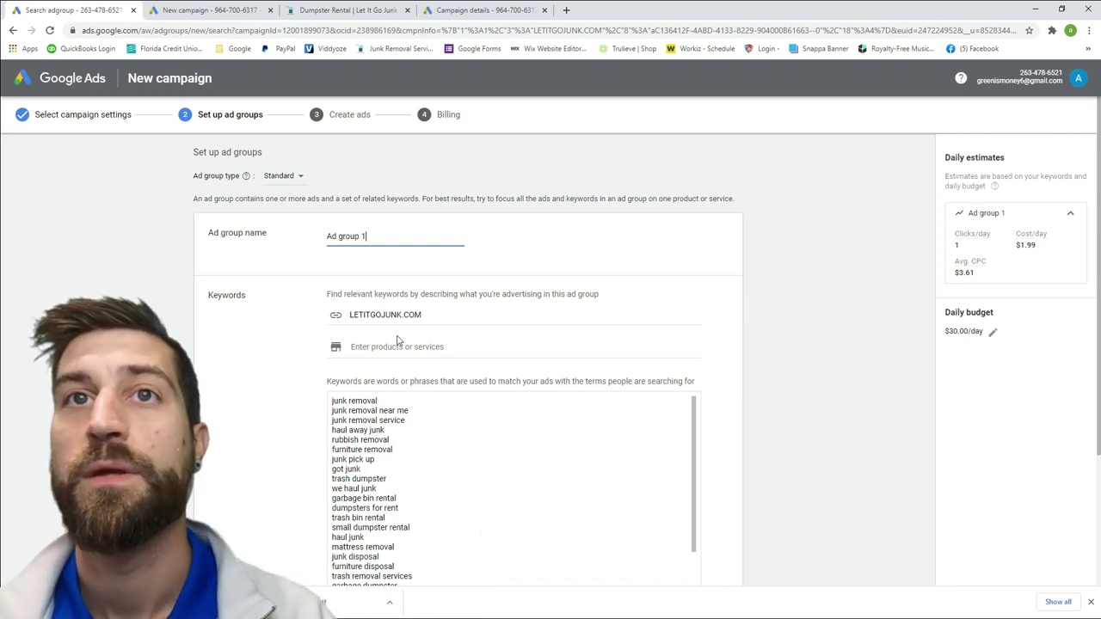
Review Ad group 1's name, suggested keywords, and the notation for broad, phrase and exact match types.
scroll(408, 339, down, 1)
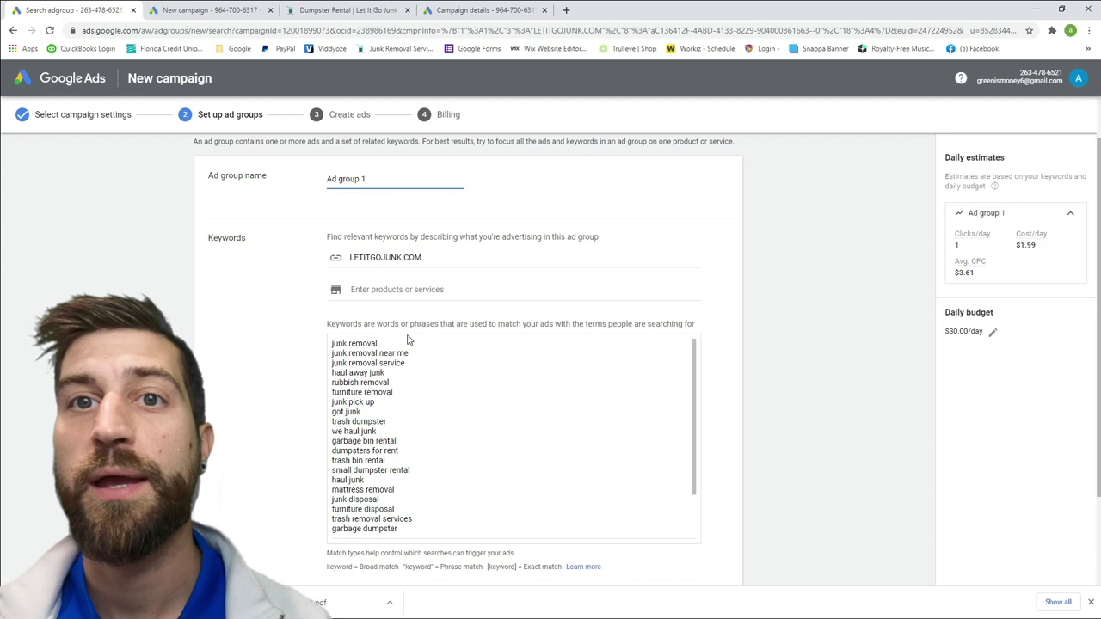
scroll(408, 339, up, 1)
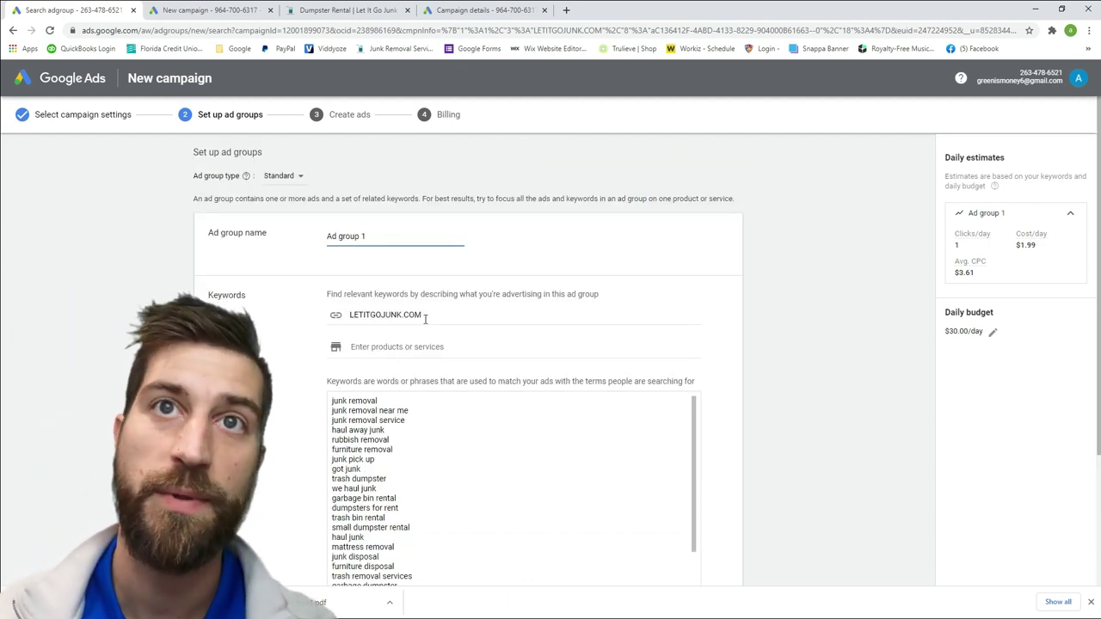
click(325, 401)
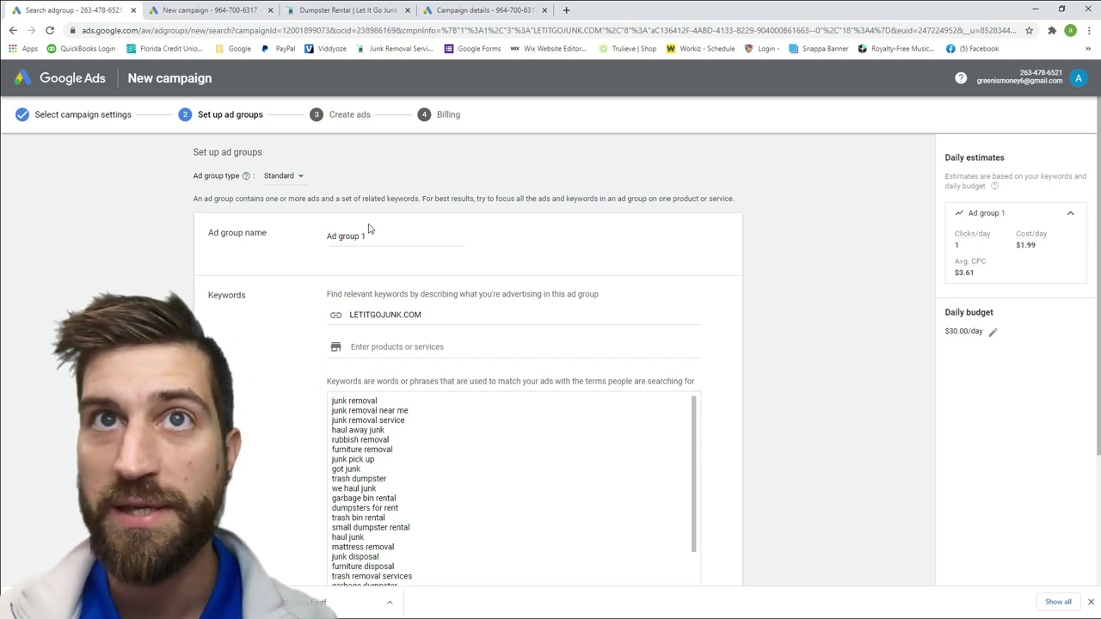
drag(373, 240, 338, 241)
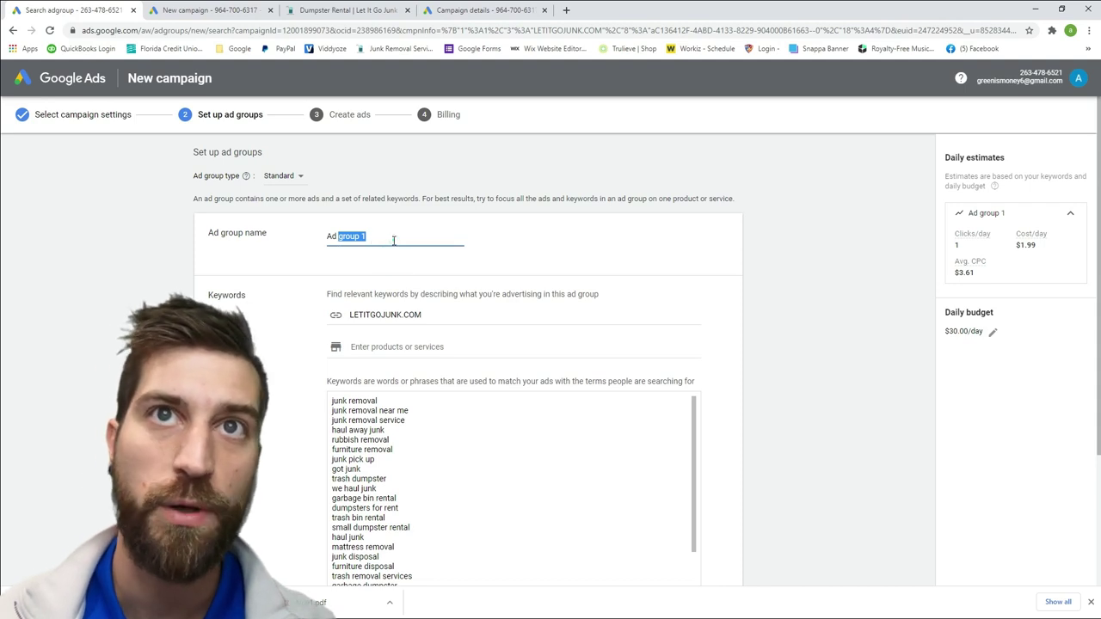
click(430, 347)
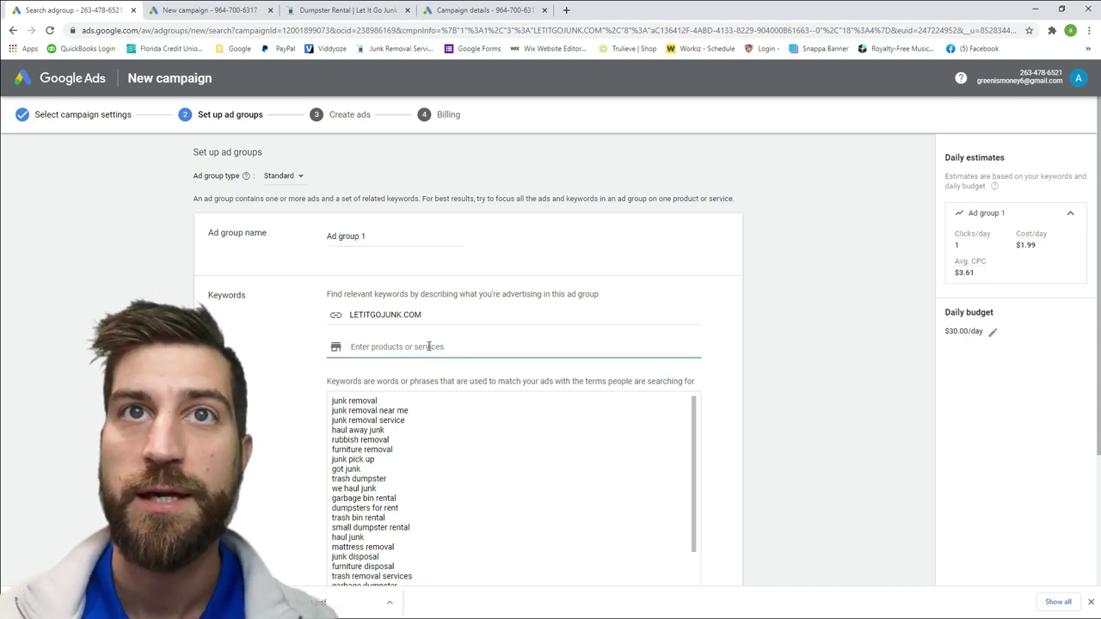
scroll(430, 346, down, 1)
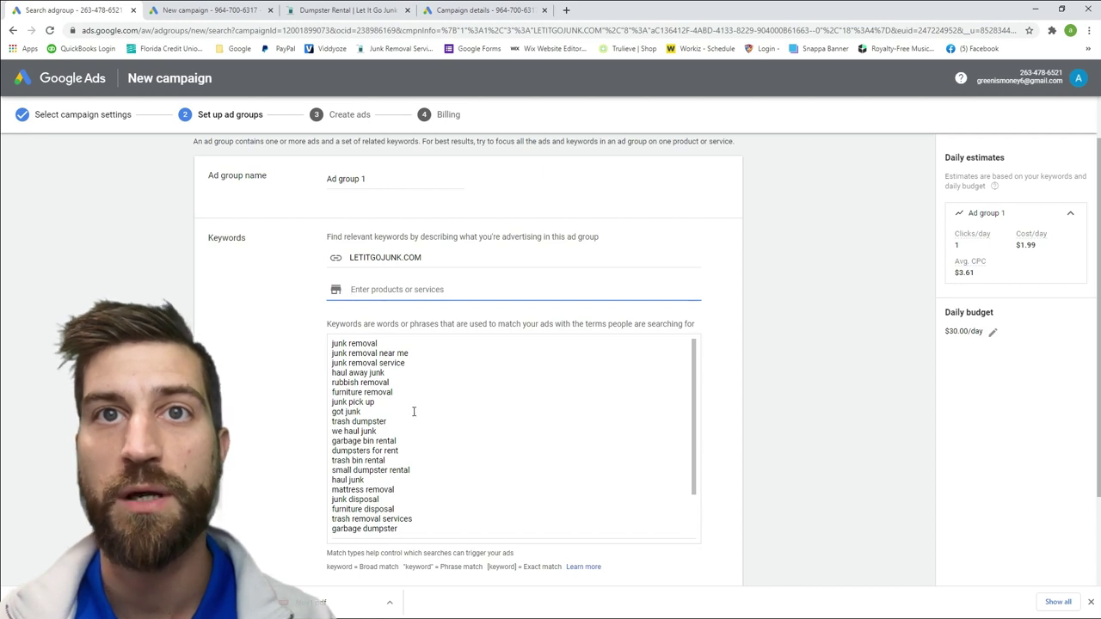
scroll(435, 471, down, 3)
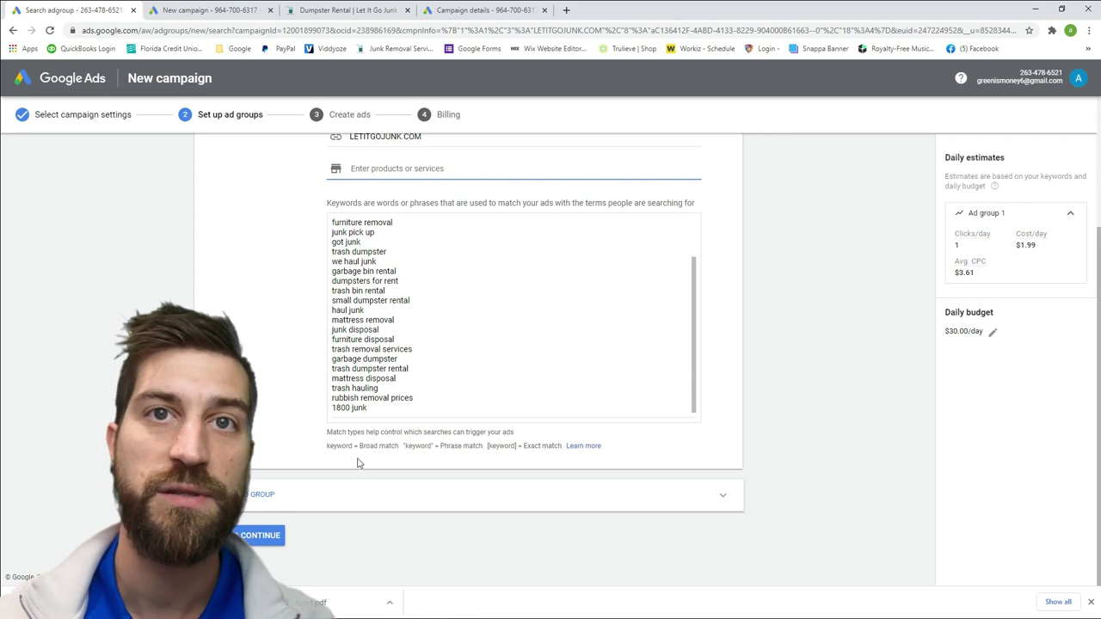
mouse_move(324, 446)
mouse_down()
mouse_move(393, 442)
mouse_move(327, 445)
mouse_up()
click(399, 448)
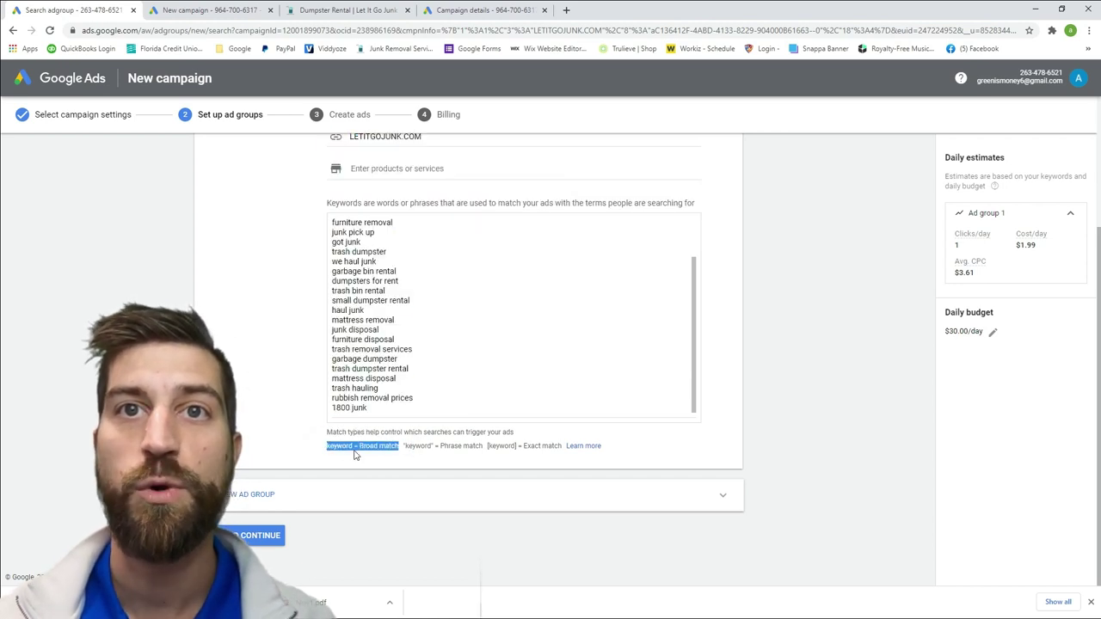
click(351, 446)
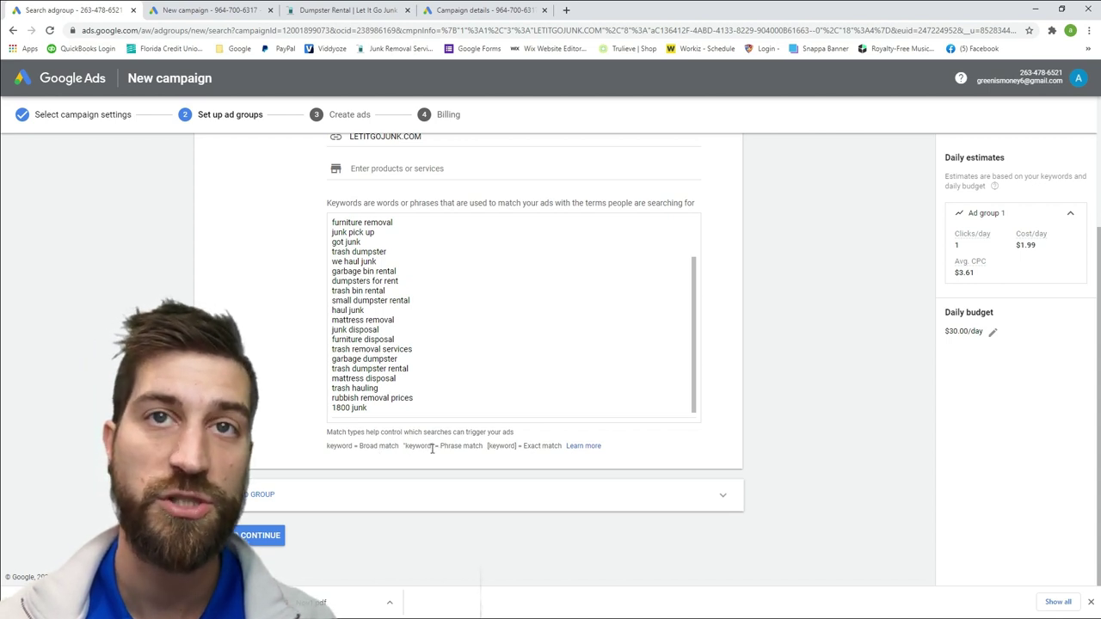
click(334, 261)
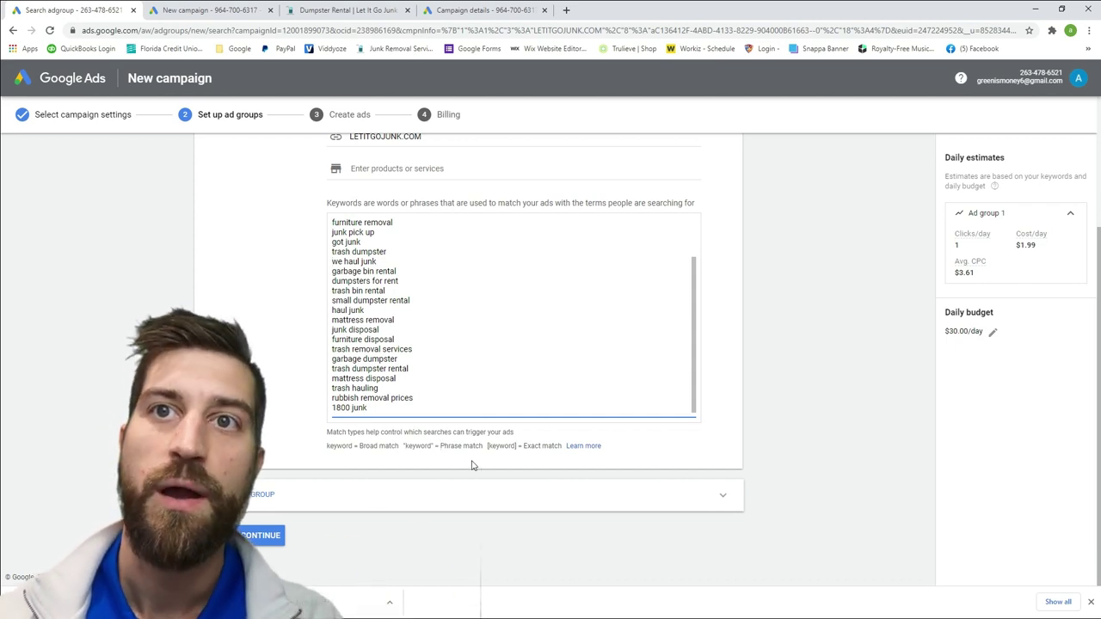
click(516, 447)
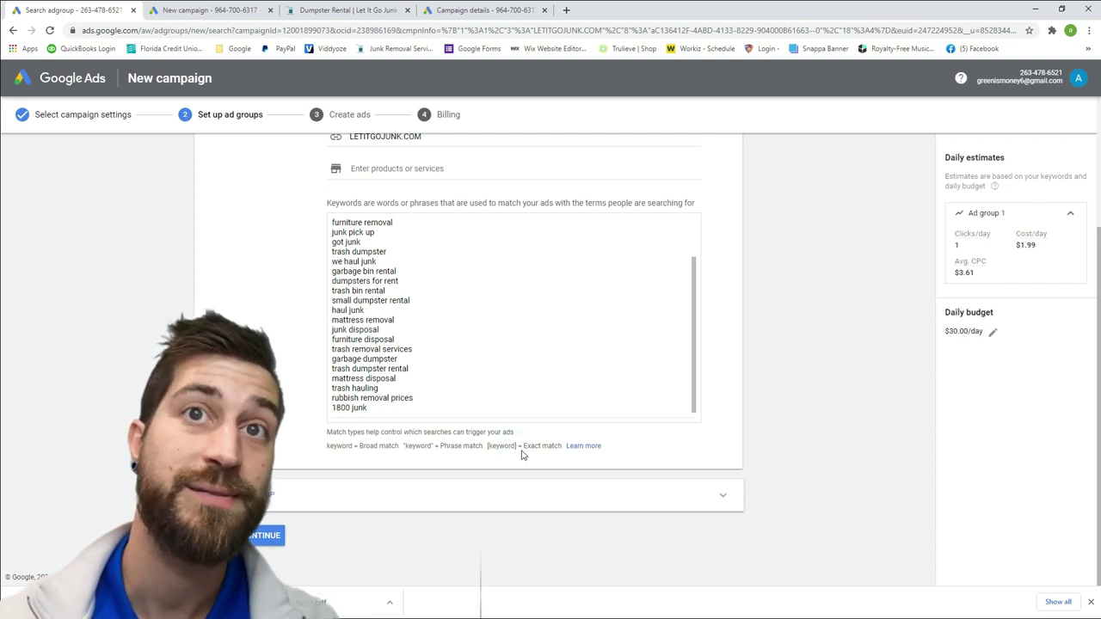
Make the "furniture removal" keyword an exact match by enclosing it in square brackets.
click(332, 222)
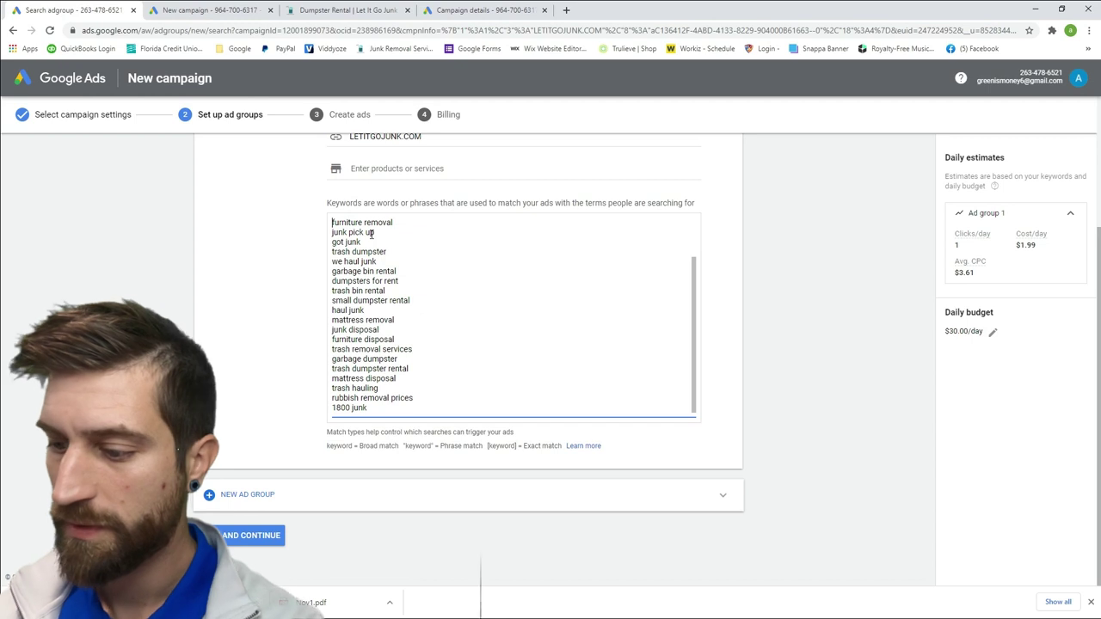
text())
key(BackSpace)
text(()
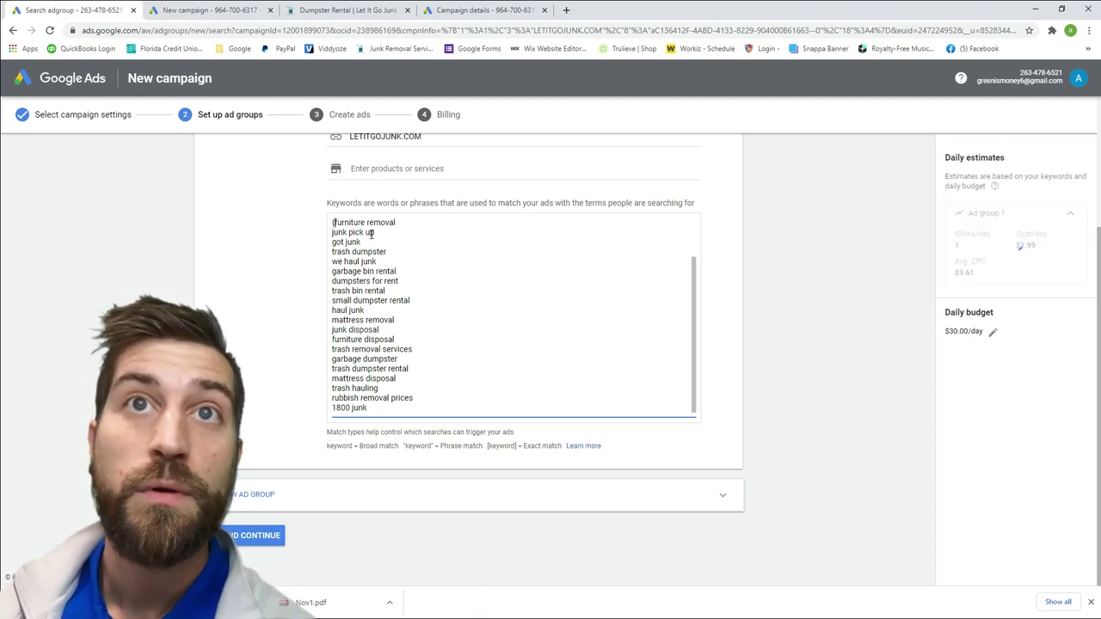
key(BackSpace)
text([)
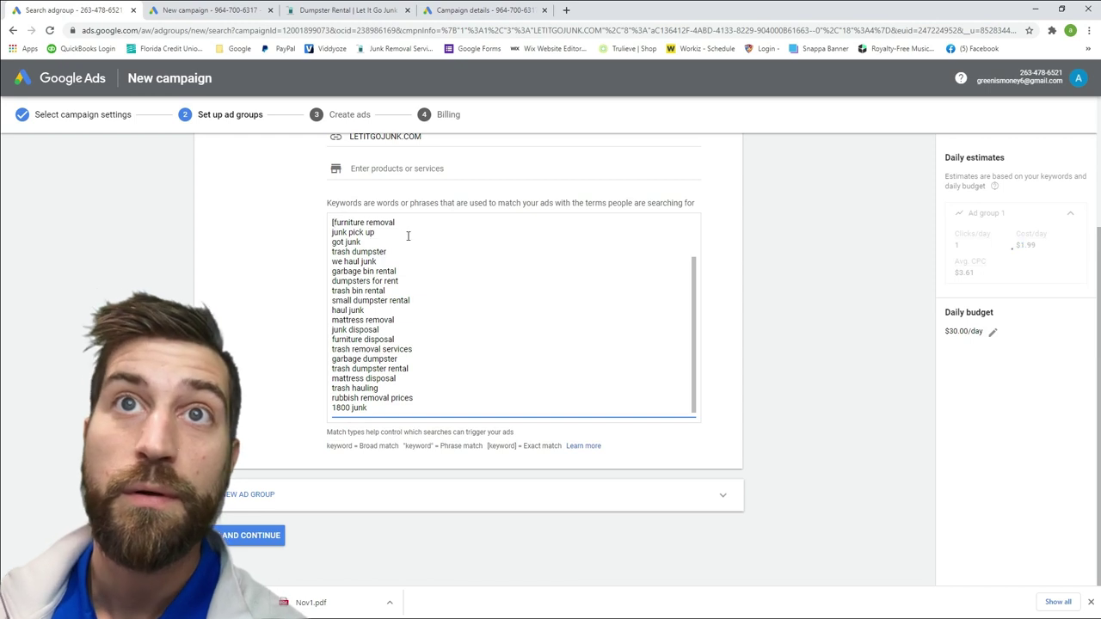
click(388, 222)
text(])
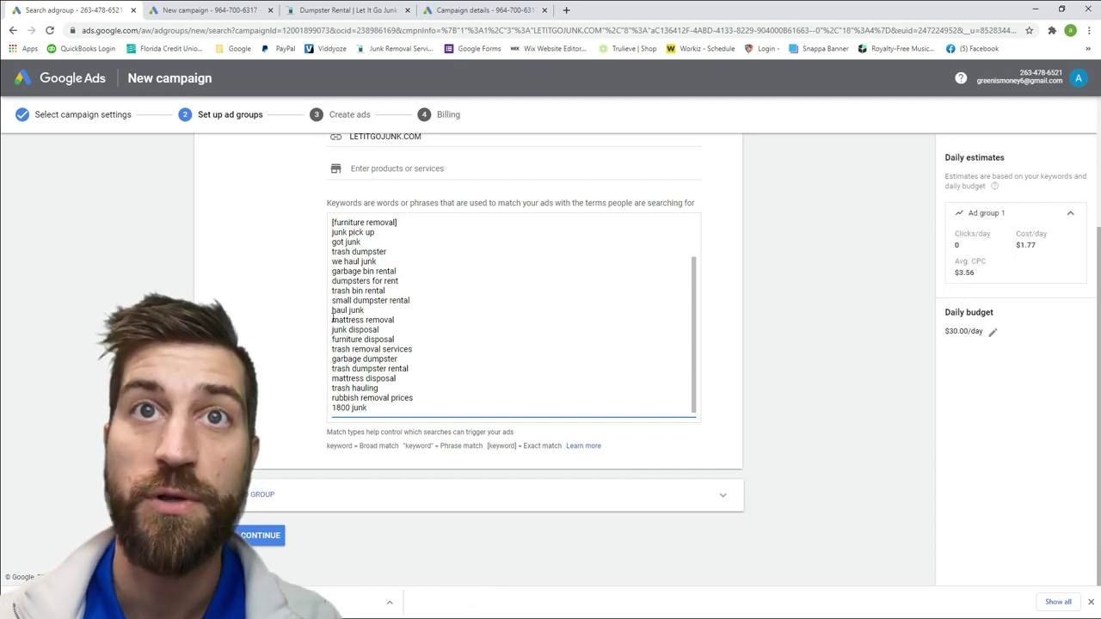
Make the "mattress removal" keyword an exact match by enclosing it in square brackets.
text([)
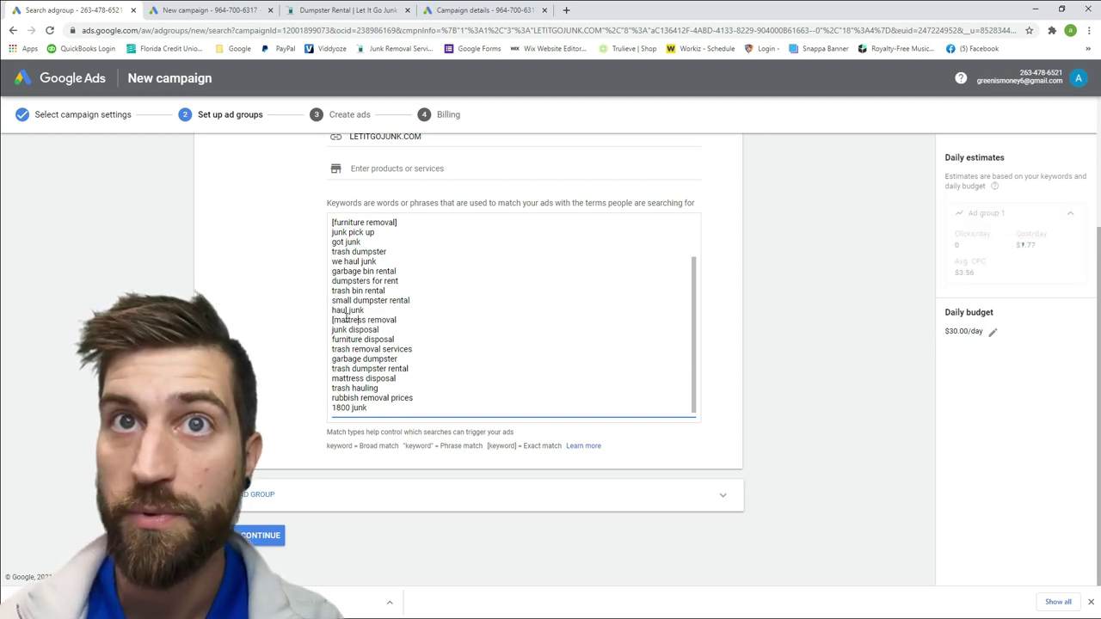
key(Down)
key(Home)
key(Left)
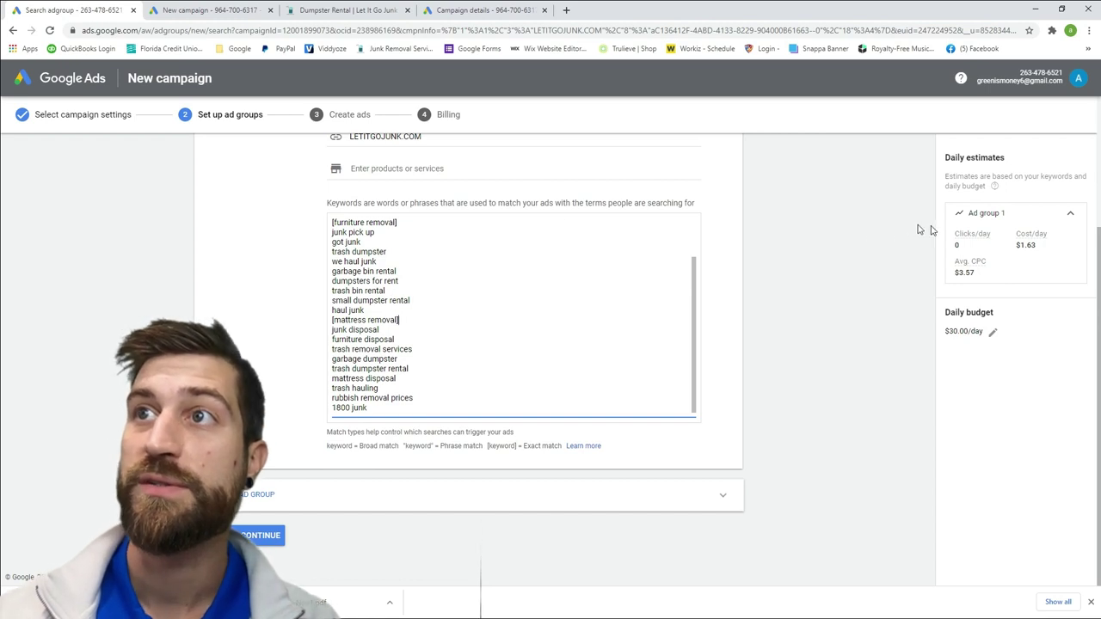
Check the ad group's estimated daily cost and average CPC, and save the ad group to continue to ad creation.
drag(1011, 245, 1040, 247)
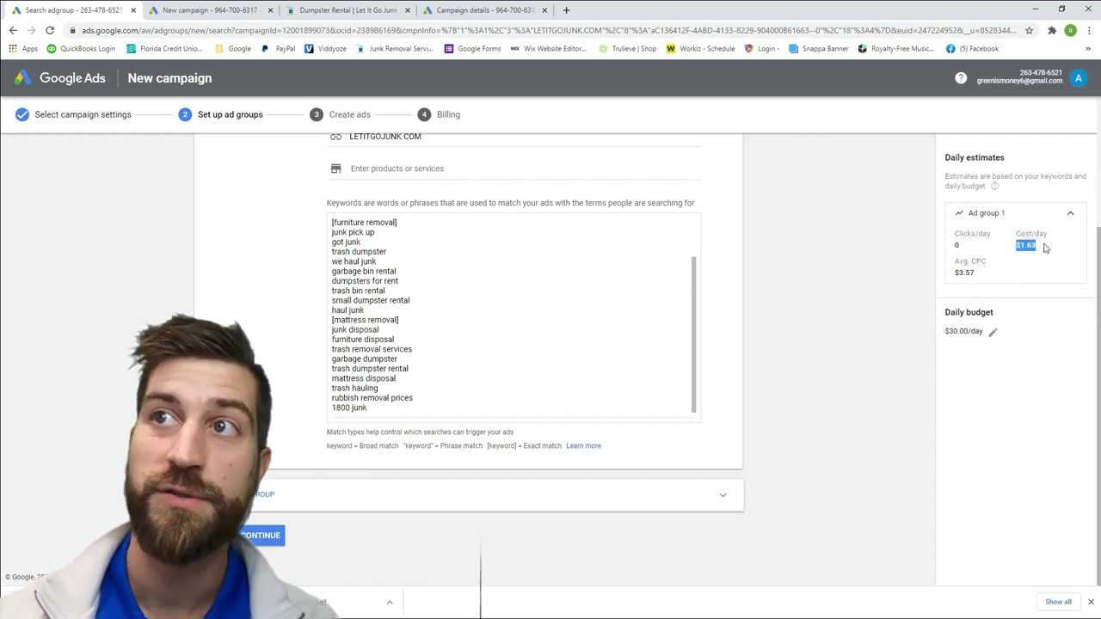
drag(978, 273, 951, 271)
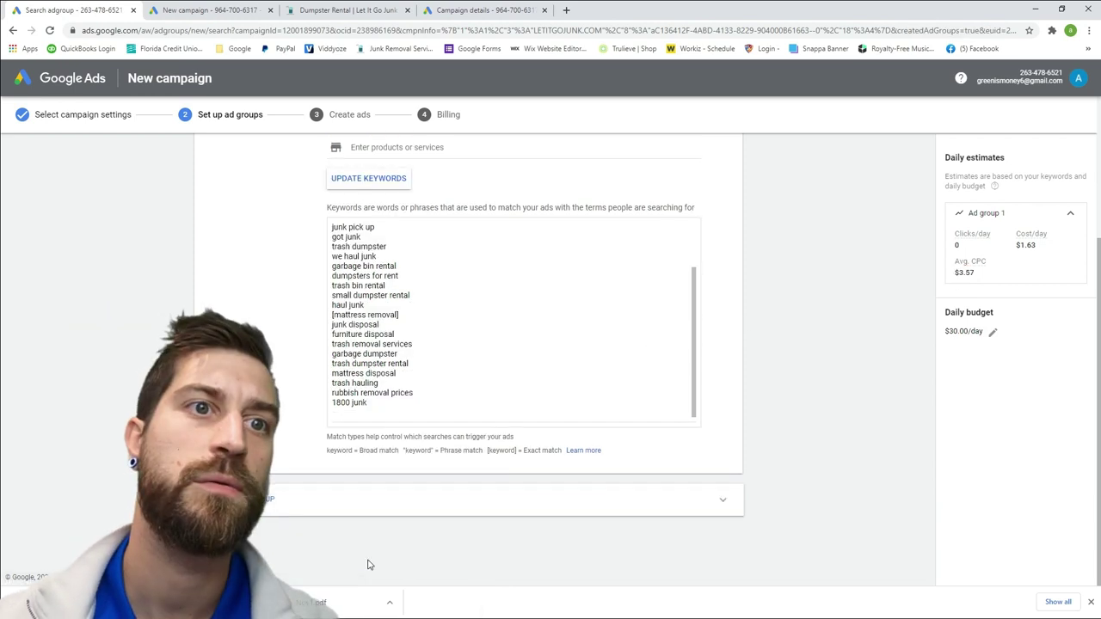
click(370, 559)
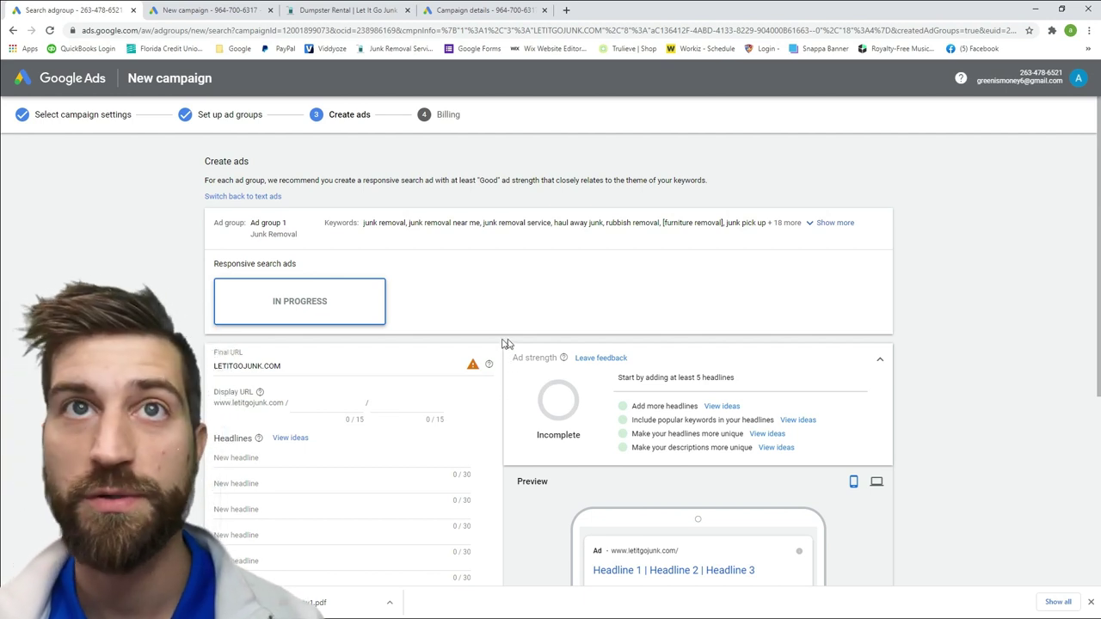
Set the responsive search ad's first headline to the suggested "Let It Go Junk Removal".
click(364, 362)
scroll(310, 308, down, 1)
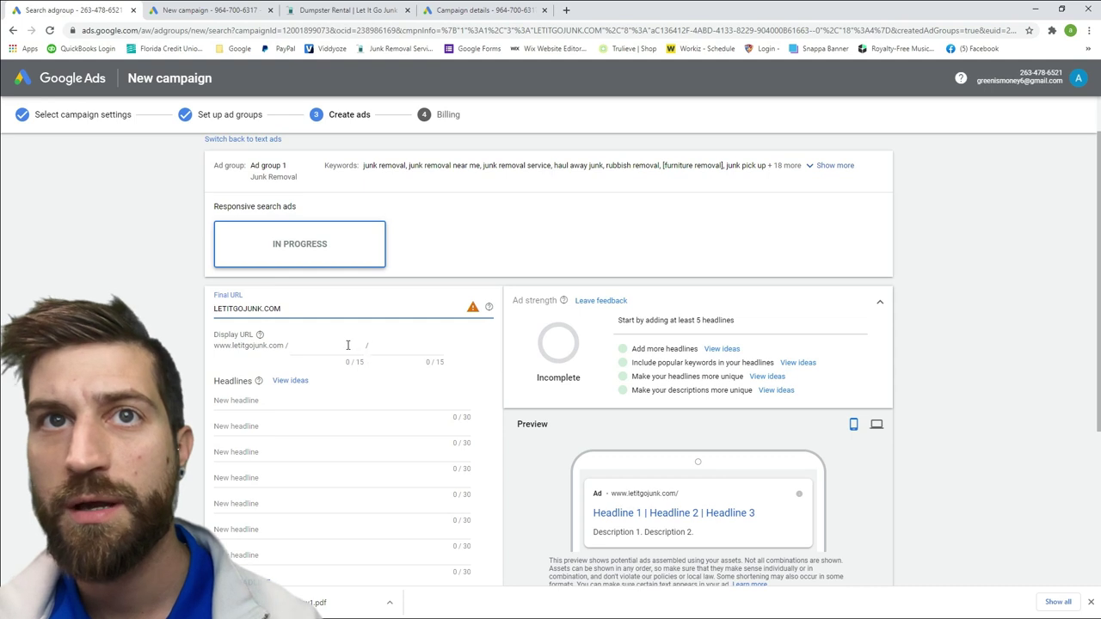
scroll(348, 334, down, 1)
scroll(327, 297, down, 1)
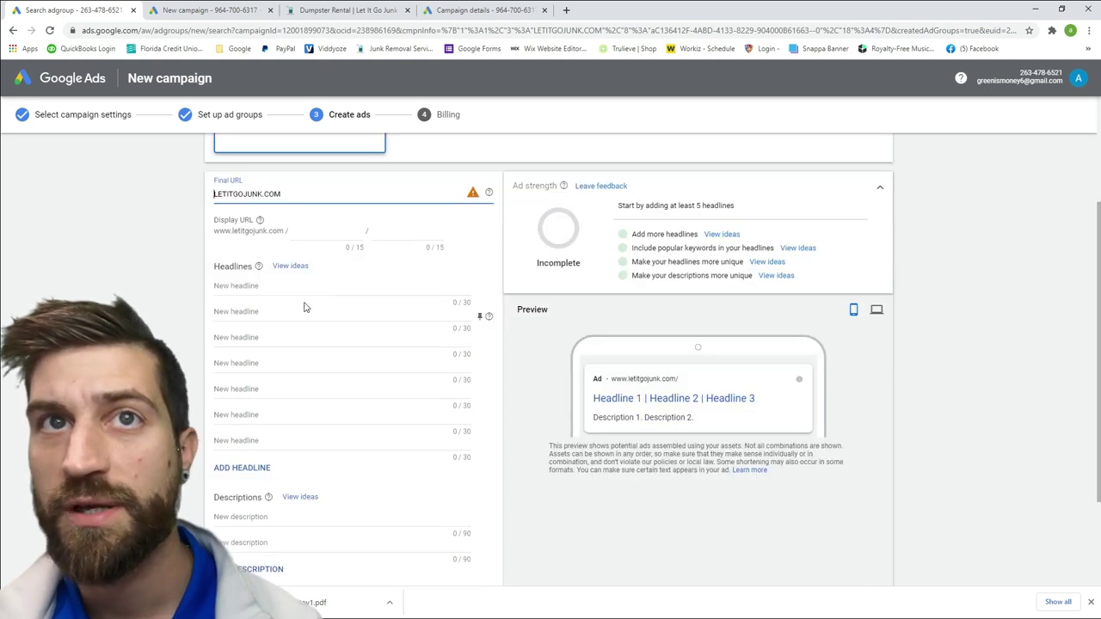
click(271, 285)
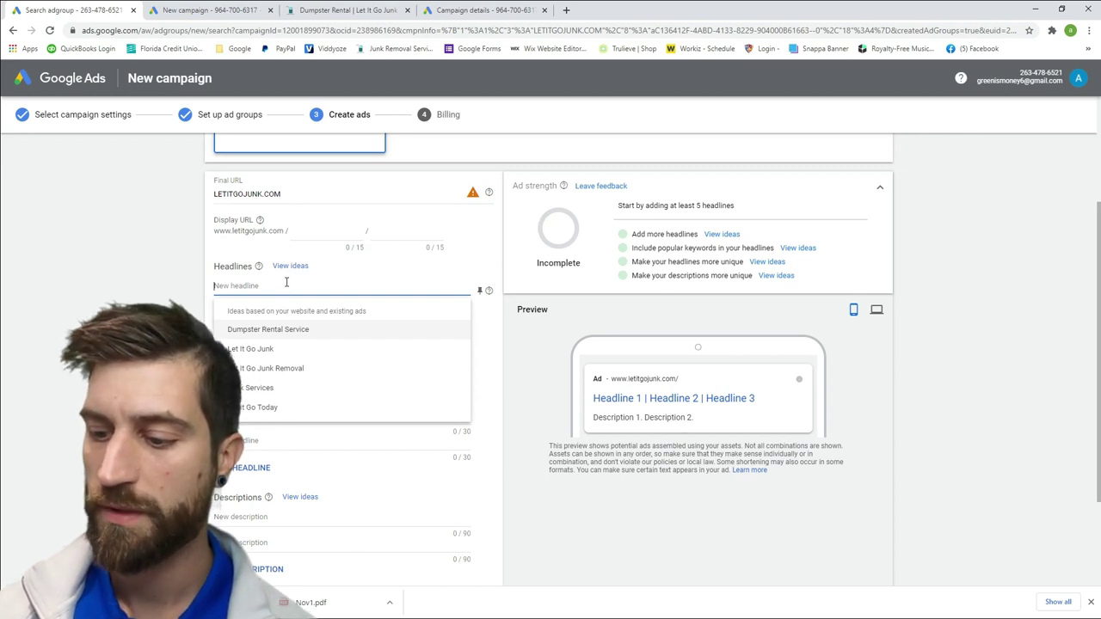
text(Let)
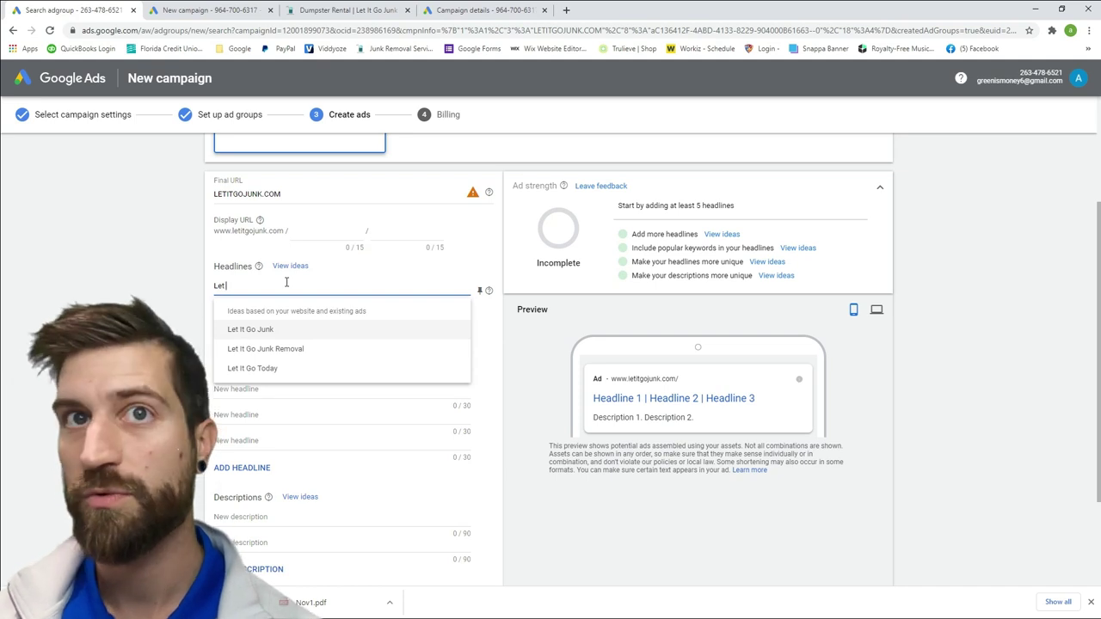
click(292, 348)
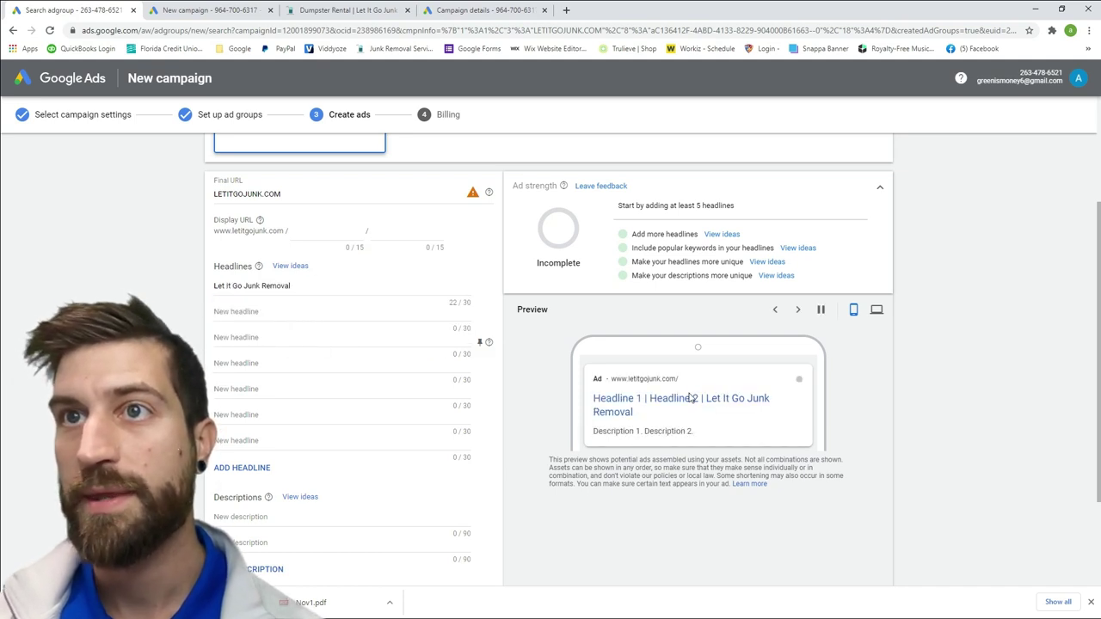
Set the second headline to the suggested "Dumpster Rental Service".
click(325, 317)
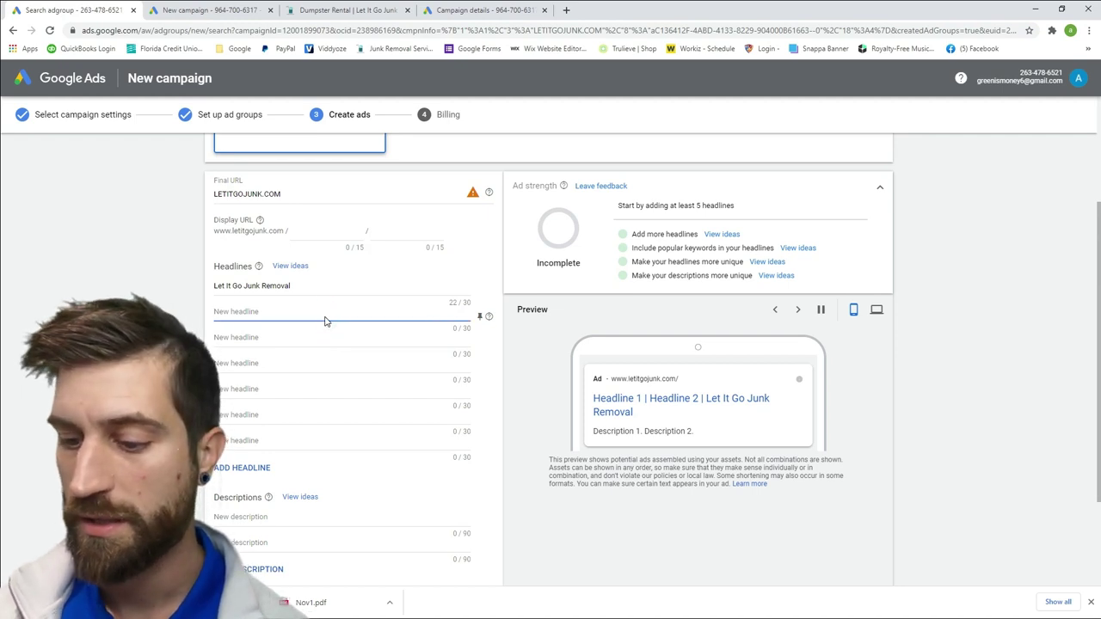
text(Dumpster)
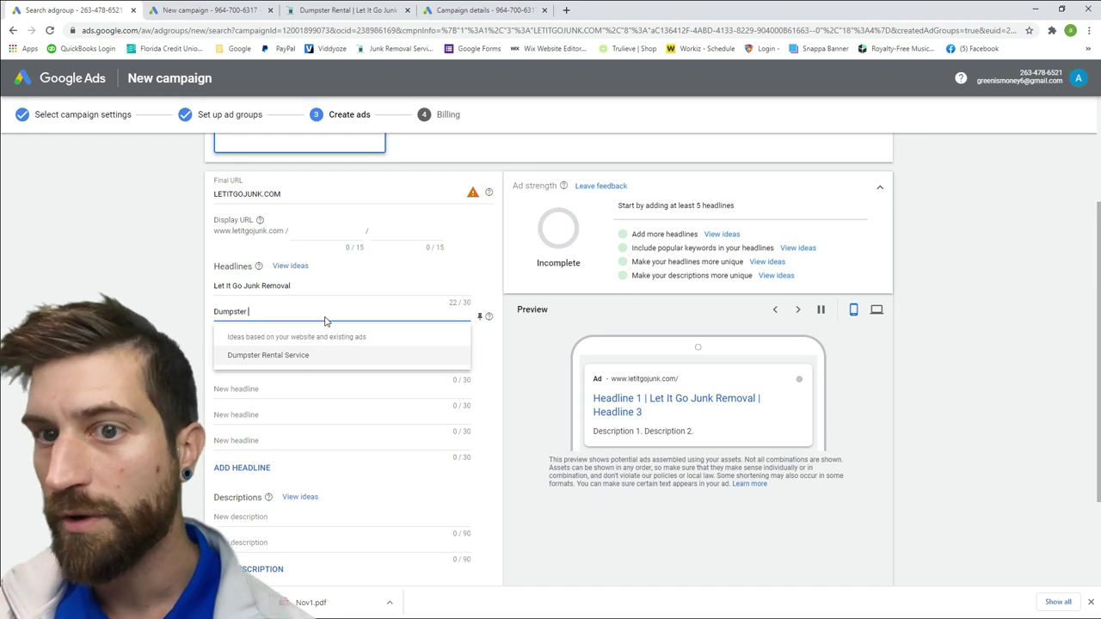
text( Rental)
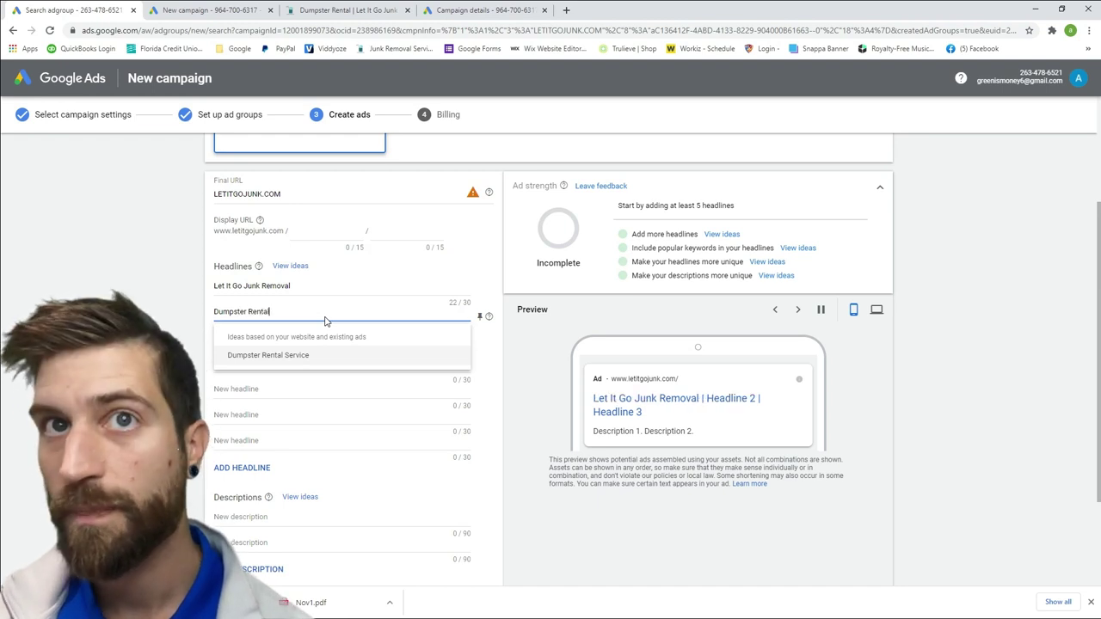
click(340, 360)
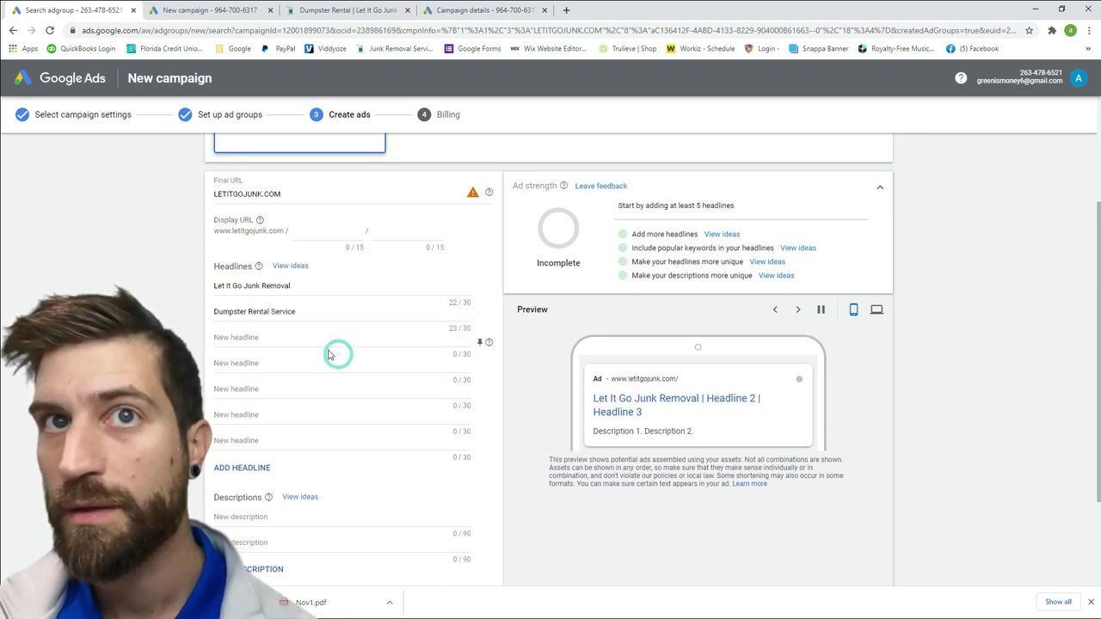
Enter "Free Estimate" as the ad's third headline.
click(306, 339)
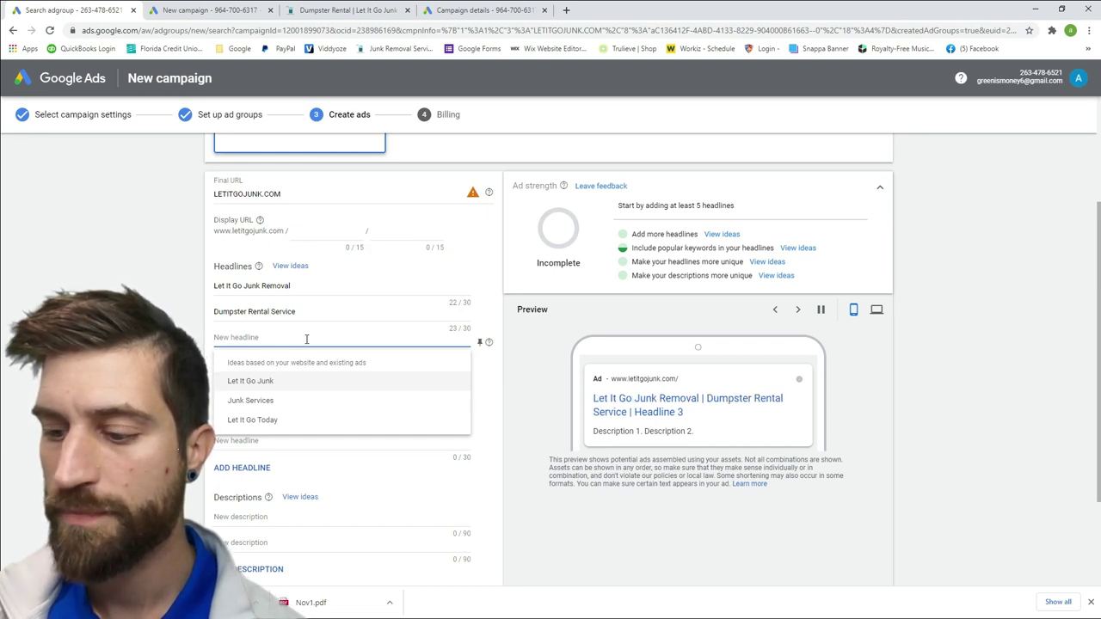
text(F)
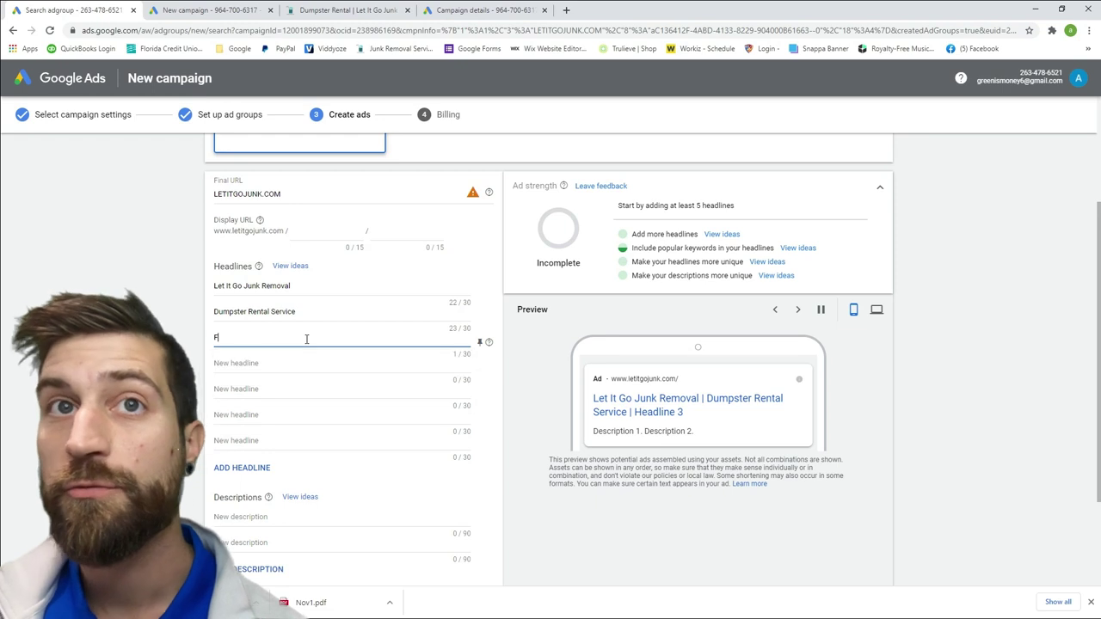
text(ree E)
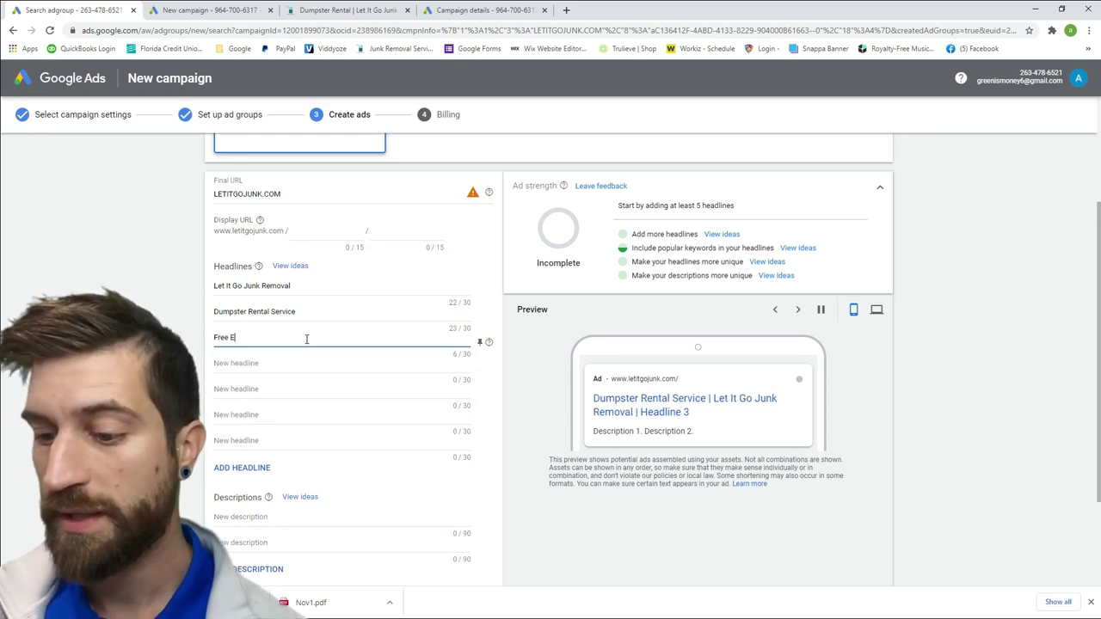
text(stimate)
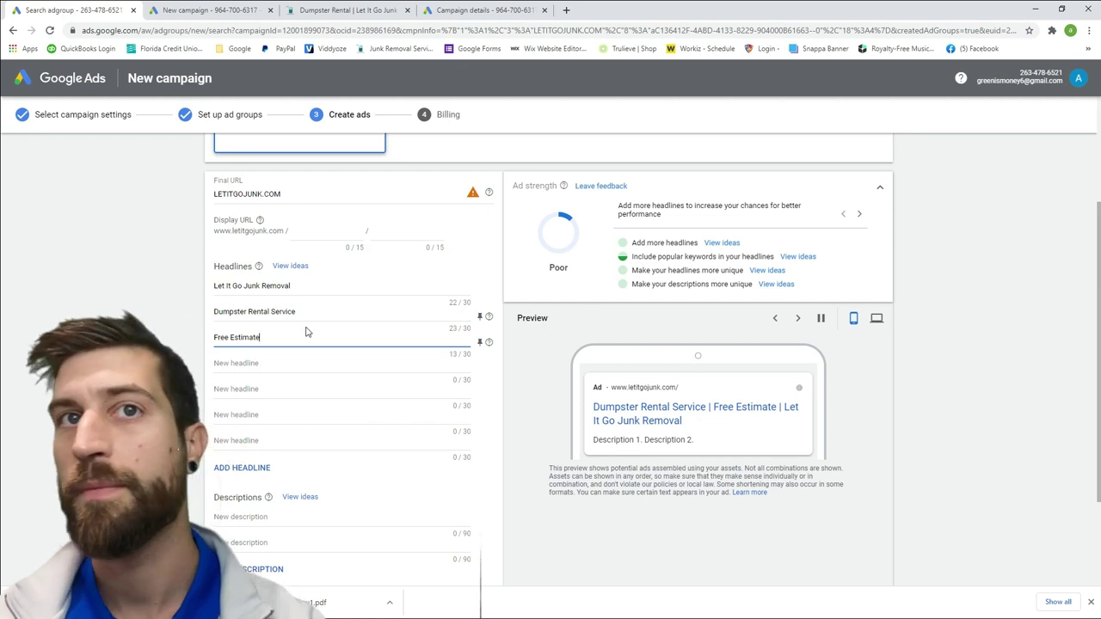
Enter "Call Today for a Free no obligation estimate on ALL your junk removal needs" as the ad's first description.
scroll(312, 372, down, 1)
scroll(312, 372, down, 2)
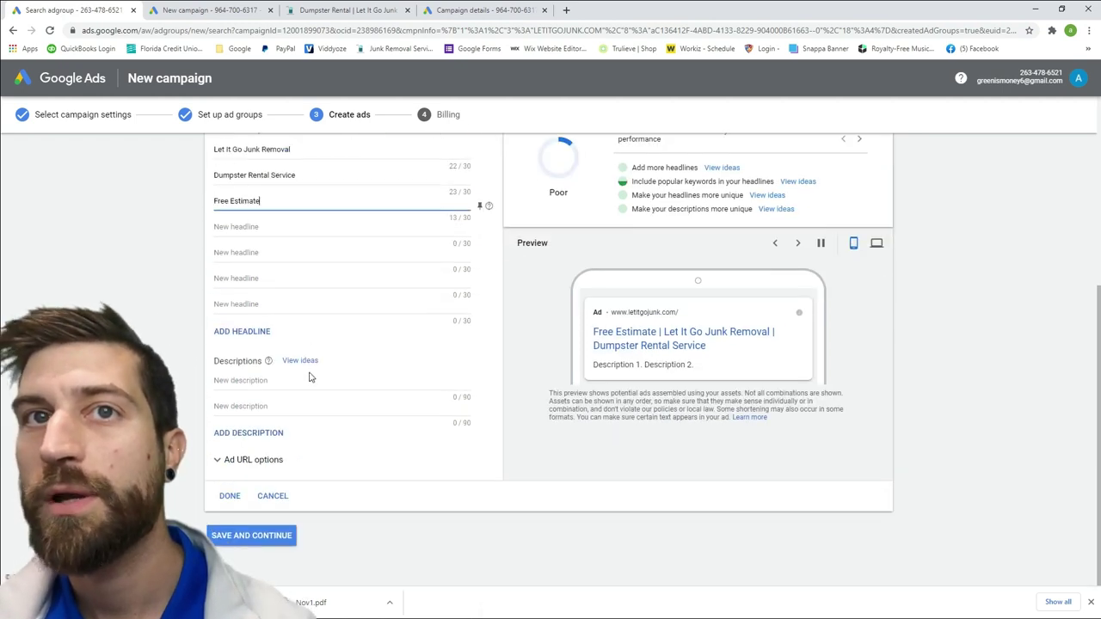
click(306, 378)
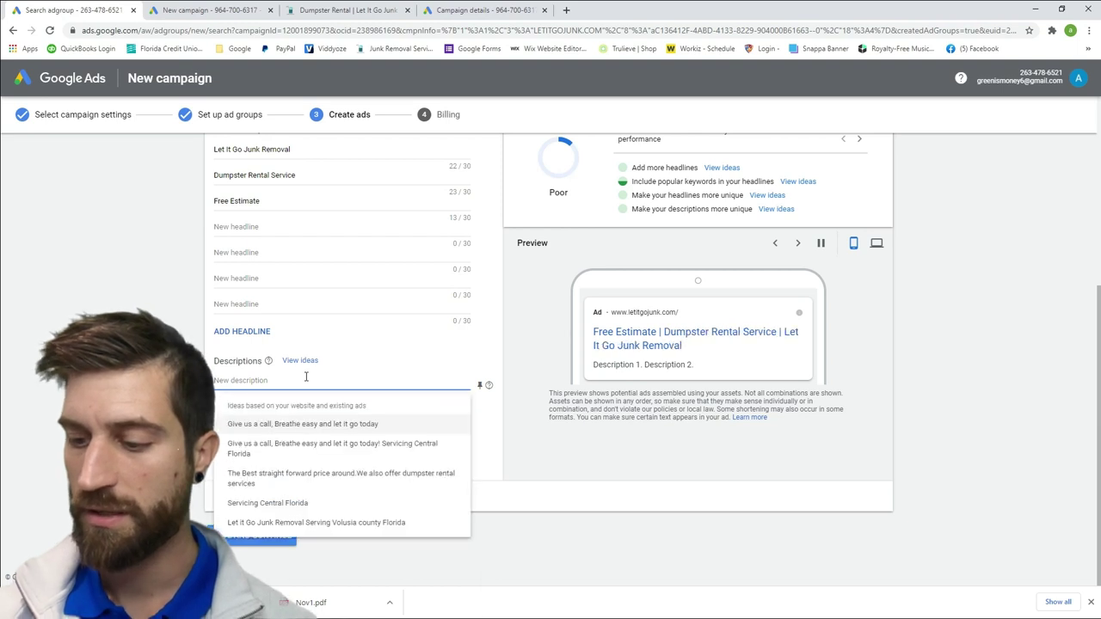
text(Call)
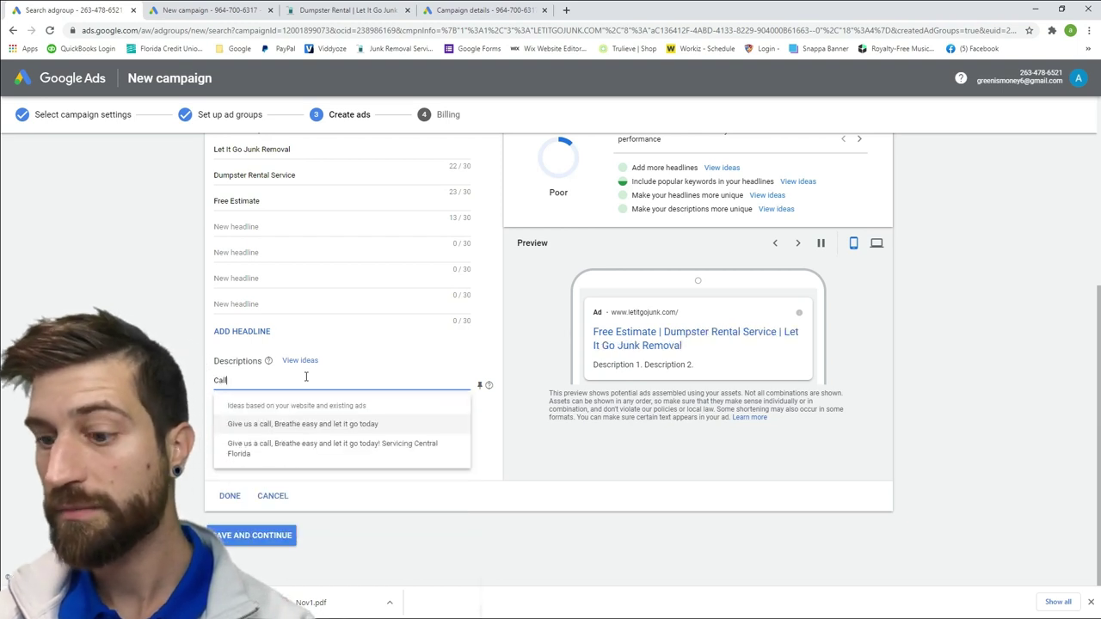
text( Tody)
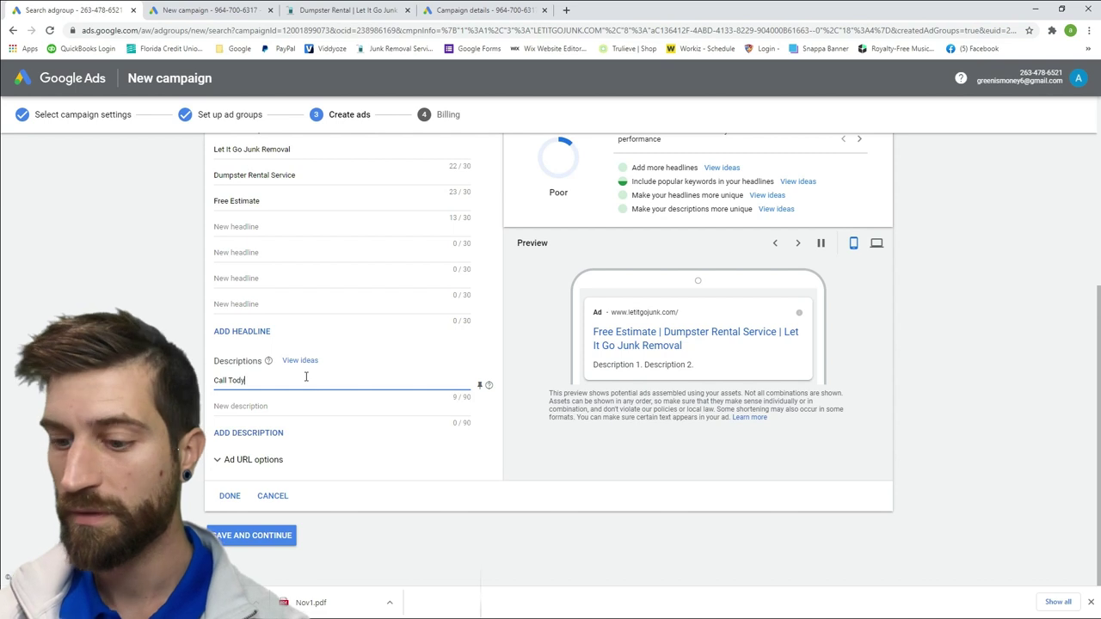
key(BackSpace)
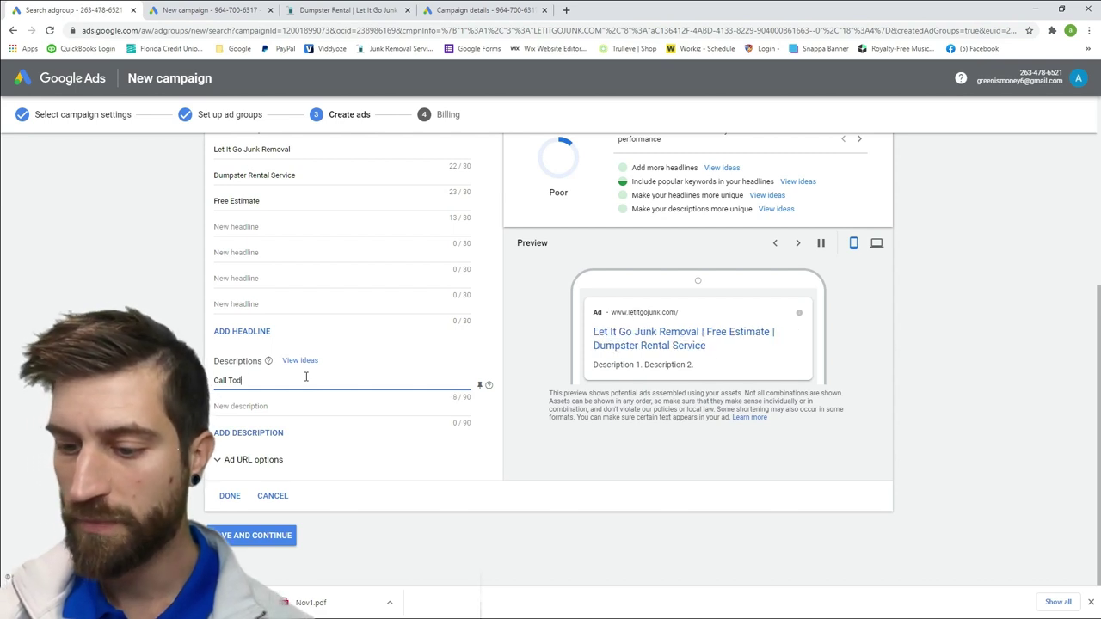
text(y)
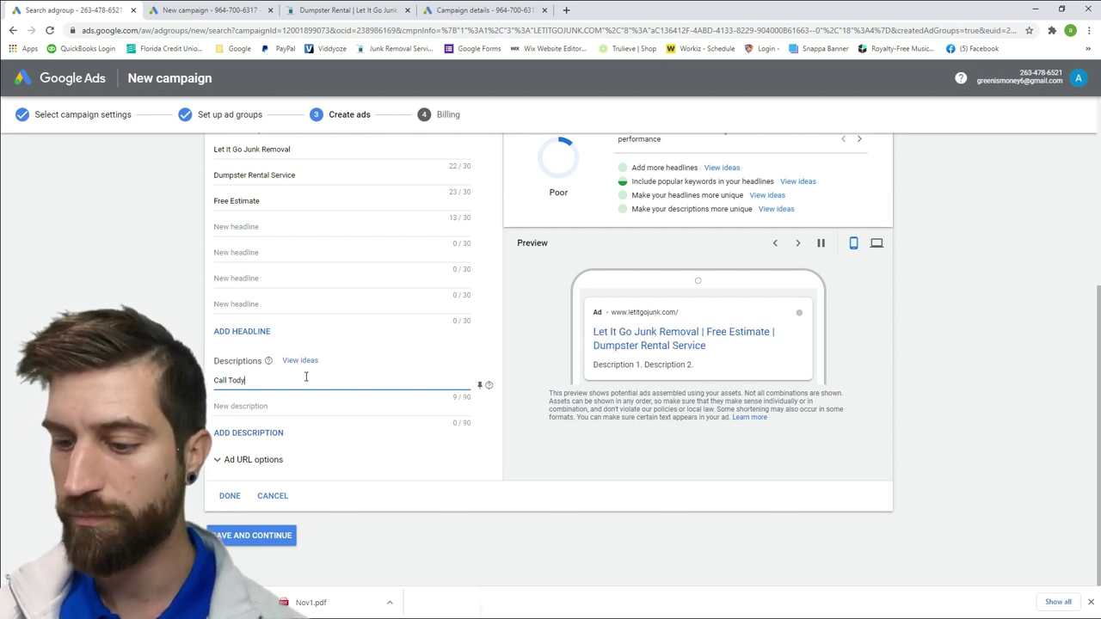
key(BackSpace)
text(ay)
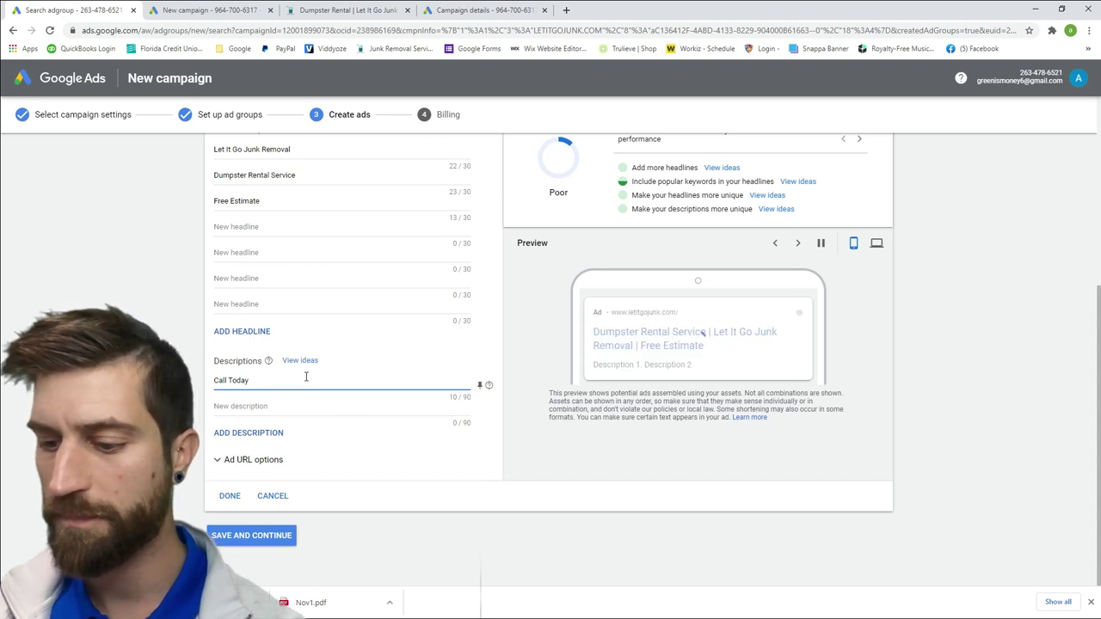
text( for a Fre)
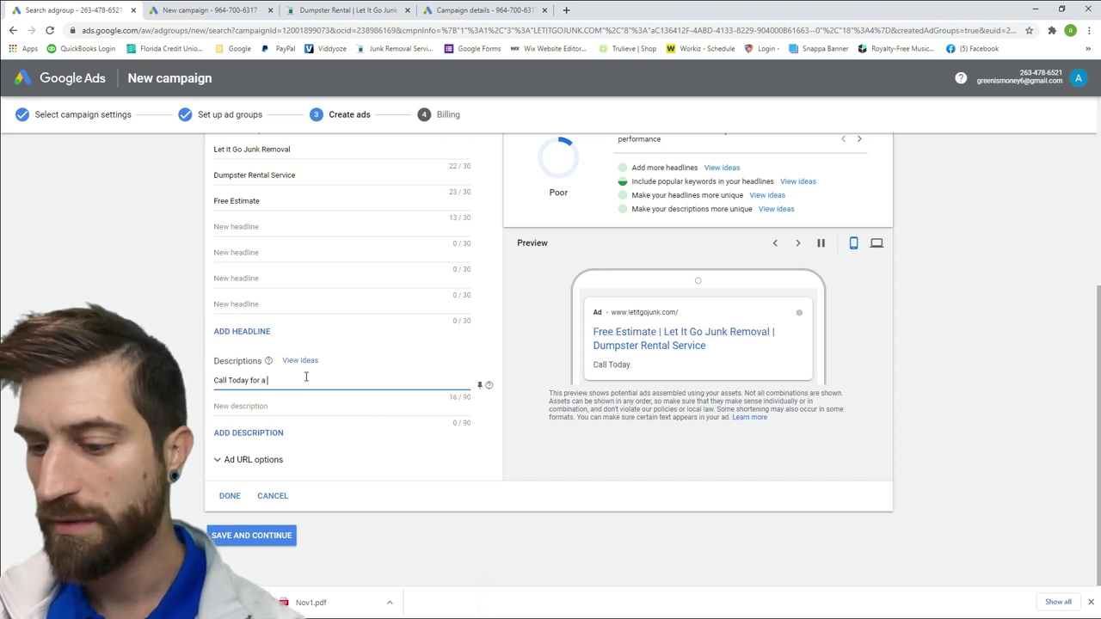
text(e)
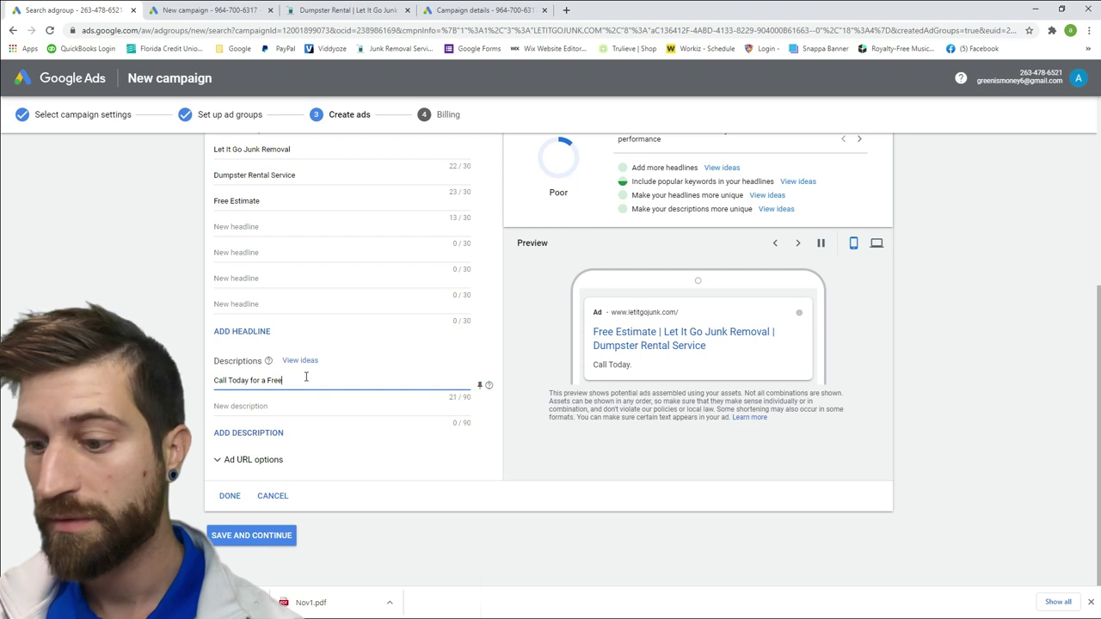
text( no oblig)
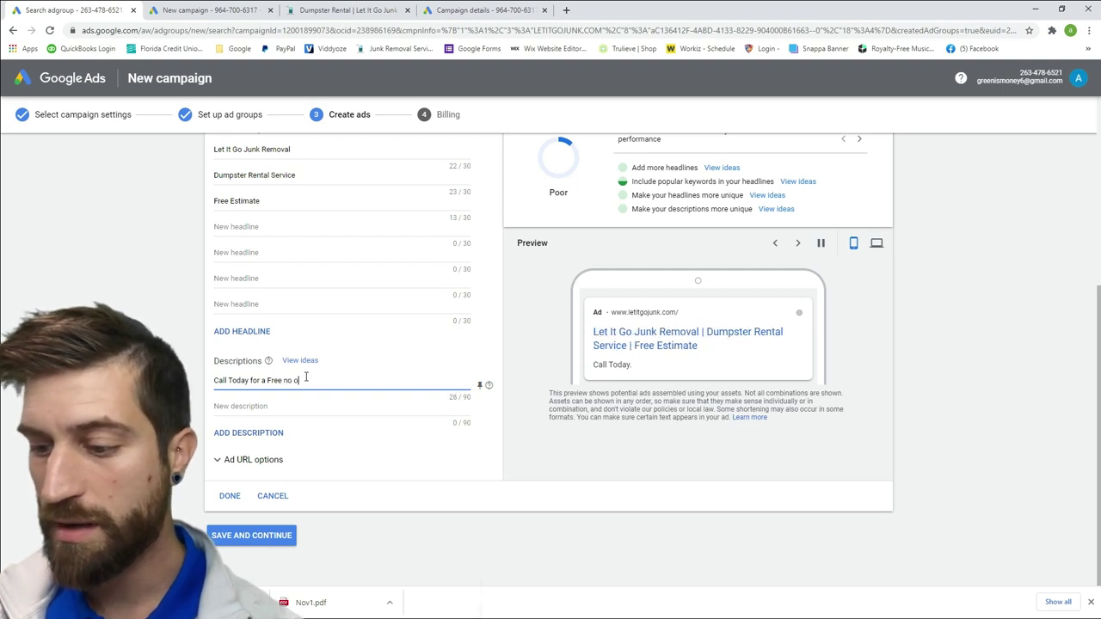
text(ation)
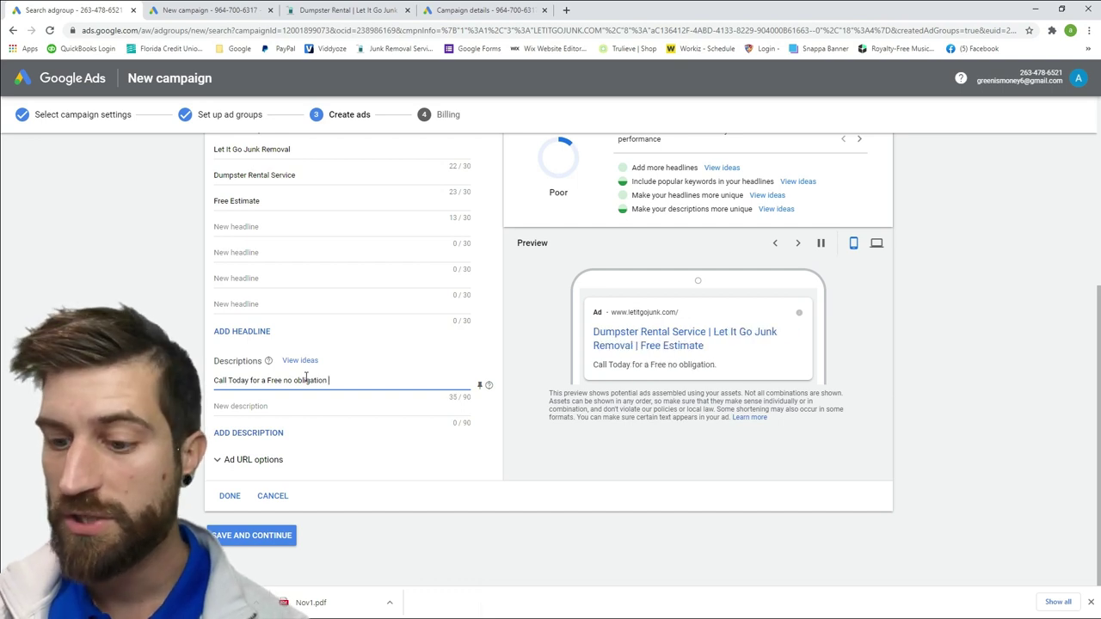
text( est)
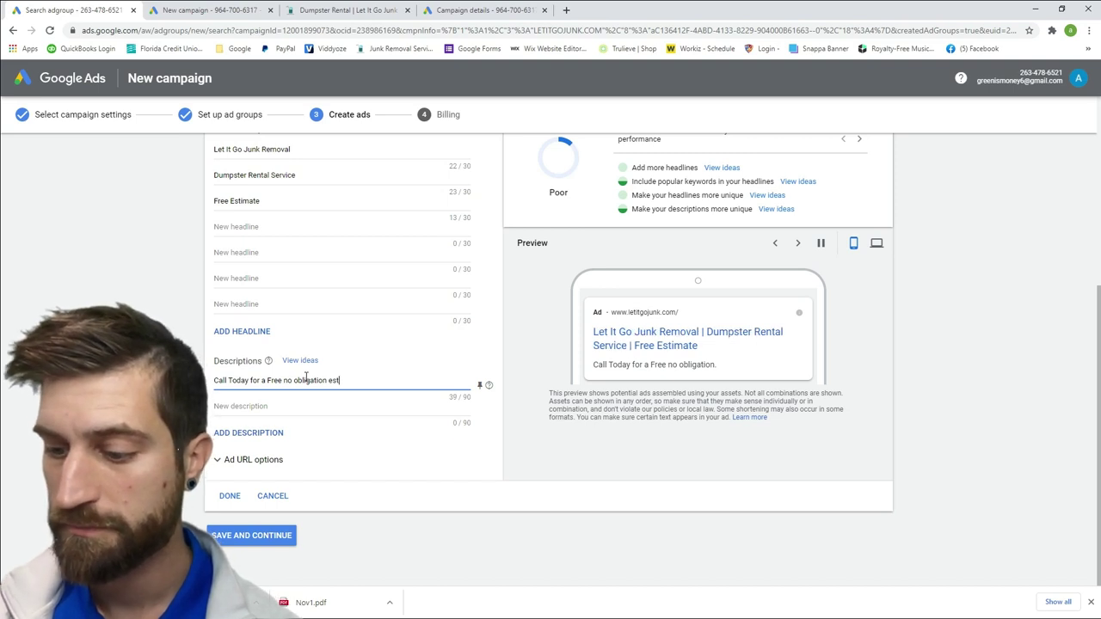
text(imate)
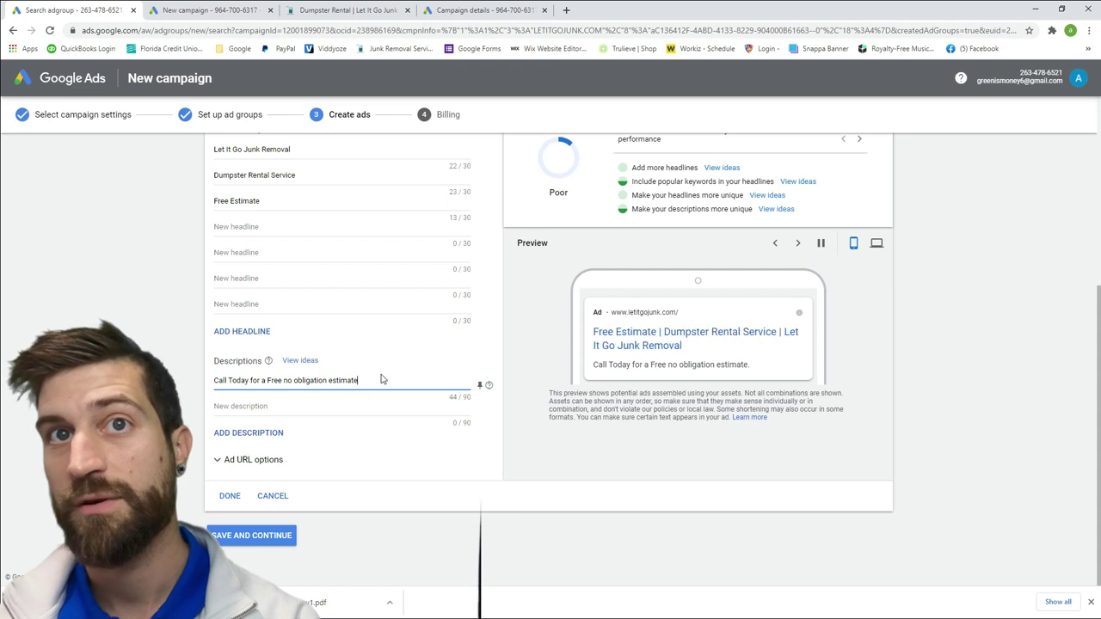
text(on A)
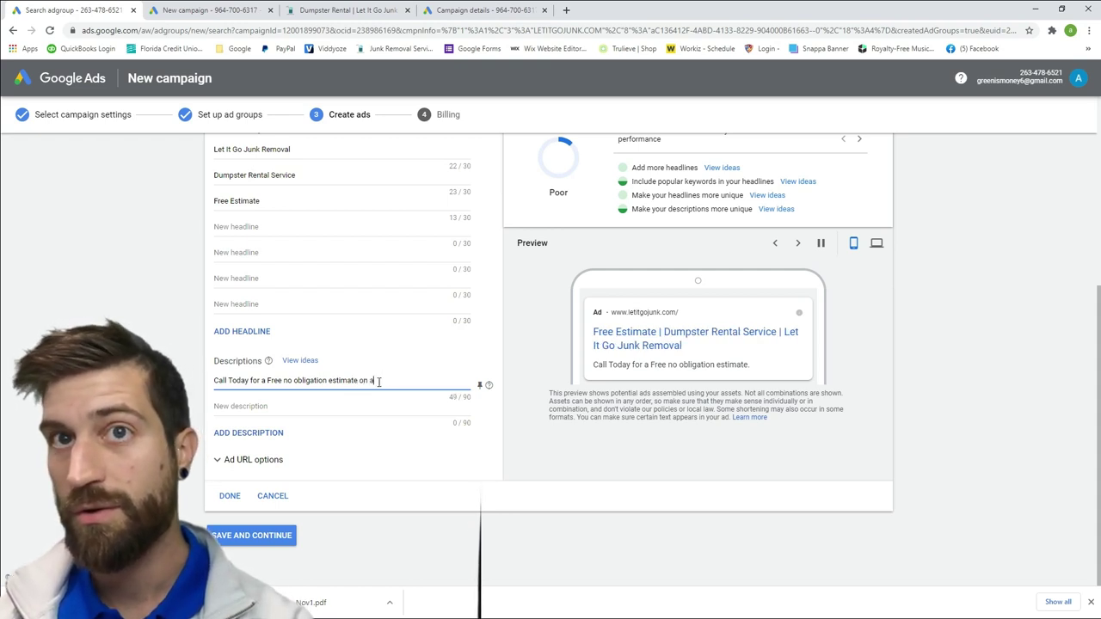
text(LL)
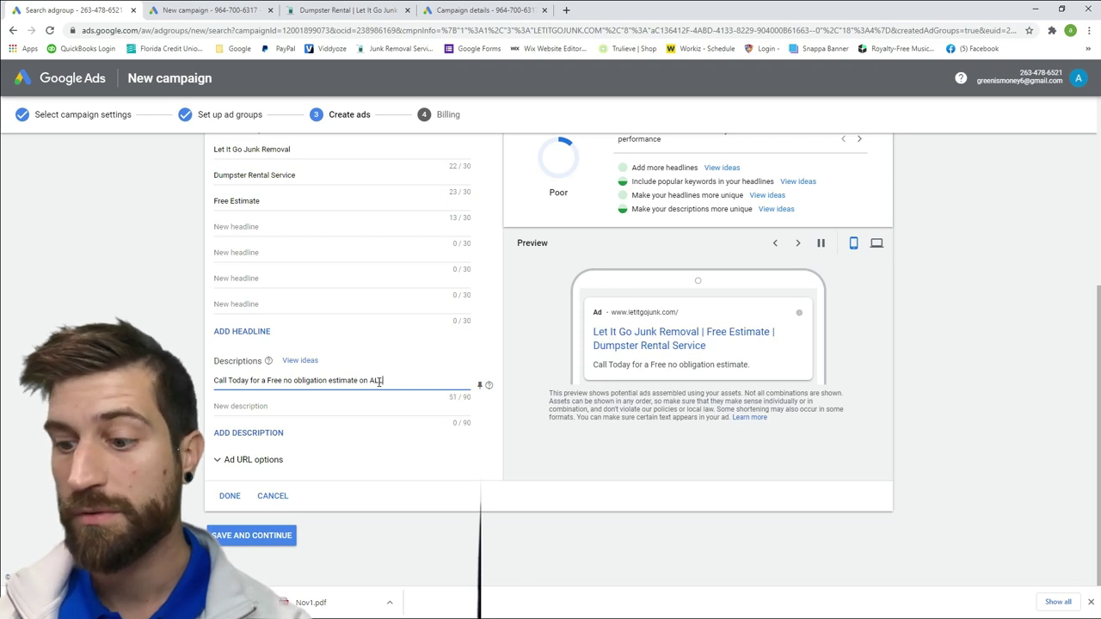
text( your)
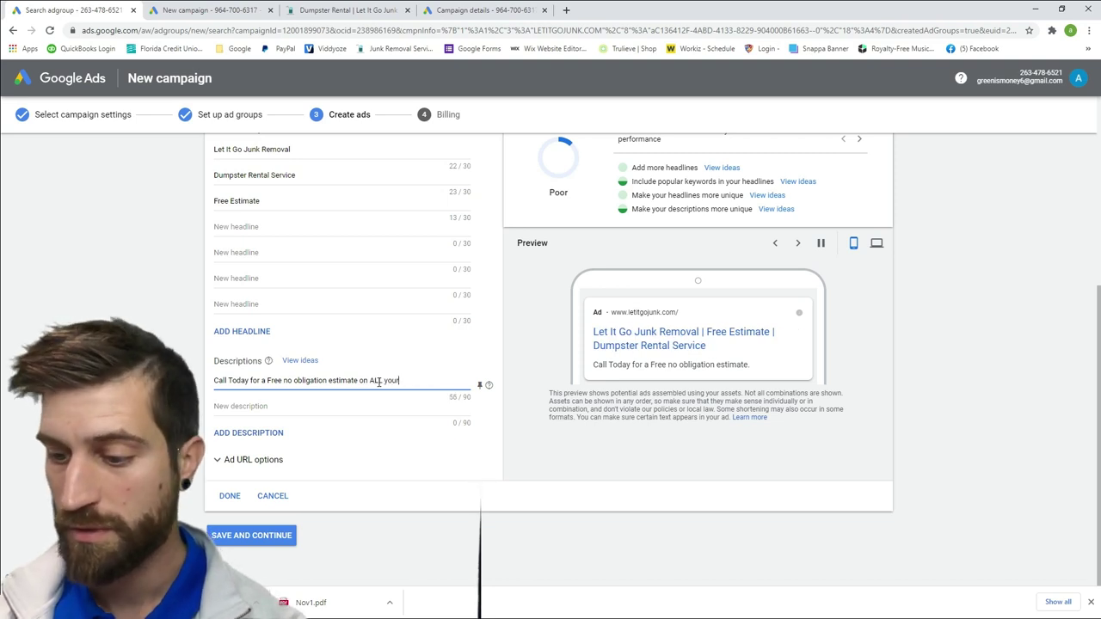
text( junk remoca)
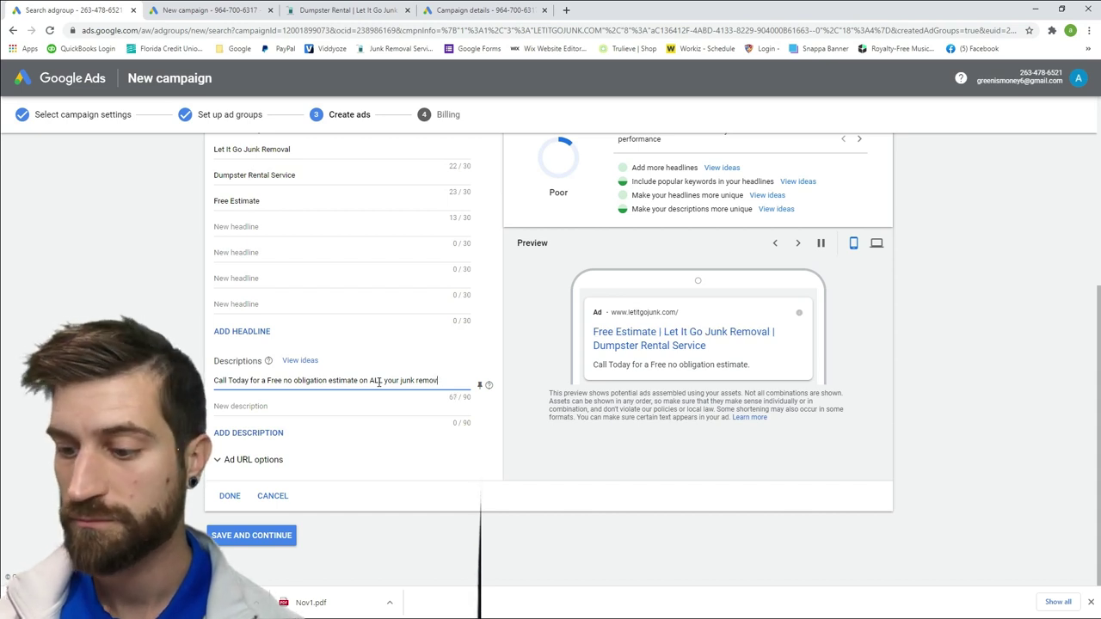
text(al needs)
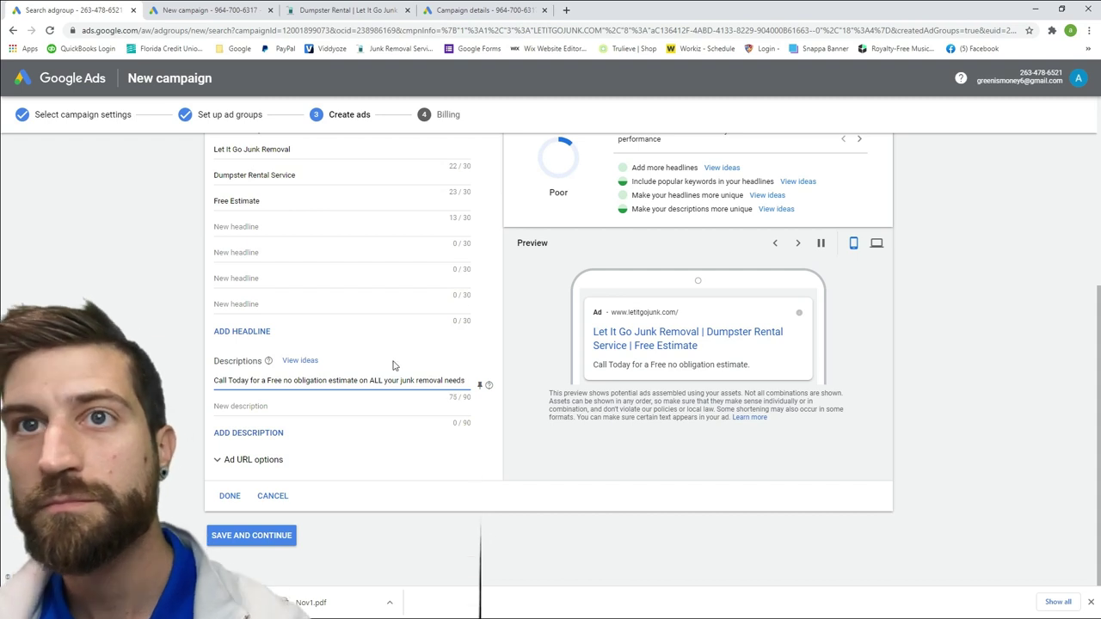
click(373, 409)
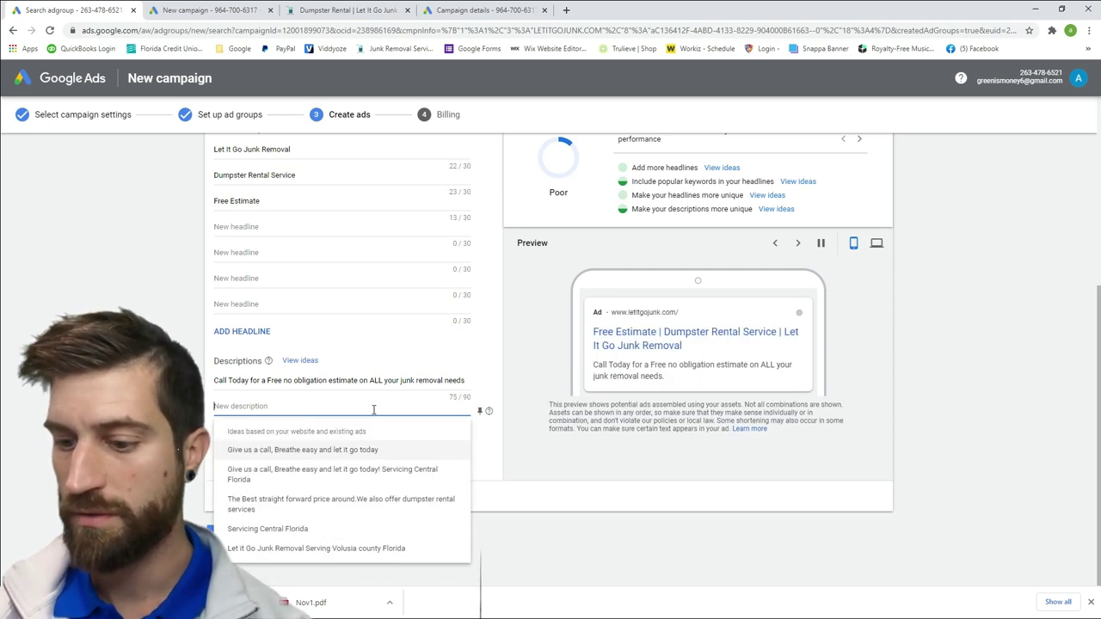
text(Dont Cluuter)
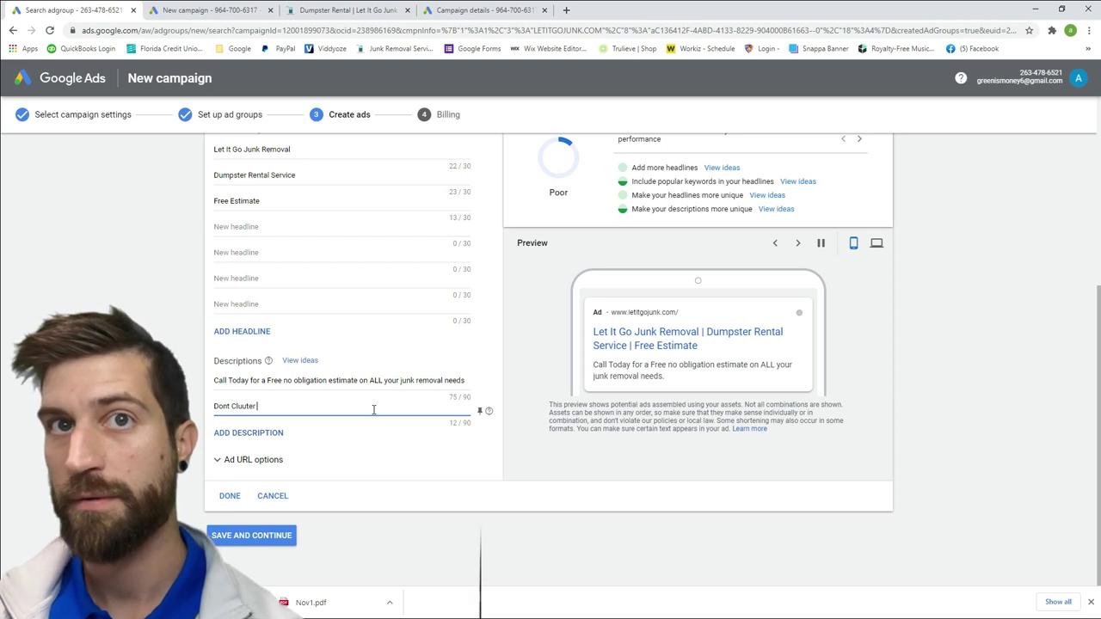
key(BackSpace)
key(BackSpace)
key(BackSpace)
key(BackSpace)
key(BackSpace)
key(BackSpace)
key(BackSpace)
key(BackSpace)
key(BackSpace)
key(BackSpace)
key(BackSpace)
key(BackSpace)
Enter "Declutter you home today, We are here to help." as the ad's second description and finish editing the ad.
text(Dec)
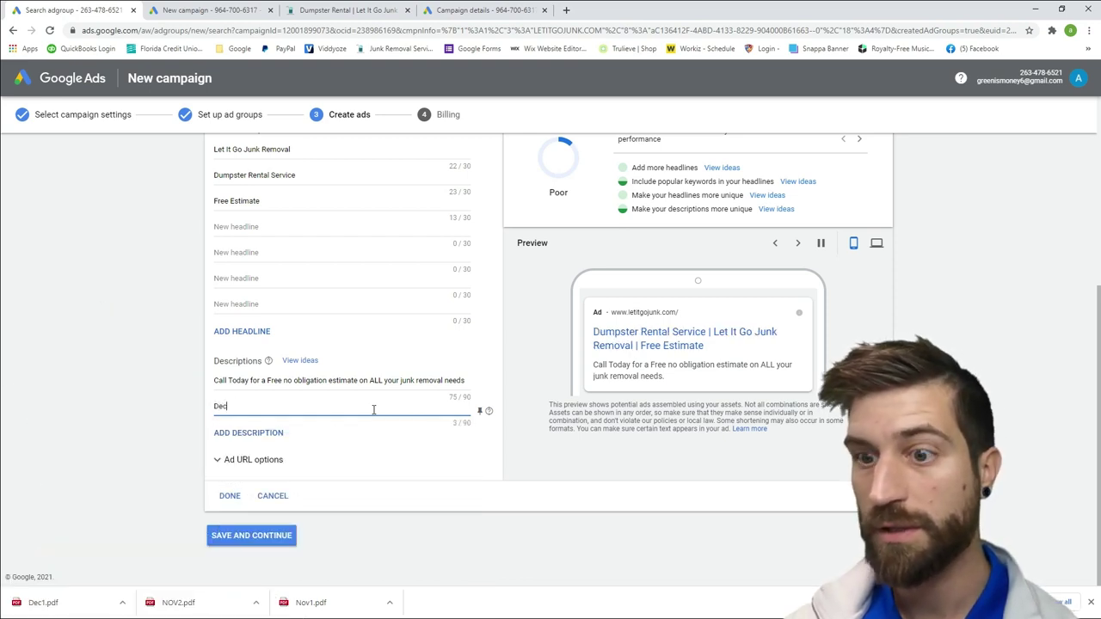
text(lutter)
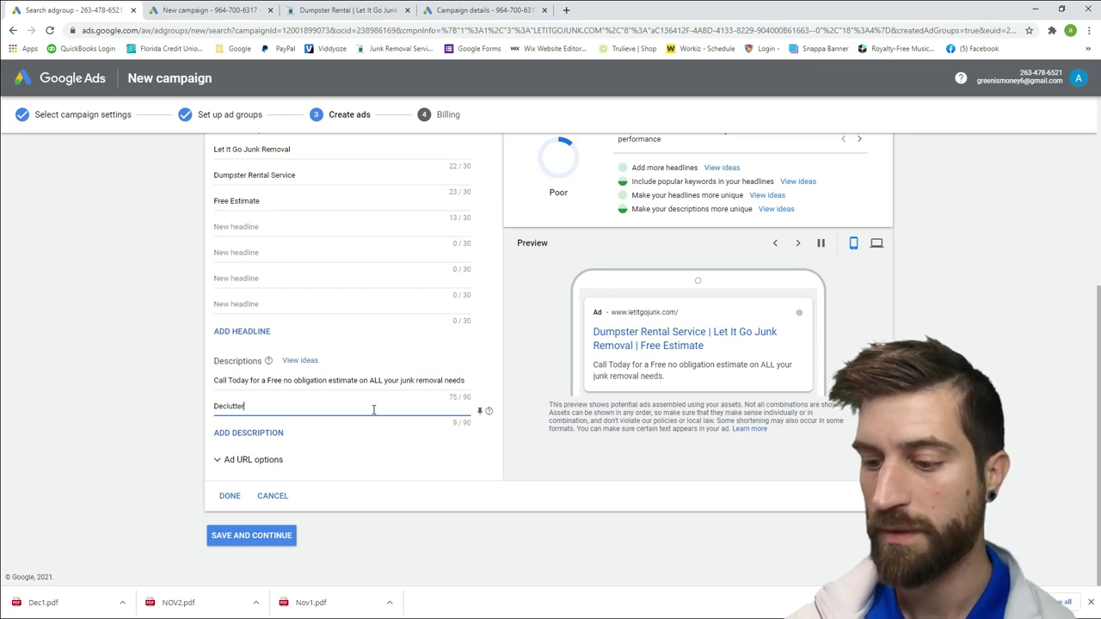
text( you hom)
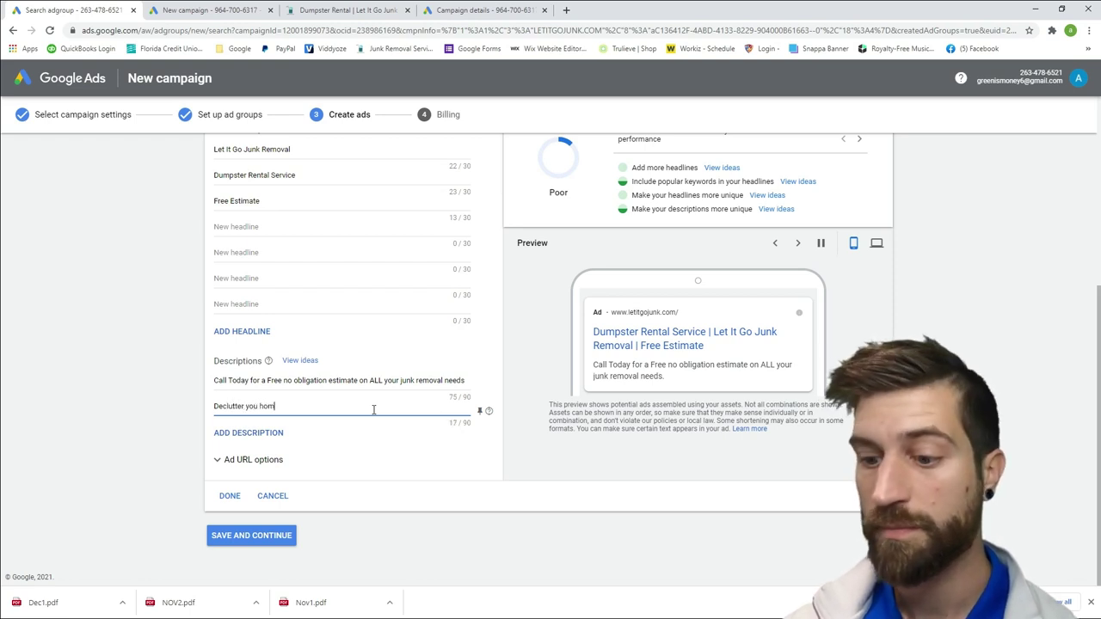
text(e today)
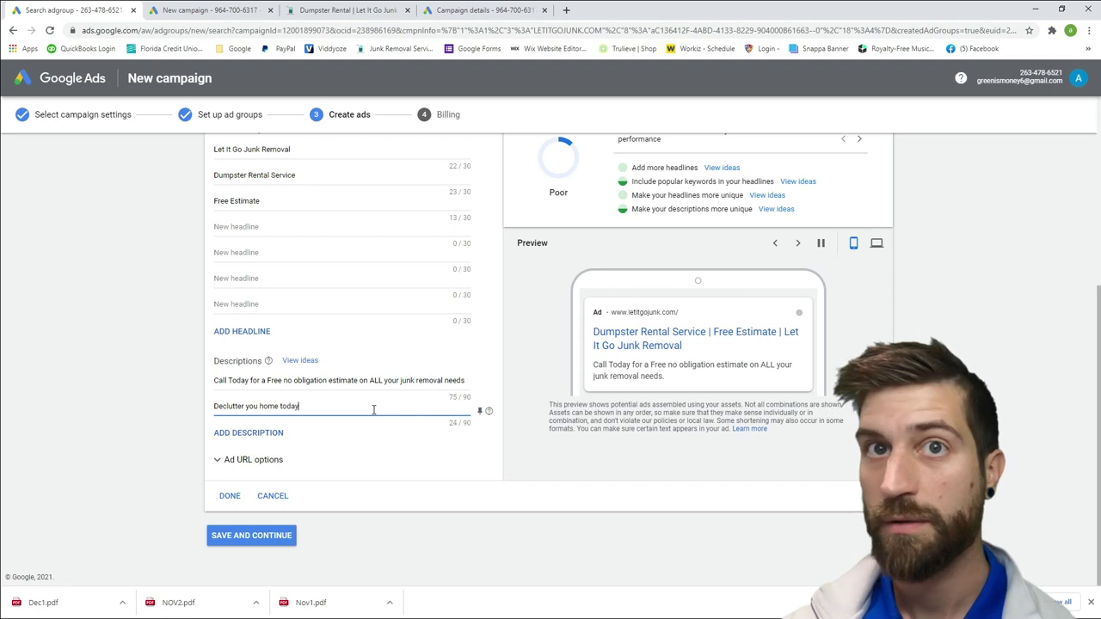
text(, We)
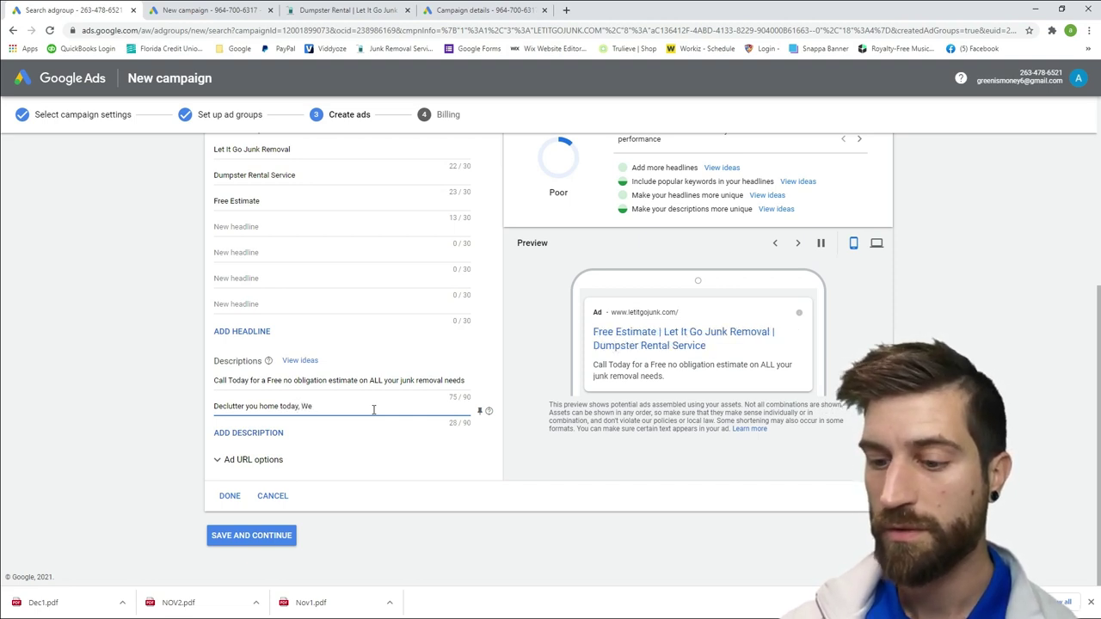
text( are h)
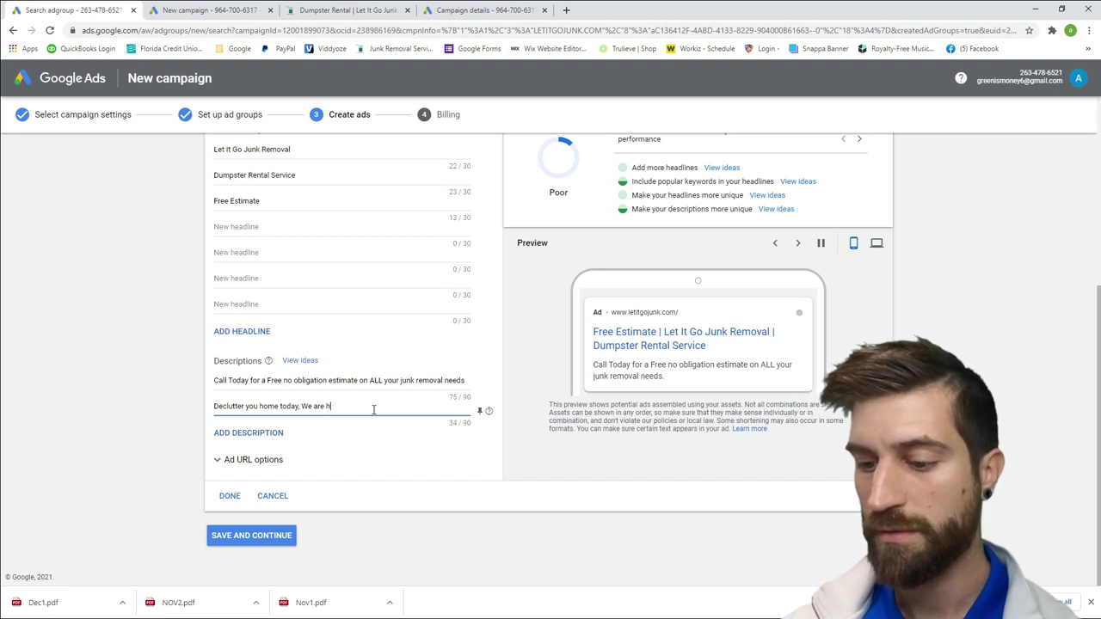
text(ere to he)
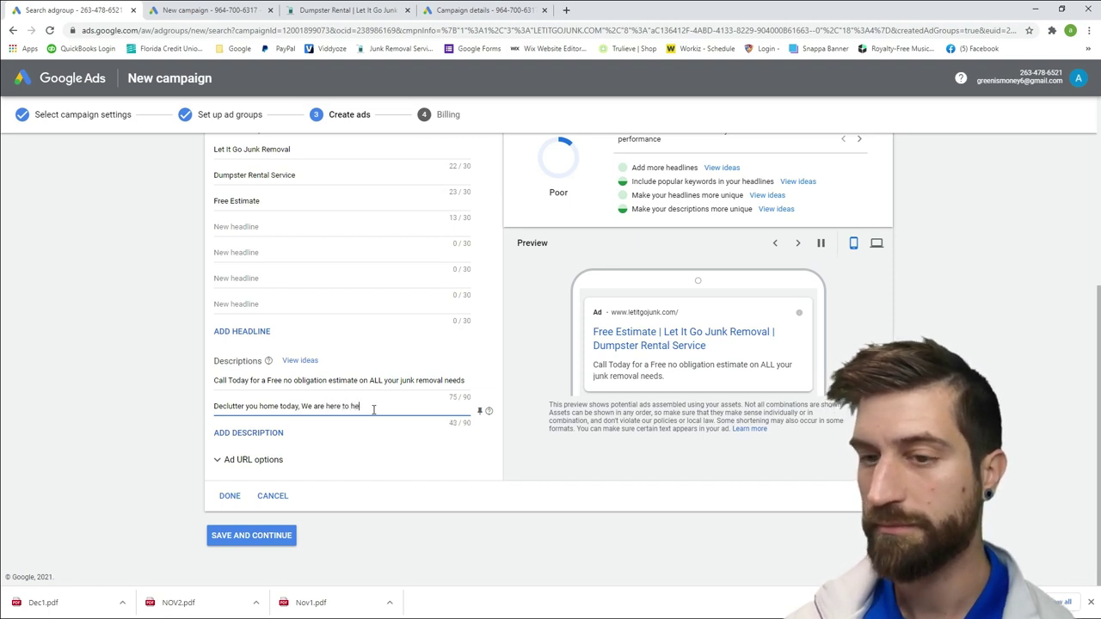
text(lp.)
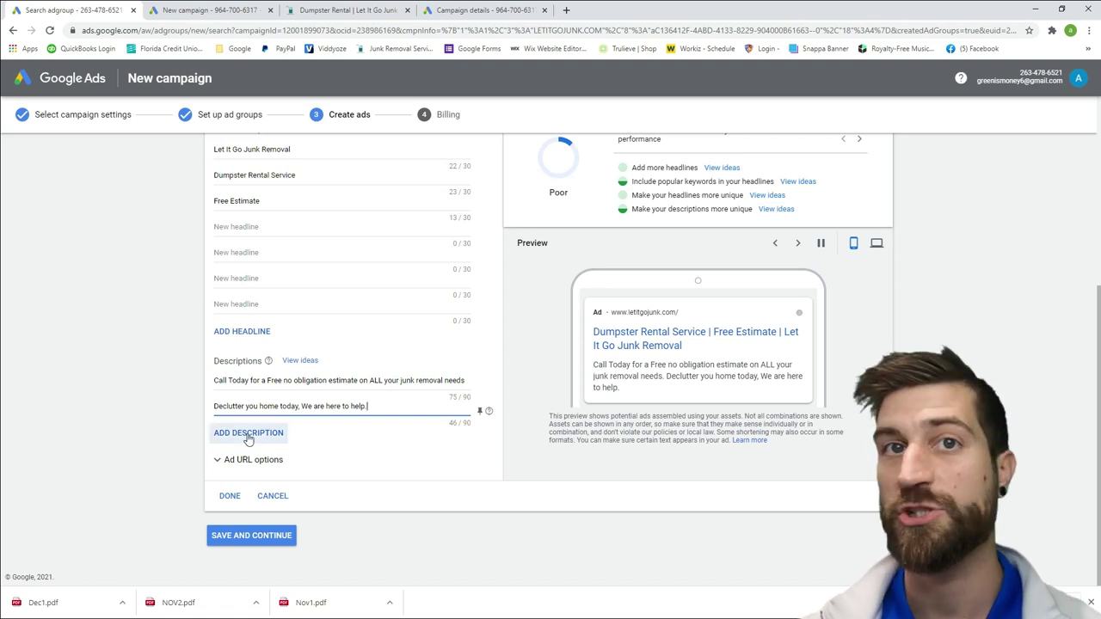
click(229, 496)
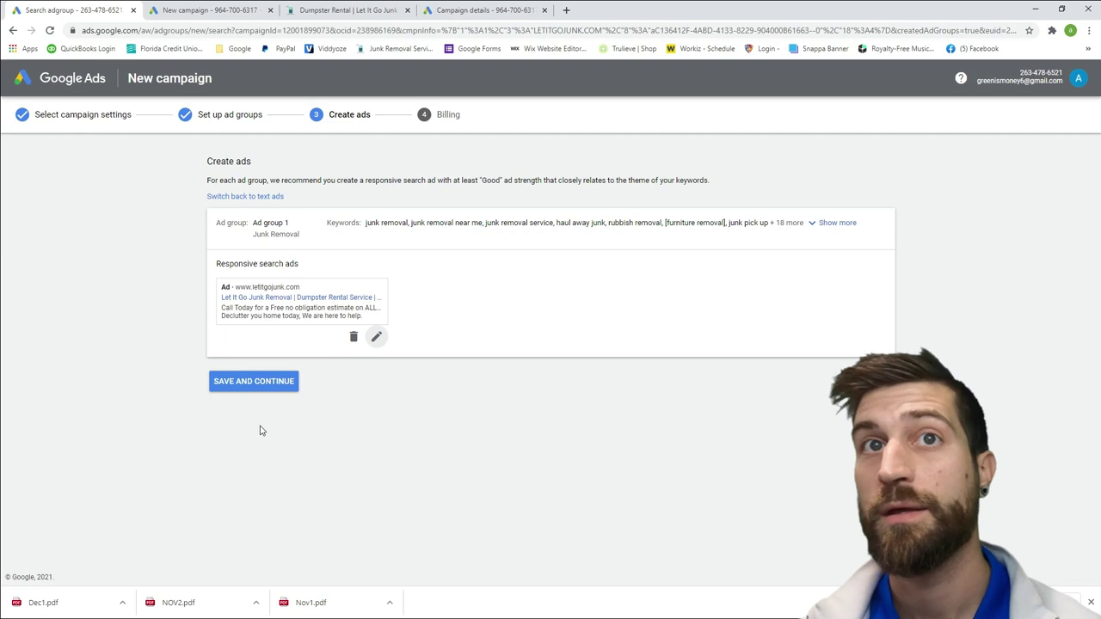
click(288, 389)
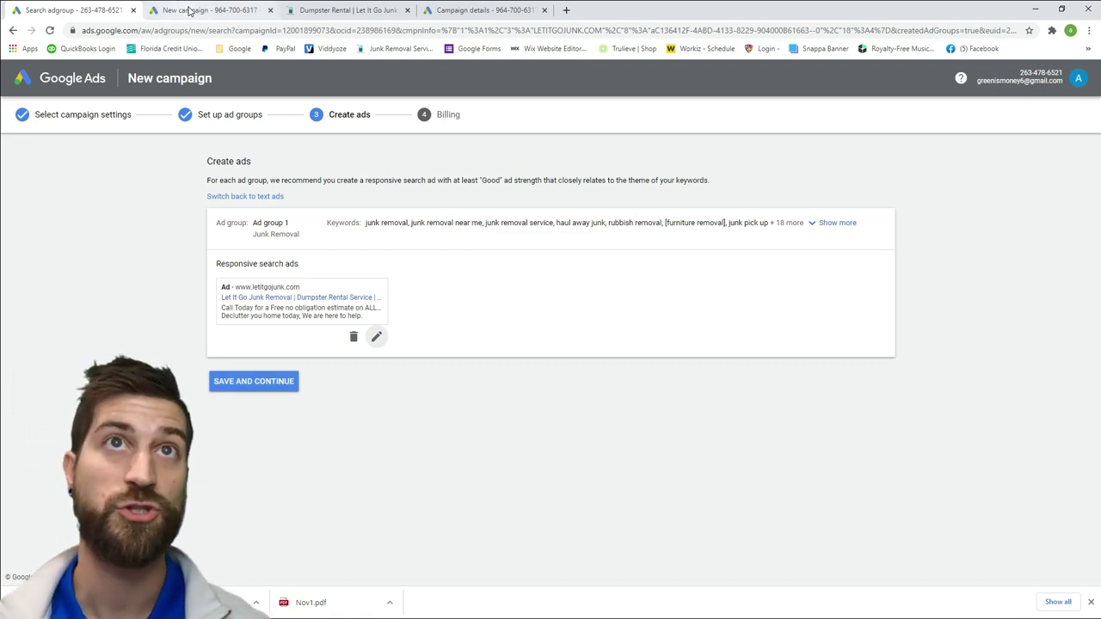
Switch to the existing account's campaign details and check the amount spent on the Local Junk Removal & Dumpster Rental campaign.
click(189, 10)
click(295, 11)
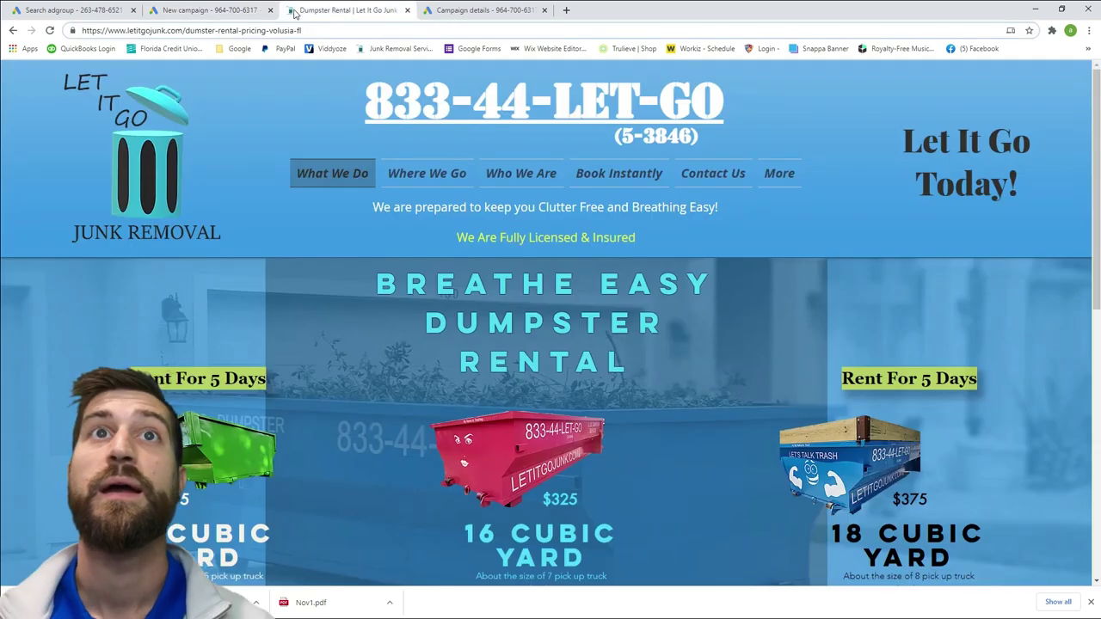
click(228, 10)
click(524, 12)
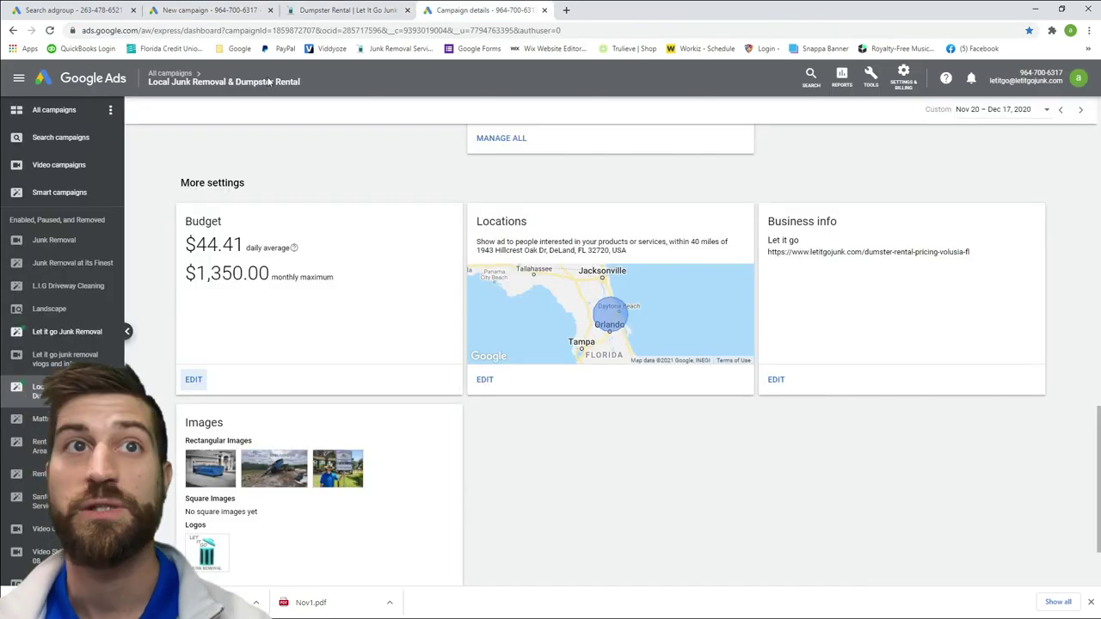
scroll(60, 206, down, 1)
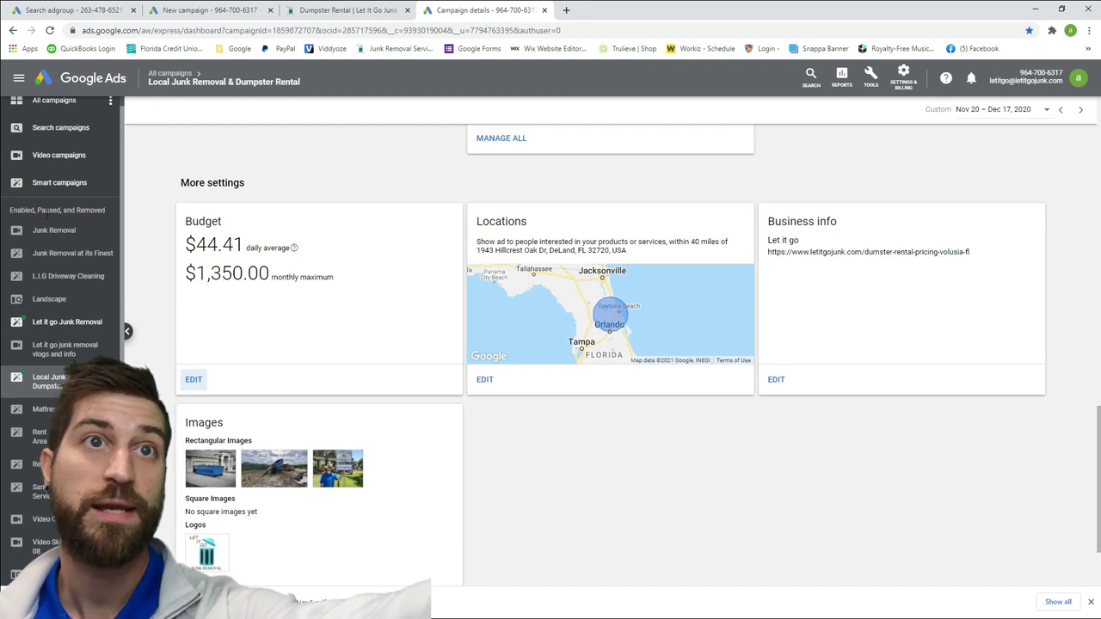
click(53, 325)
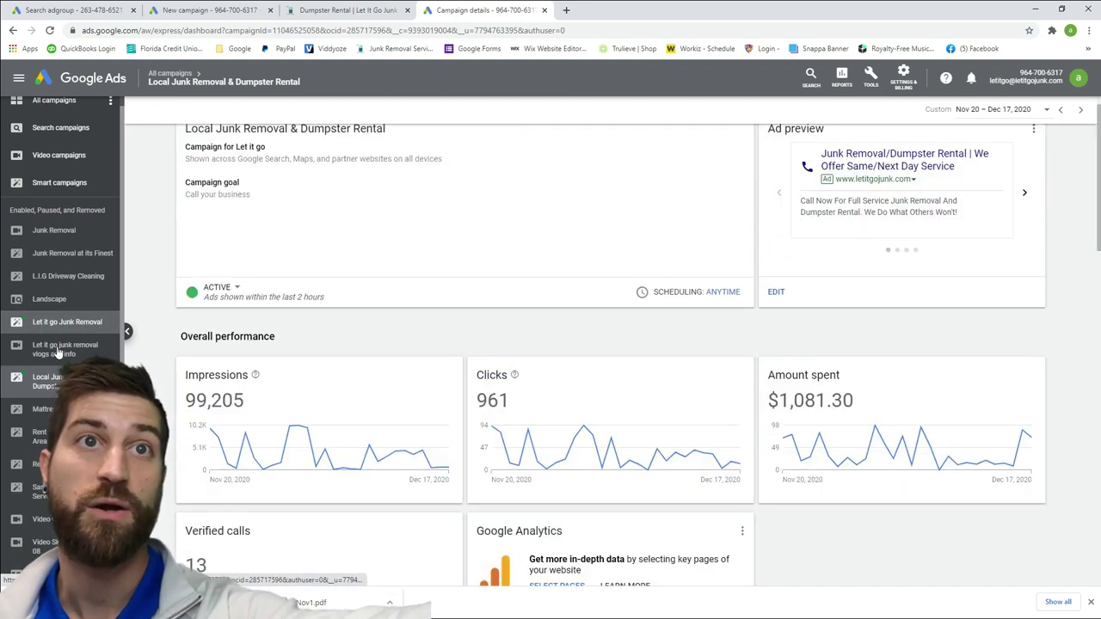
click(50, 382)
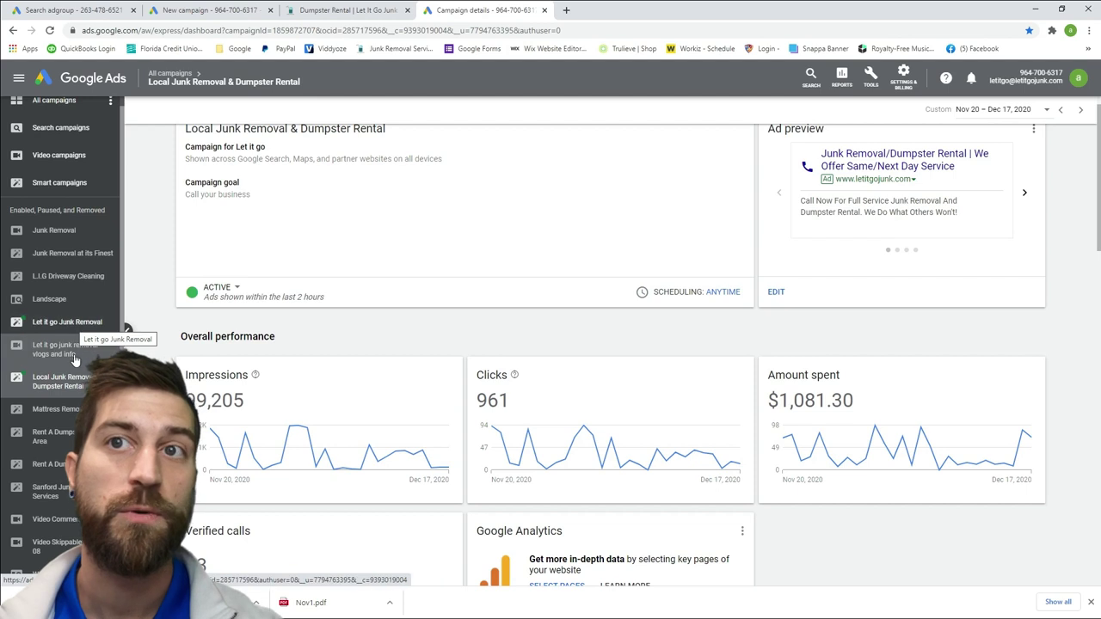
scroll(360, 431, down, 1)
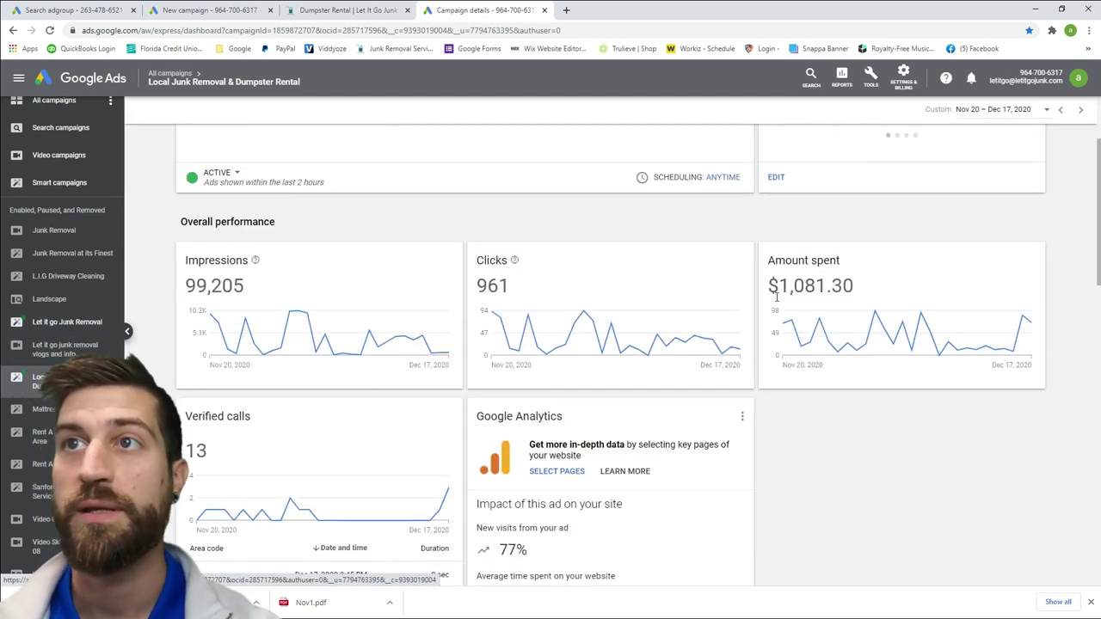
drag(780, 288, 864, 288)
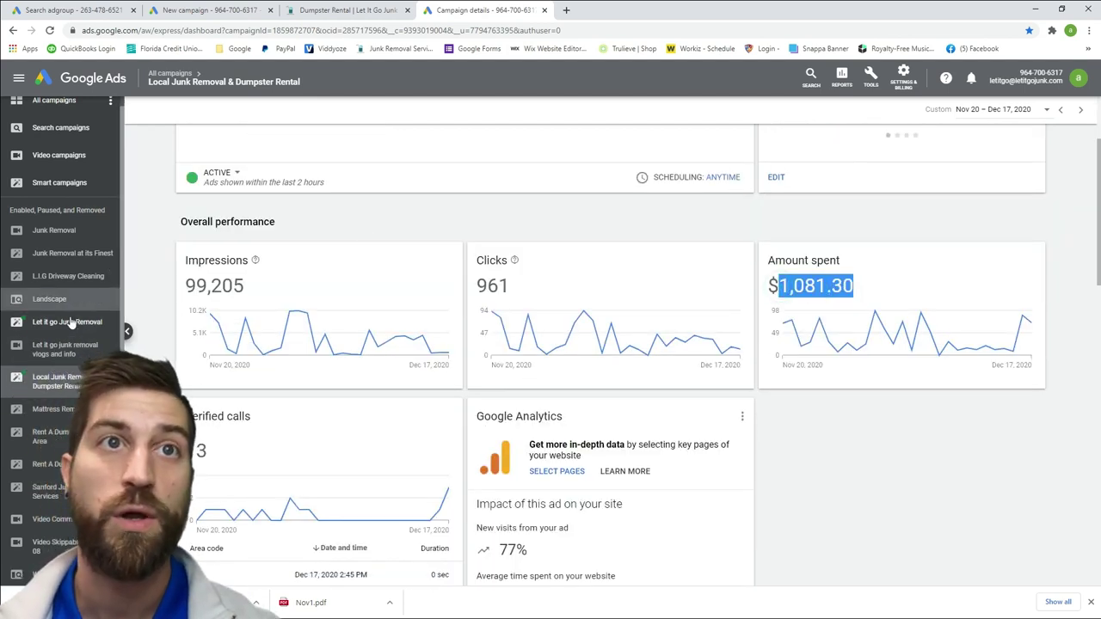
Check the Let it go Junk Removal campaign's amount spent and performance, and open the L.I.G Driveway Cleaning campaign.
click(74, 323)
click(771, 400)
drag(771, 400, 867, 391)
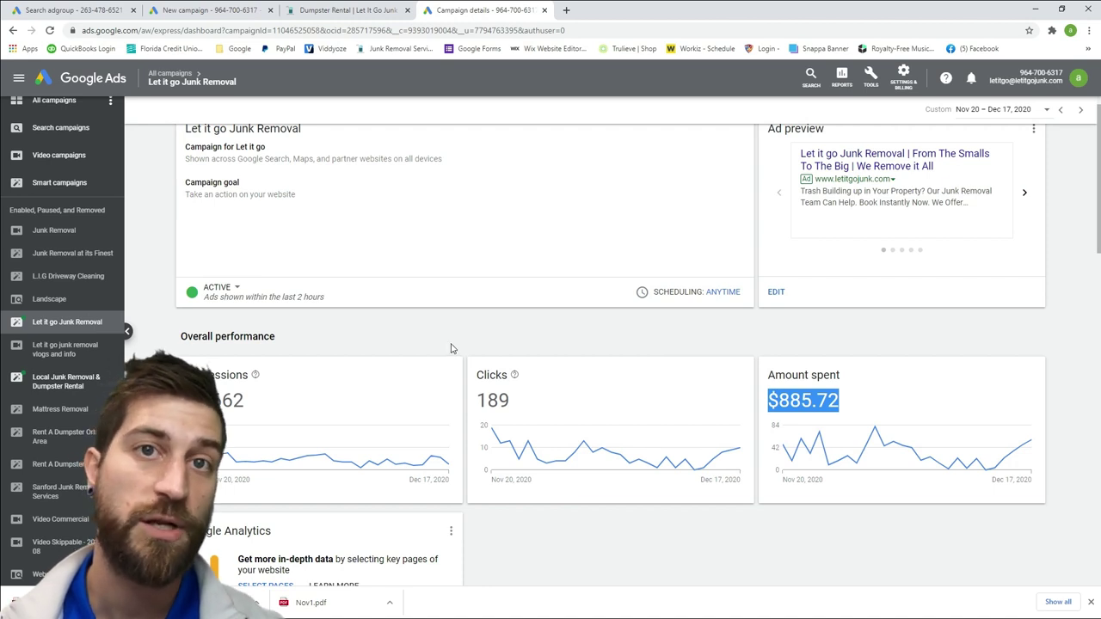
scroll(449, 350, down, 2)
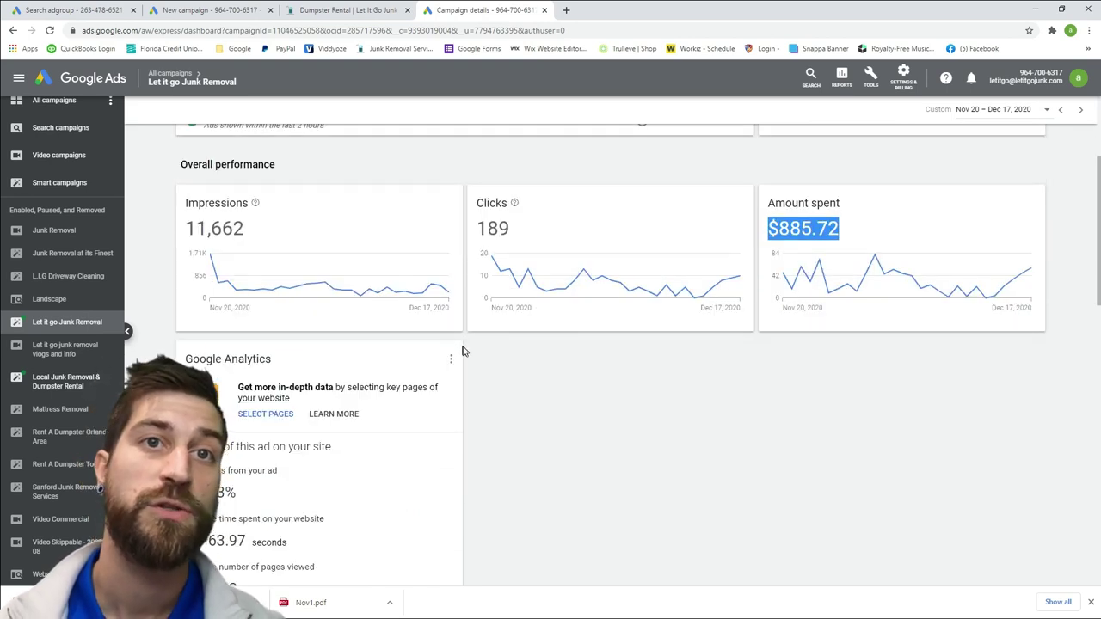
click(68, 275)
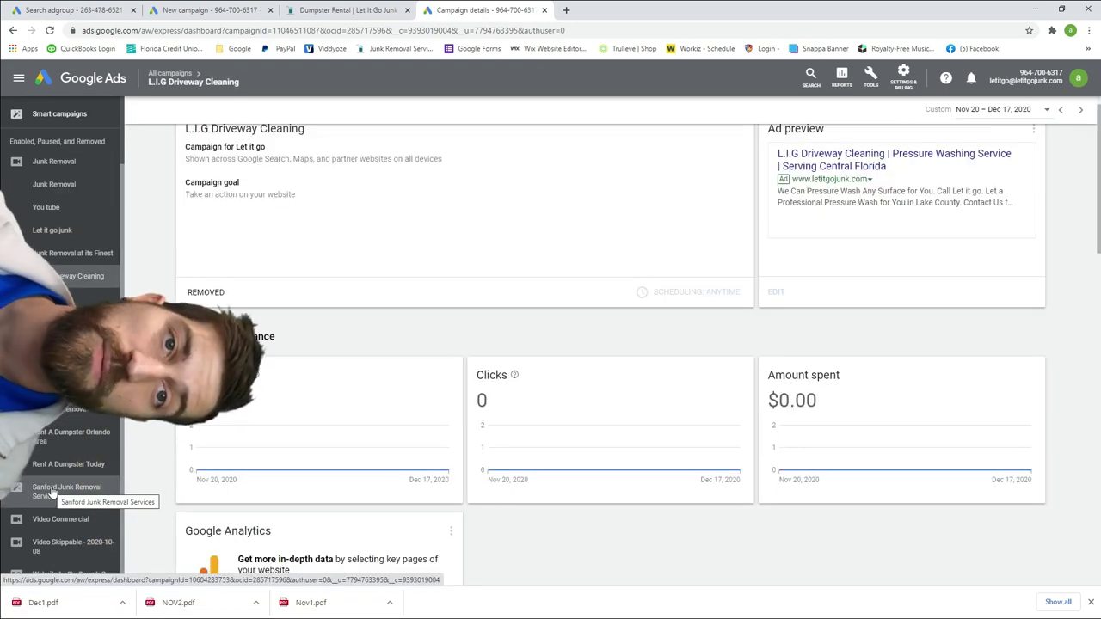